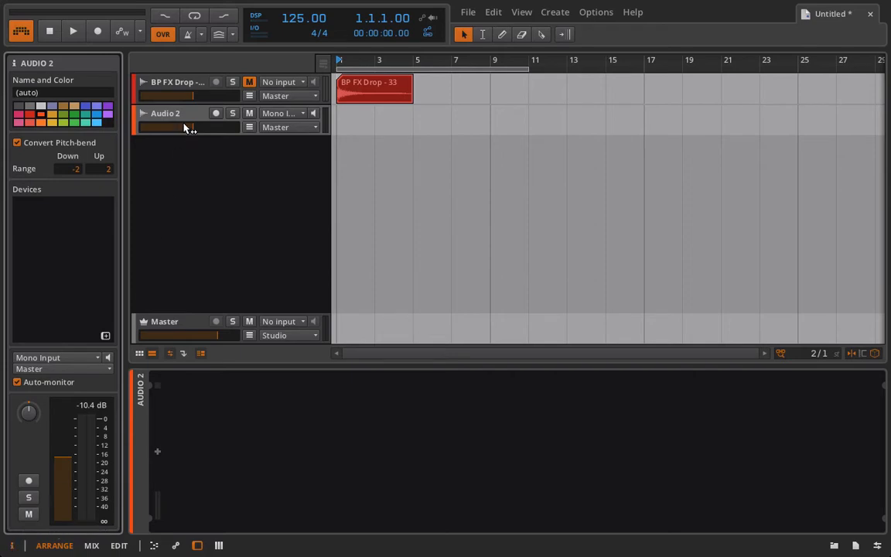
- Show the mixer beneath the arrangement timeline and select the Audio 2 track
click(91, 545)
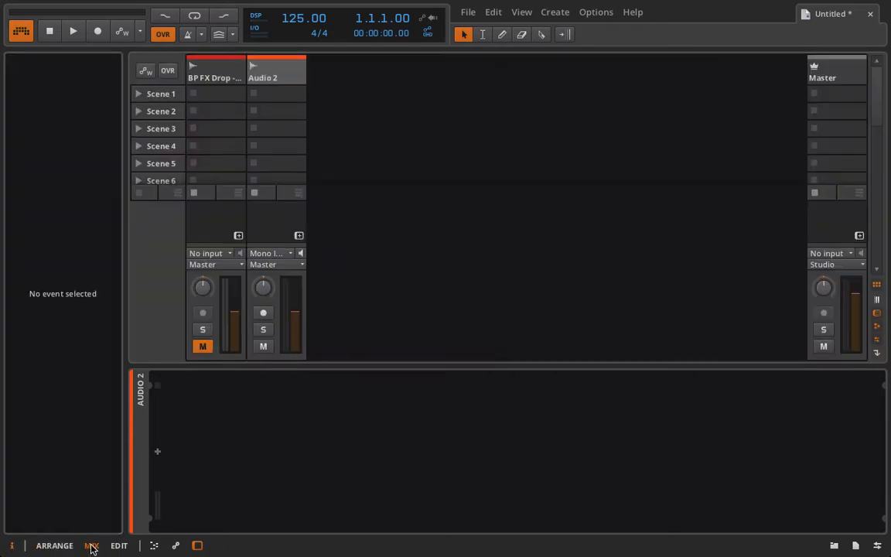
click(55, 545)
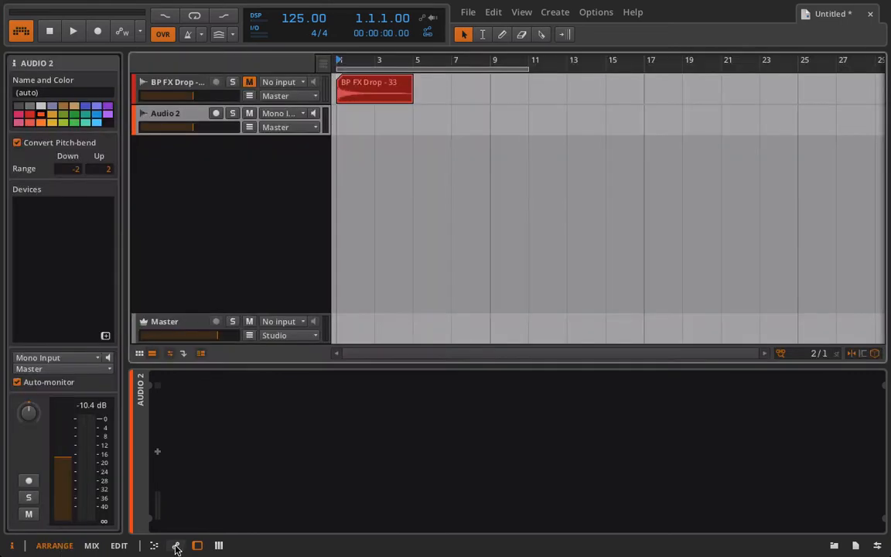
click(218, 545)
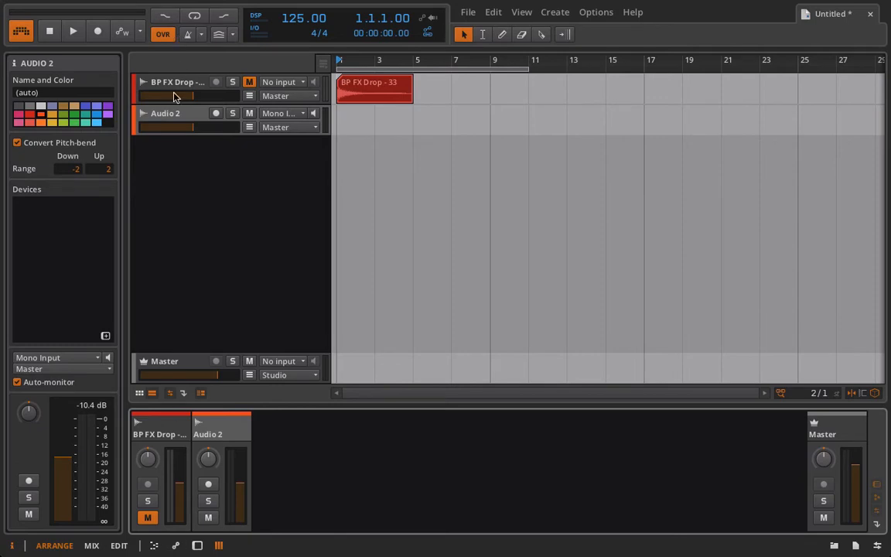
click(172, 116)
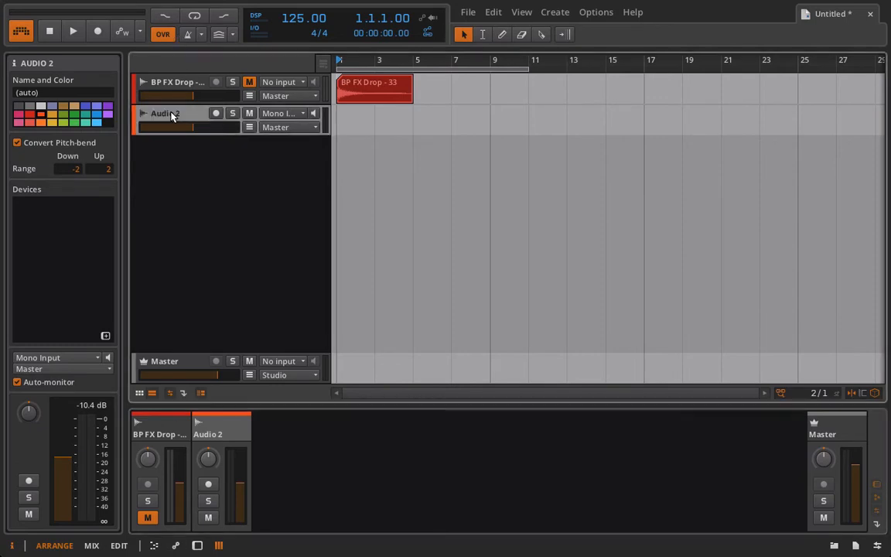
click(240, 483)
mouse_move(241, 485)
mouse_down()
mouse_move(241, 523)
mouse_move(241, 450)
mouse_move(240, 497)
mouse_up()
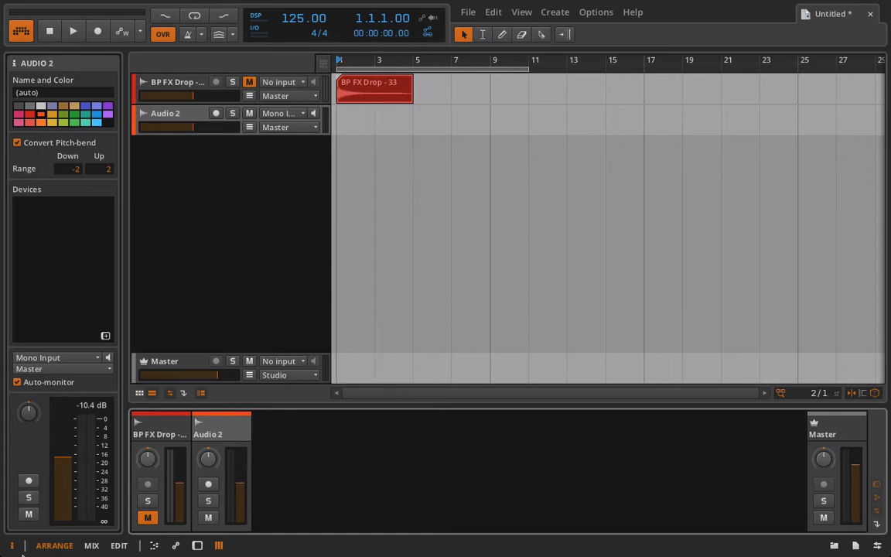
- Compare the clip launcher and the Mix layout with the arranger timeline, and return to the timeline alone
click(140, 392)
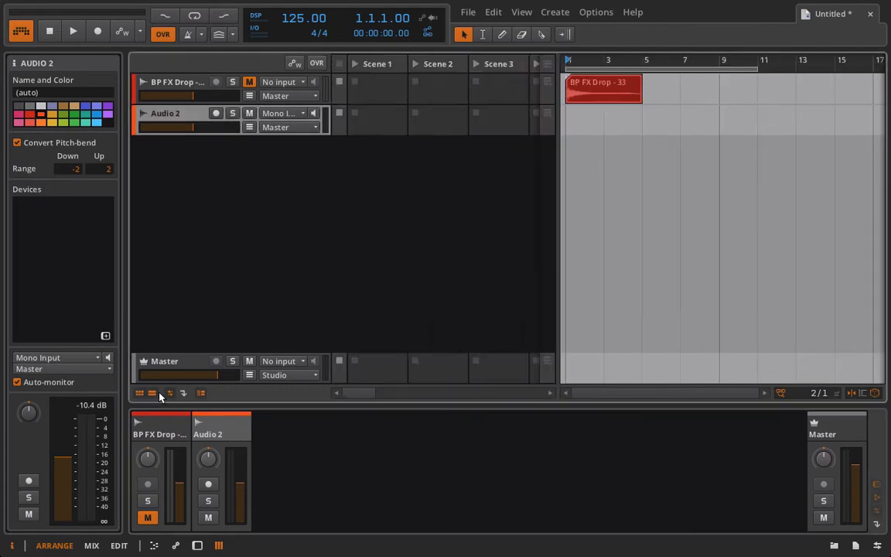
click(151, 392)
click(92, 546)
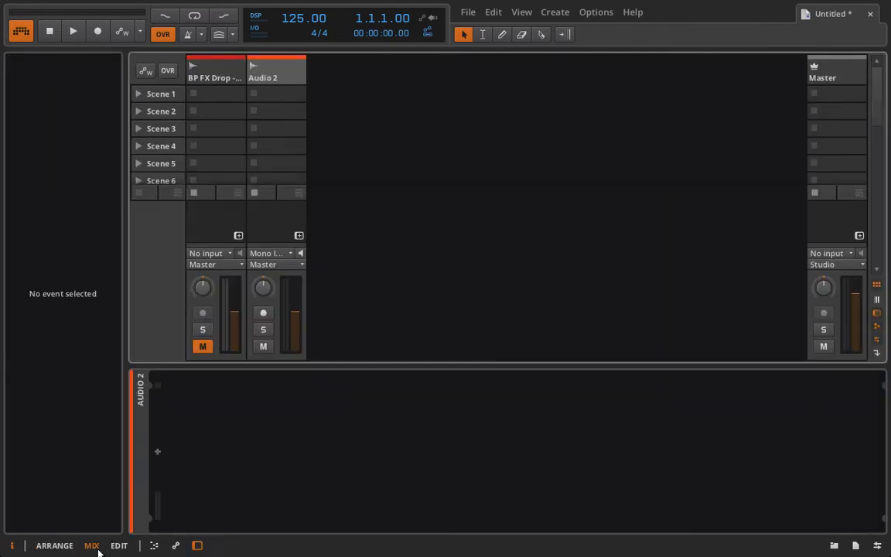
click(54, 546)
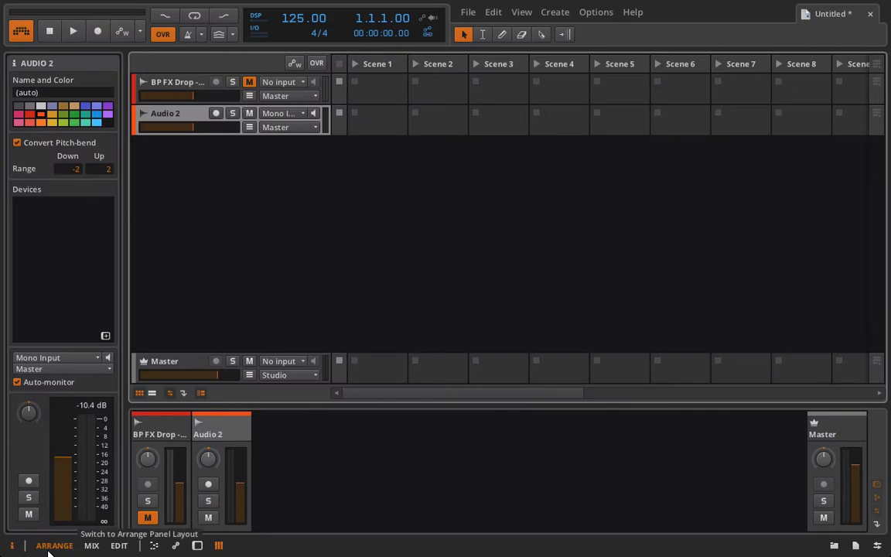
click(150, 393)
click(141, 393)
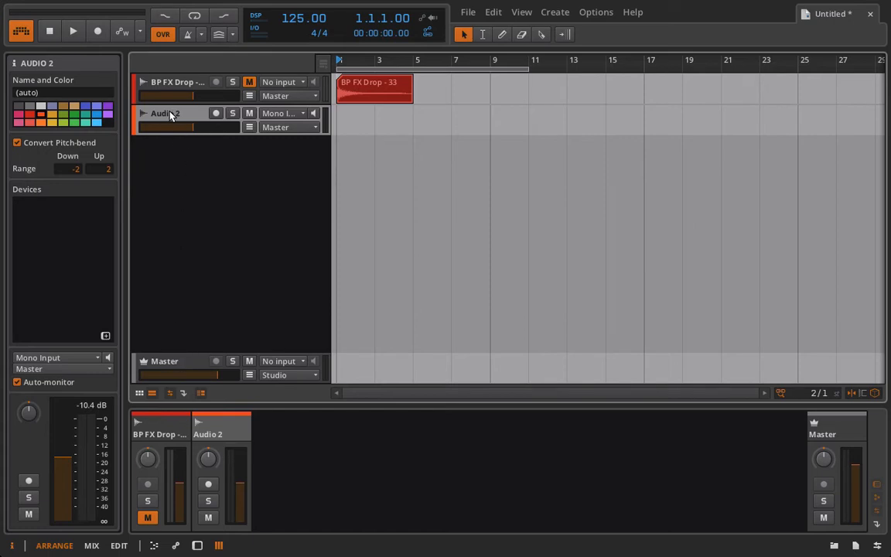
- Inspect the properties of the Master, Audio 2 and BP FX Drop - 33 tracks
click(164, 362)
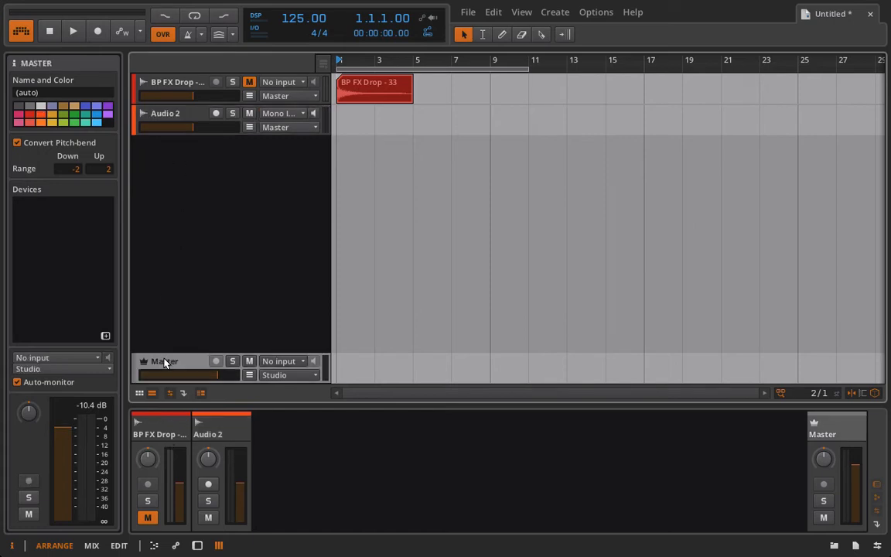
click(166, 112)
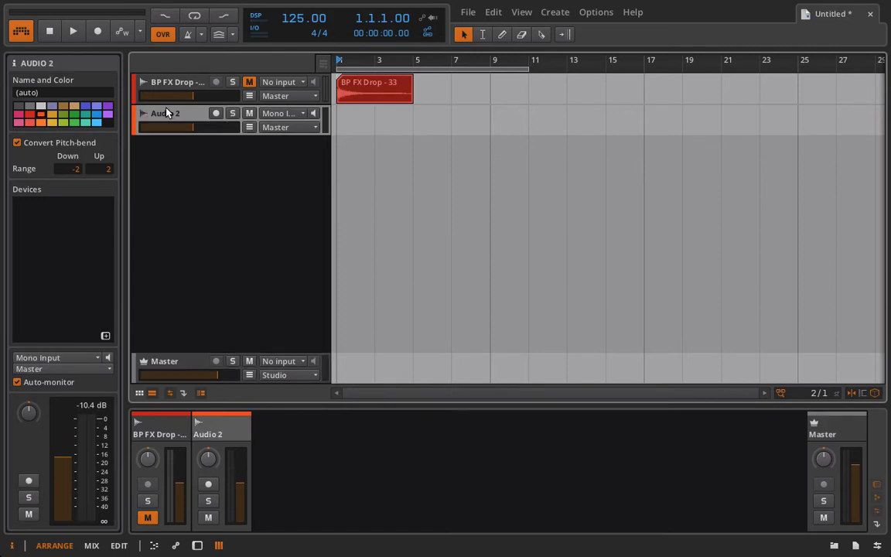
click(164, 98)
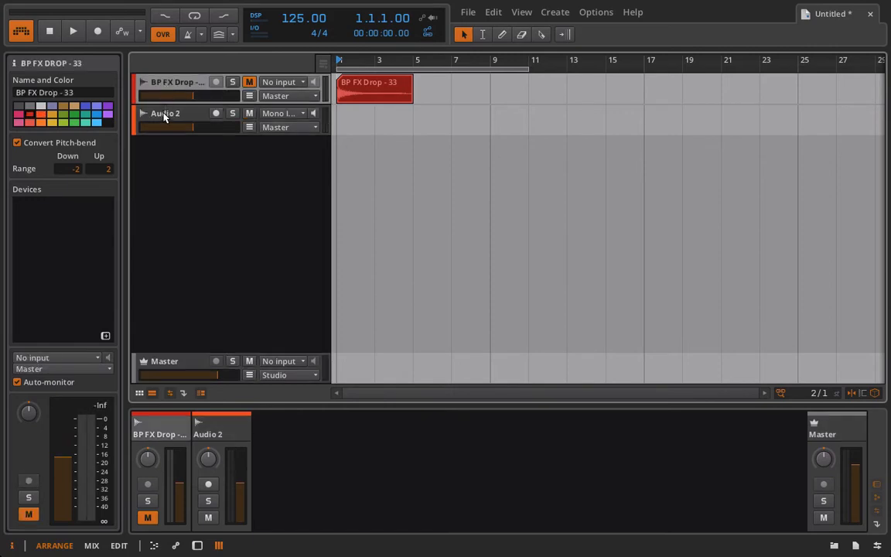
- Rename the Audio 2 track as My Voice
click(164, 117)
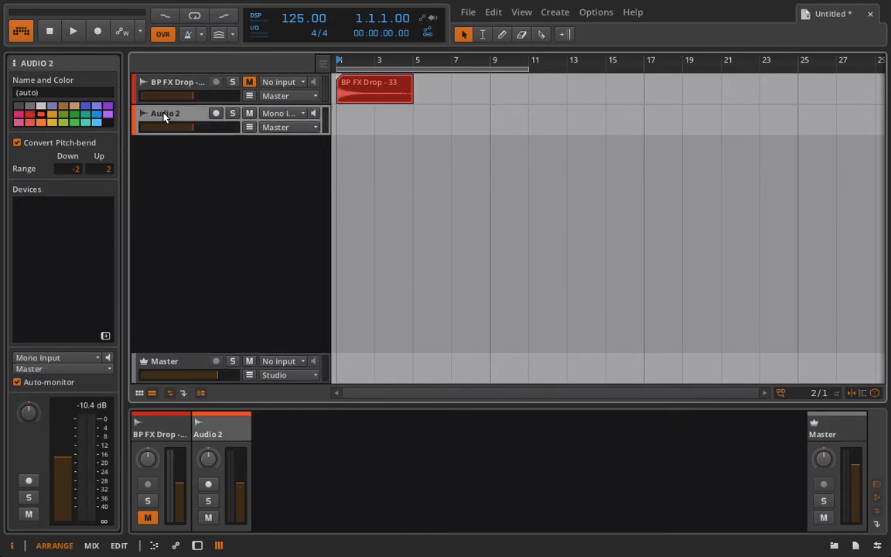
click(54, 92)
text(My)
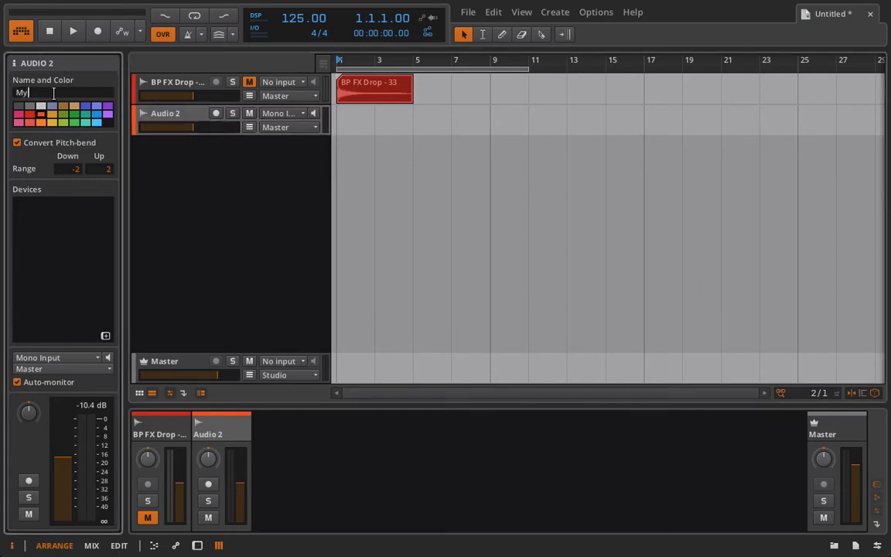
text( Voice)
key(Return)
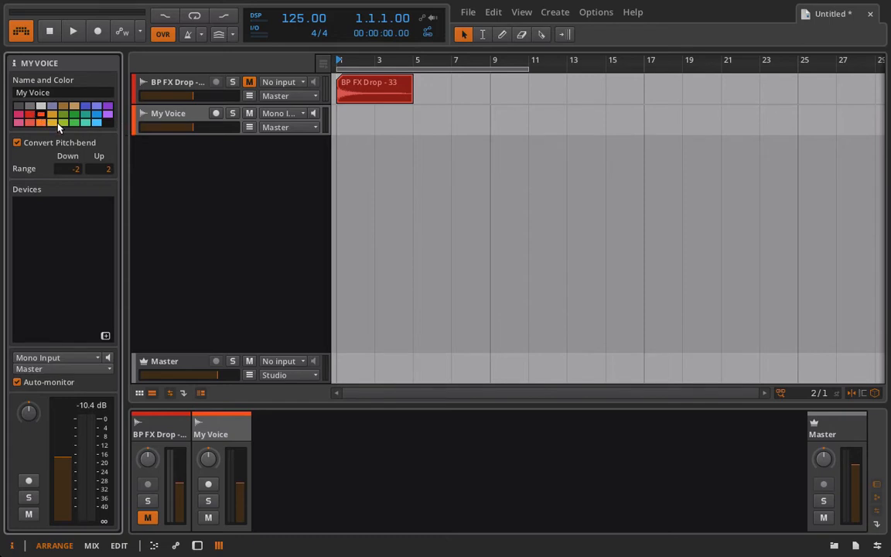
- Color the My Voice track teal and set its pitch-bend range to -12 down and 12 up
click(84, 123)
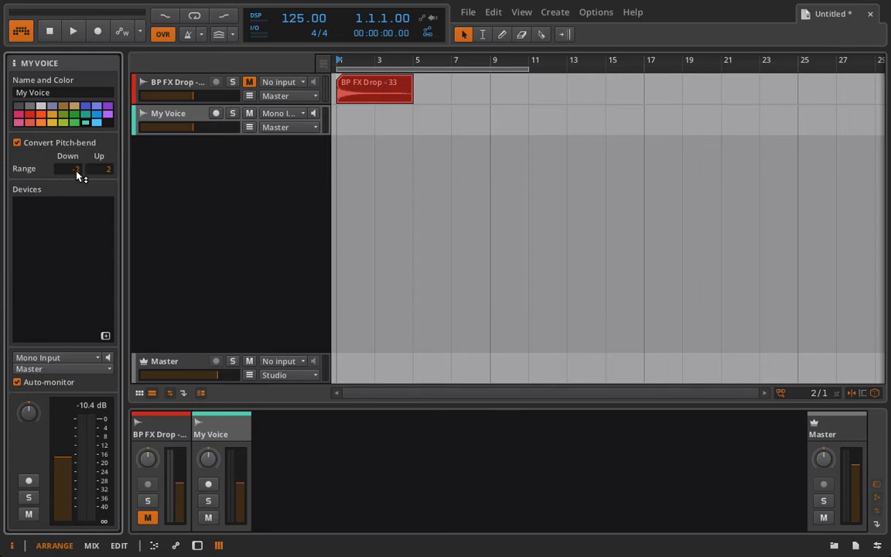
drag(76, 170, 110, 154)
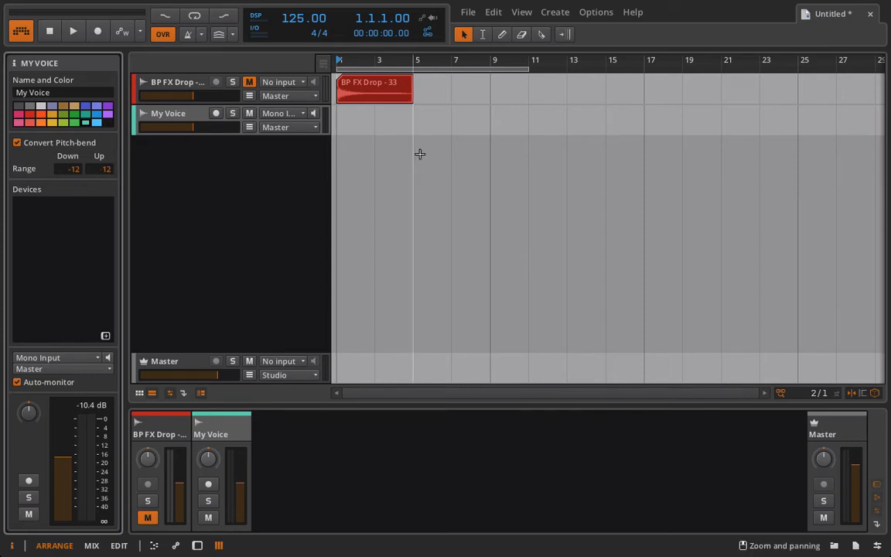
- Check the audio interface, input and output settings in the preferences
click(596, 11)
click(608, 320)
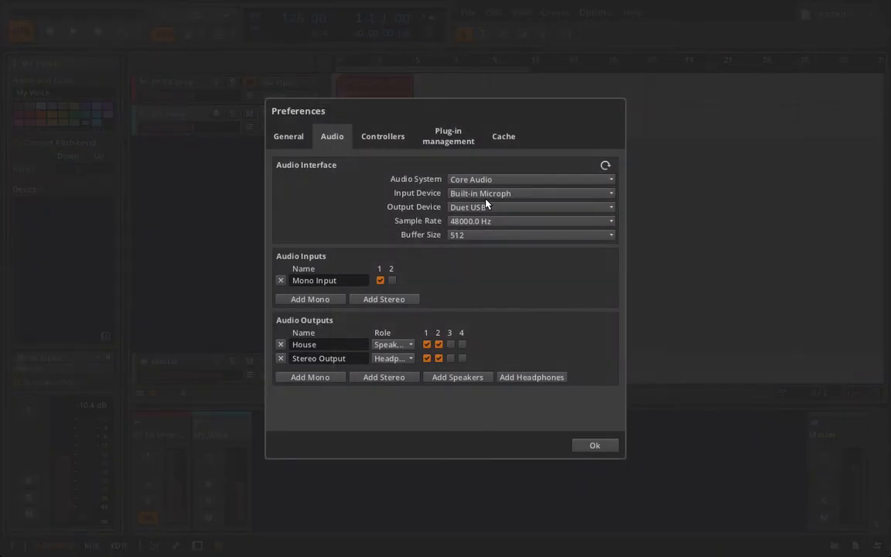
click(605, 448)
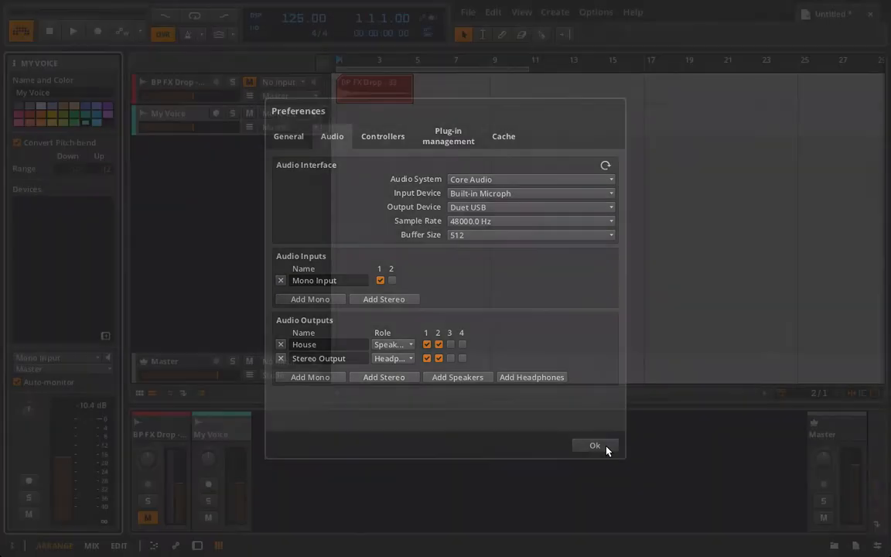
- Hide the tracks' input and output routing choosers and show them again
click(171, 393)
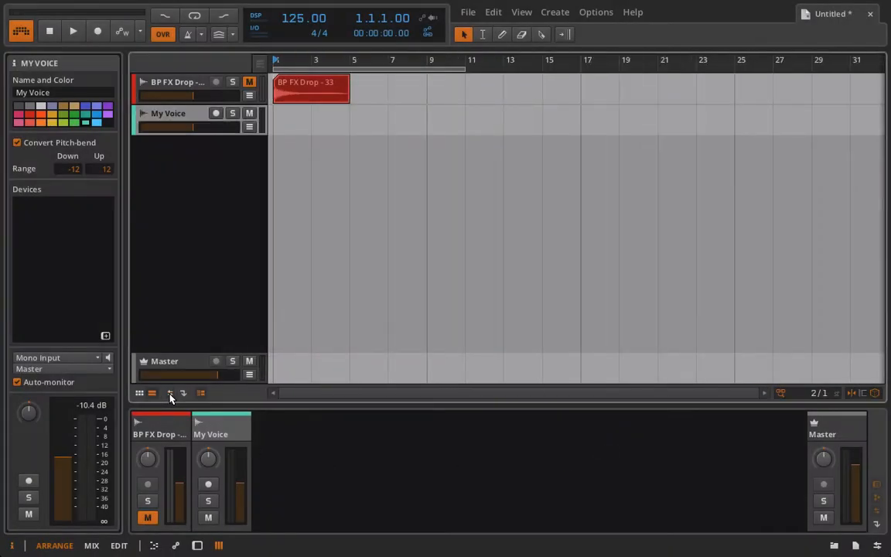
click(170, 393)
click(170, 393)
click(170, 393)
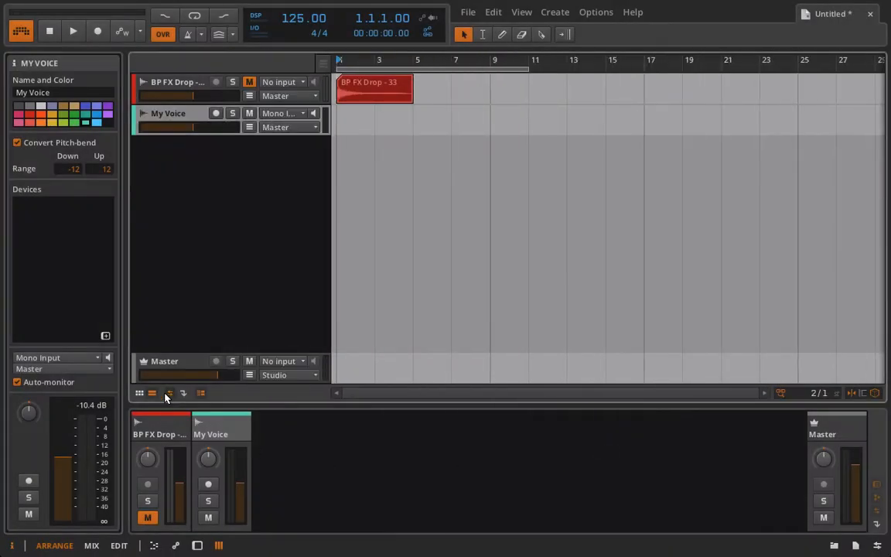
click(170, 393)
click(170, 393)
- Select Mono Input as the My Voice track's source and briefly test its input monitoring
click(280, 114)
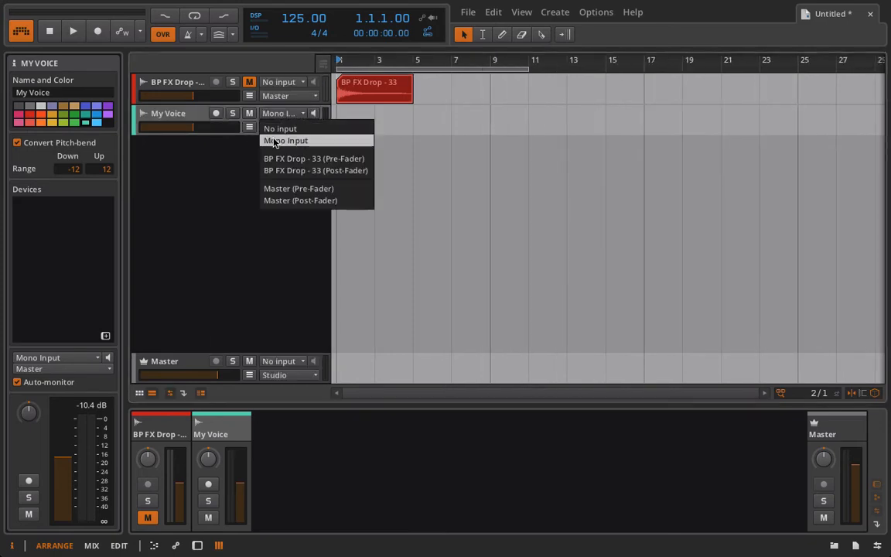
click(283, 141)
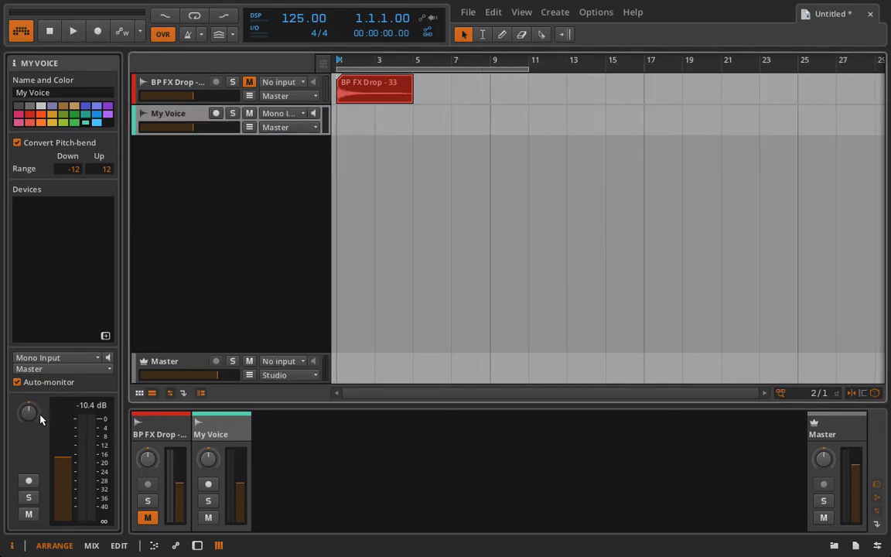
click(109, 358)
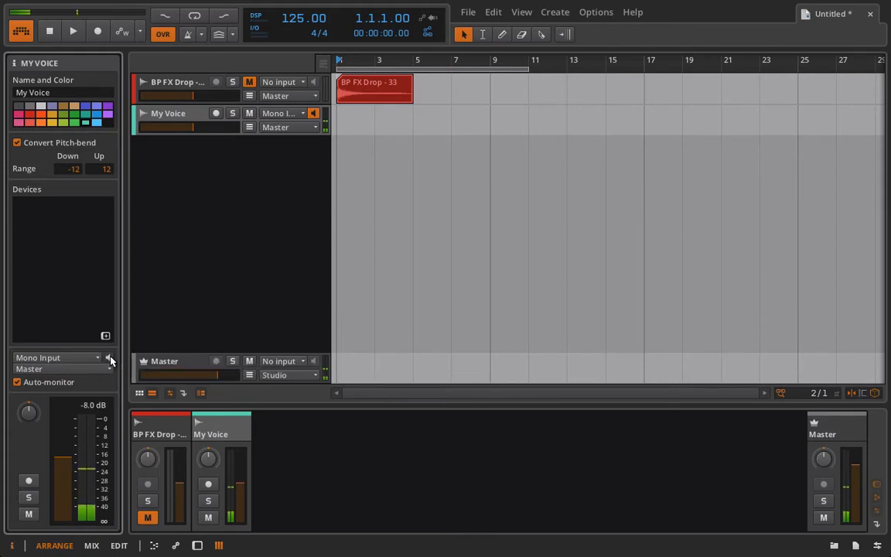
click(110, 359)
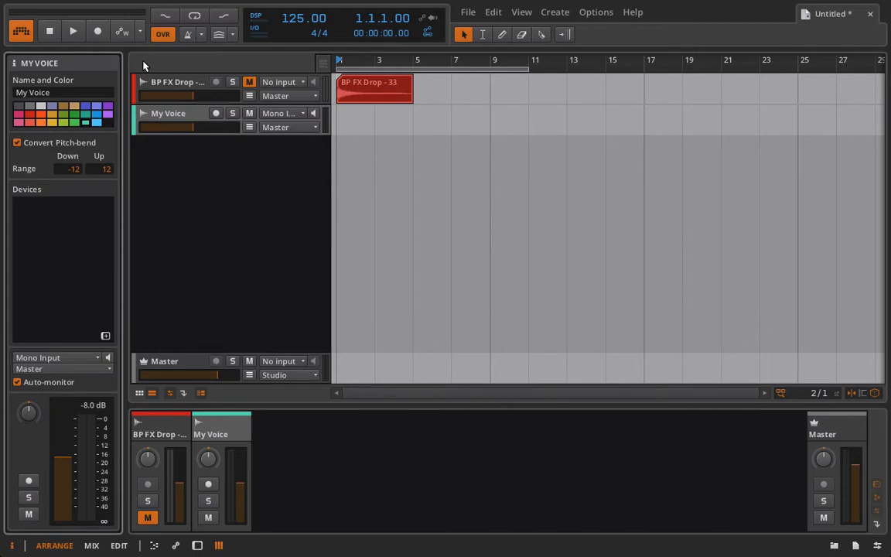
- Enable transport recording and arm the My Voice track with auto-monitor turned off
click(97, 31)
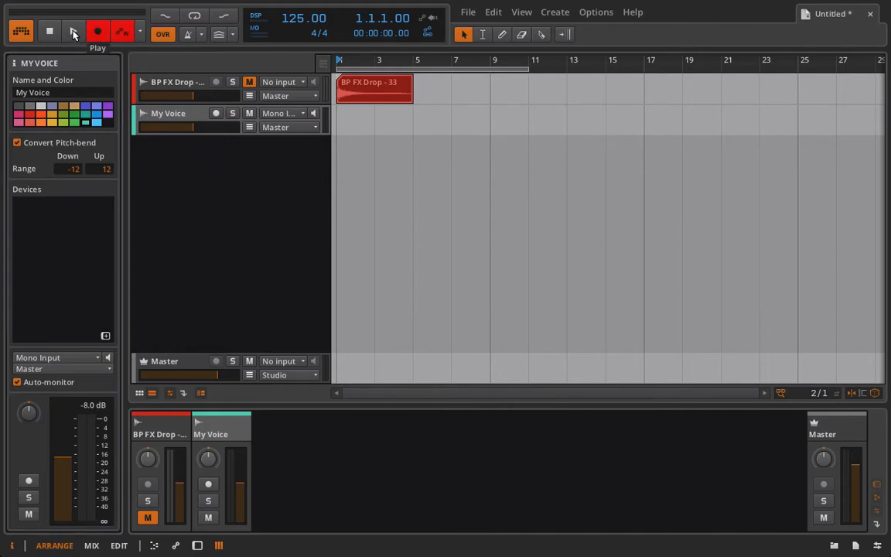
click(216, 114)
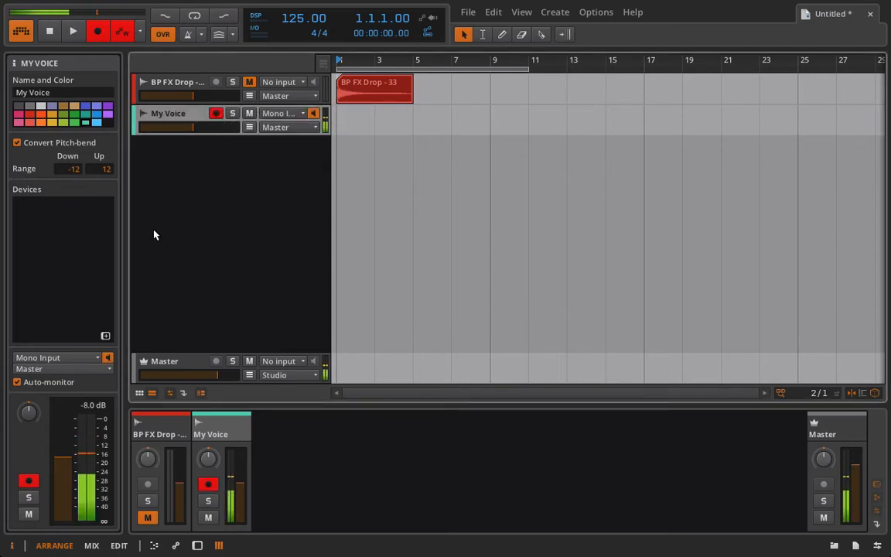
click(18, 382)
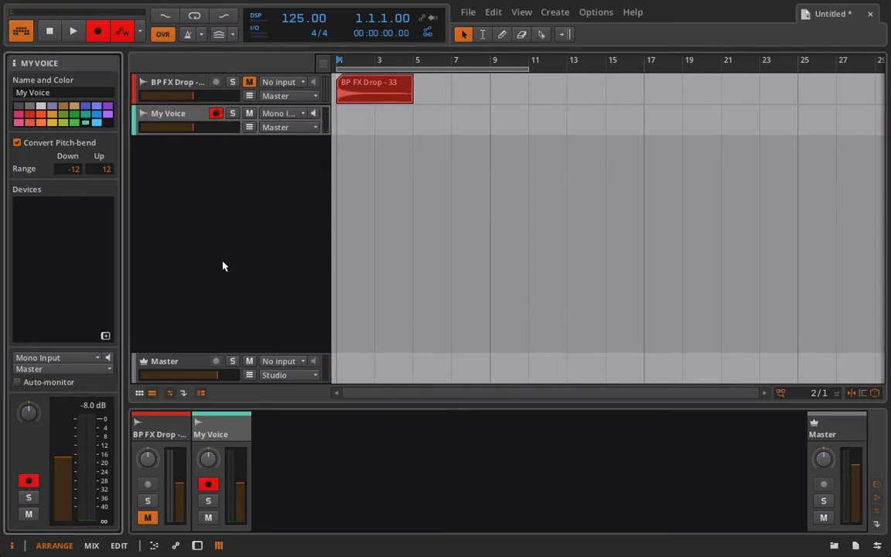
- Record a voice clip about three bars long on the My Voice track and disarm the track
click(74, 31)
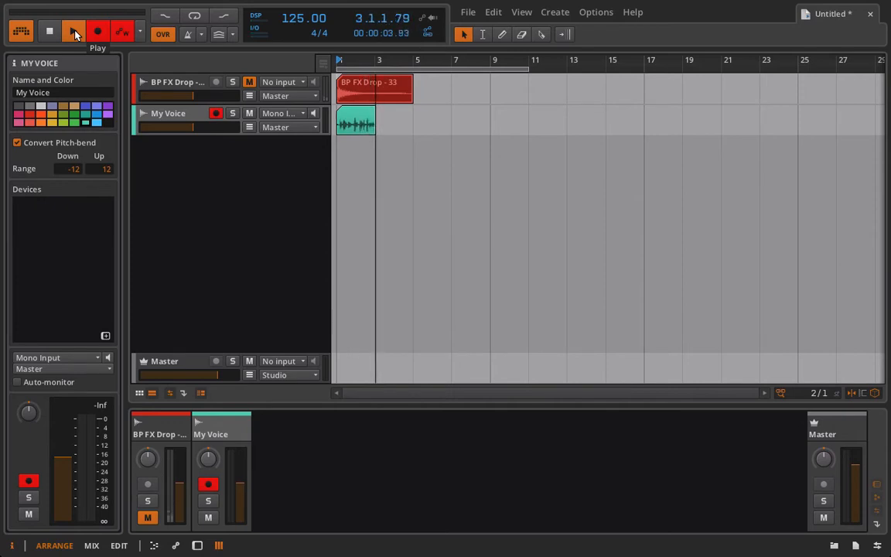
click(51, 34)
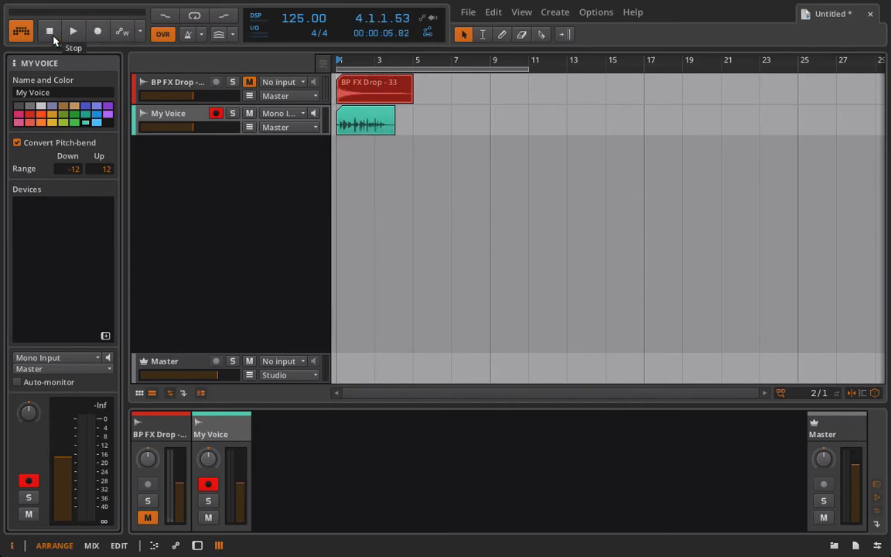
click(215, 114)
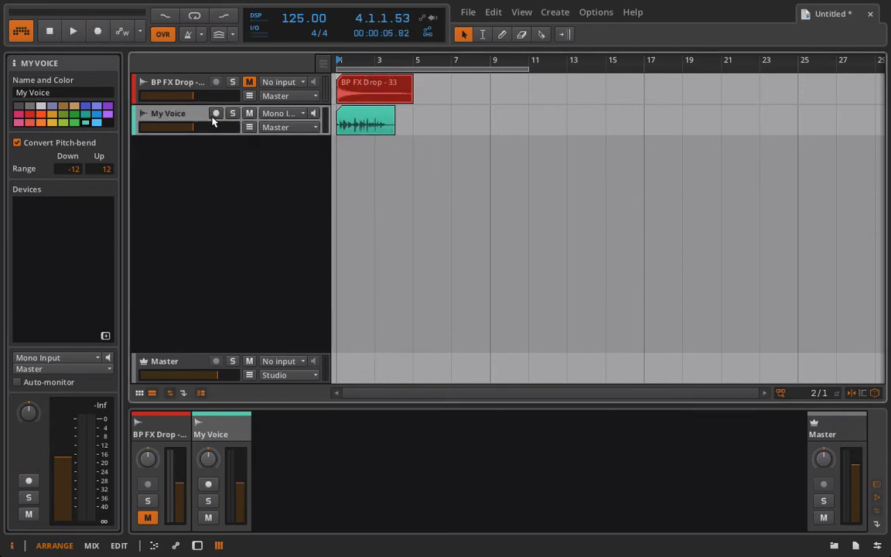
- Solo the My Voice track and play back the recorded clip
click(232, 113)
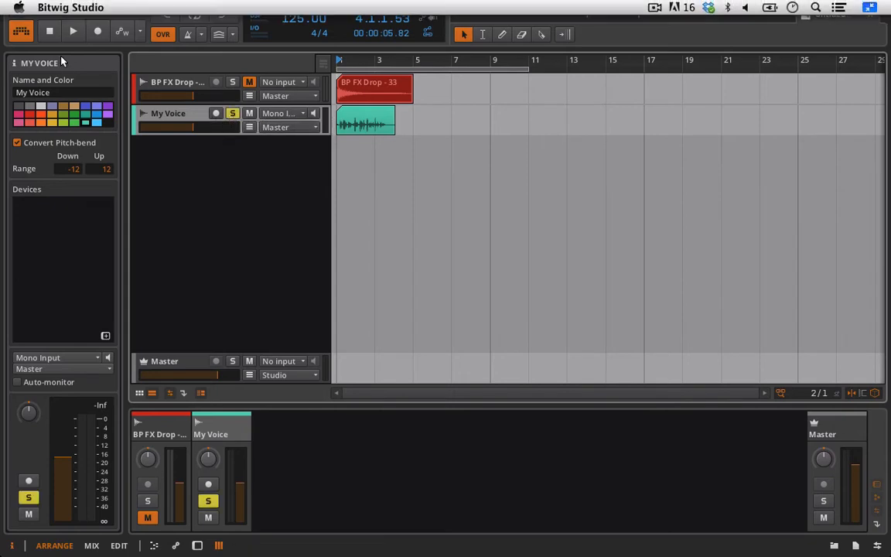
click(72, 35)
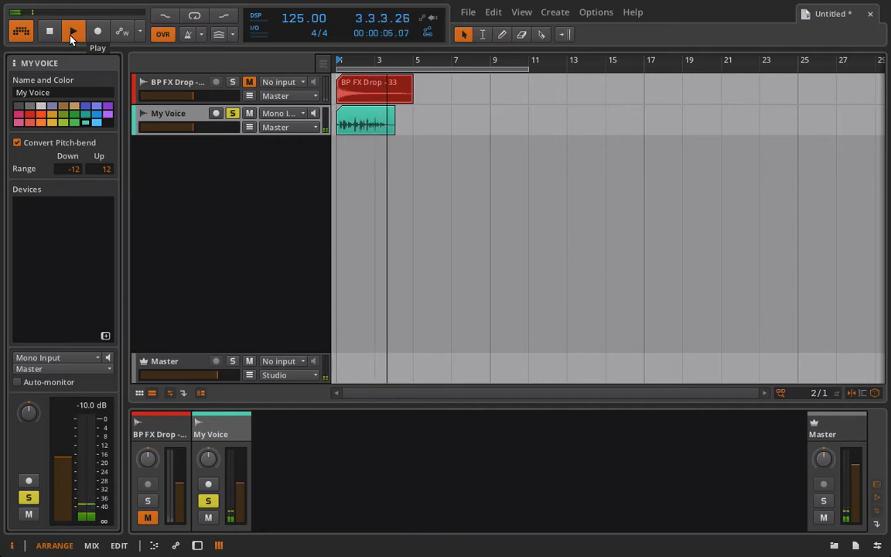
click(71, 38)
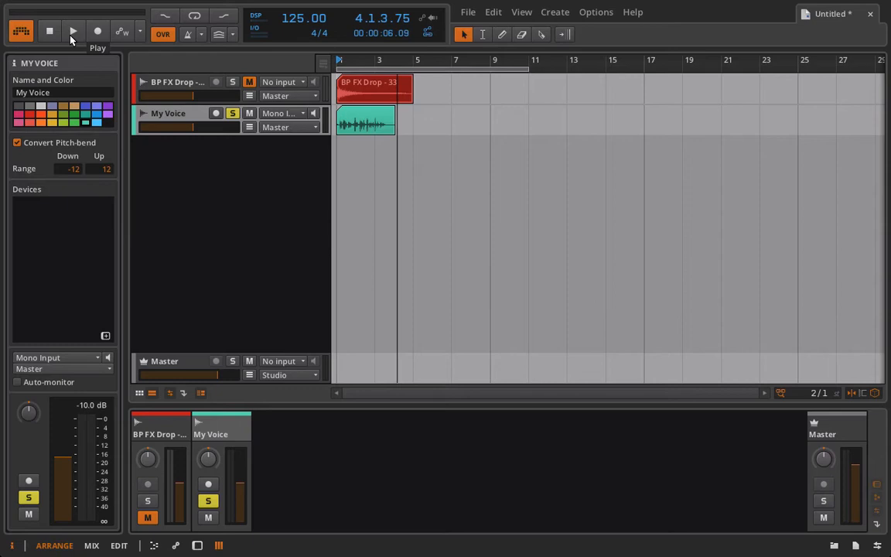
- Reset the My Voice track to No input with solo off, and delete the BP FX Drop track
click(291, 115)
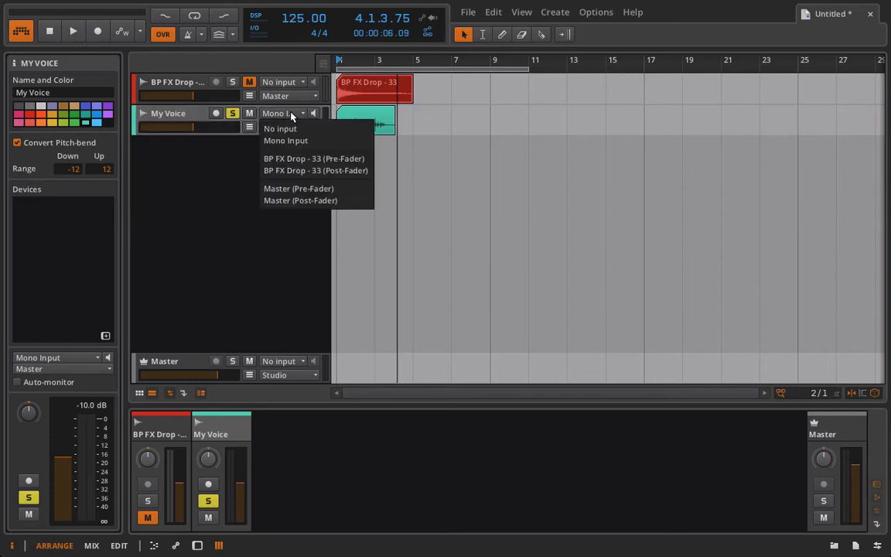
click(288, 127)
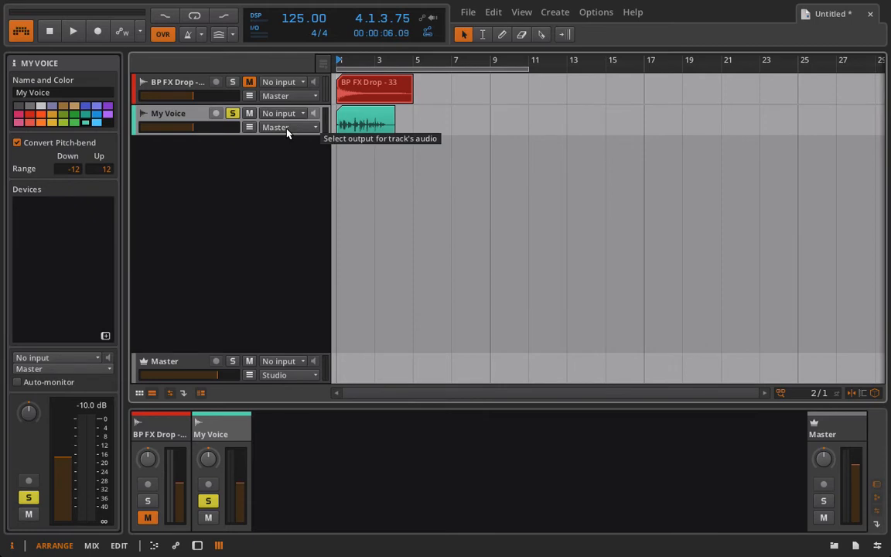
click(190, 82)
key(Delete)
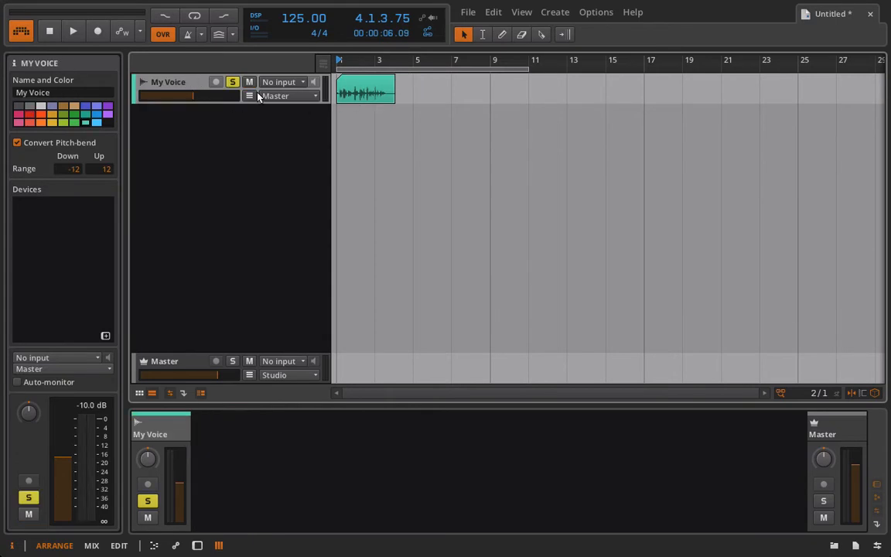
click(232, 82)
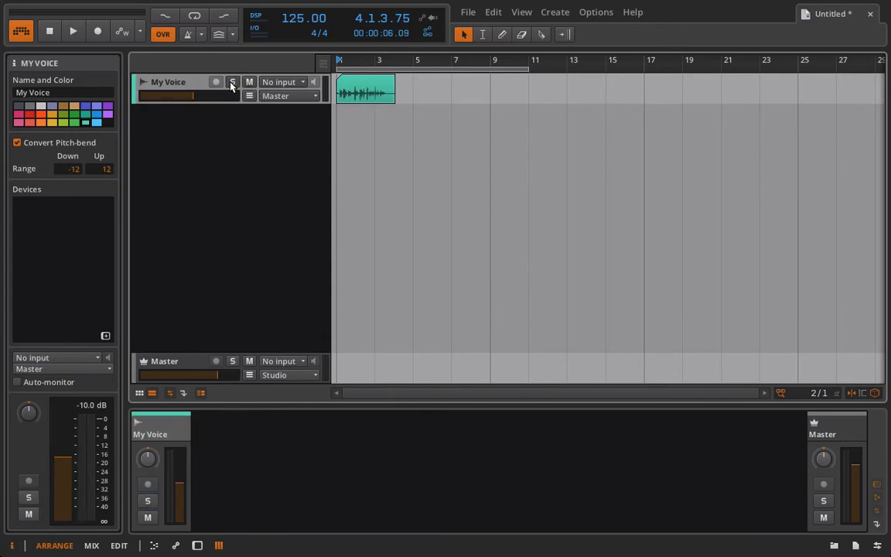
- Rename the My Voice track as Track 1
click(366, 92)
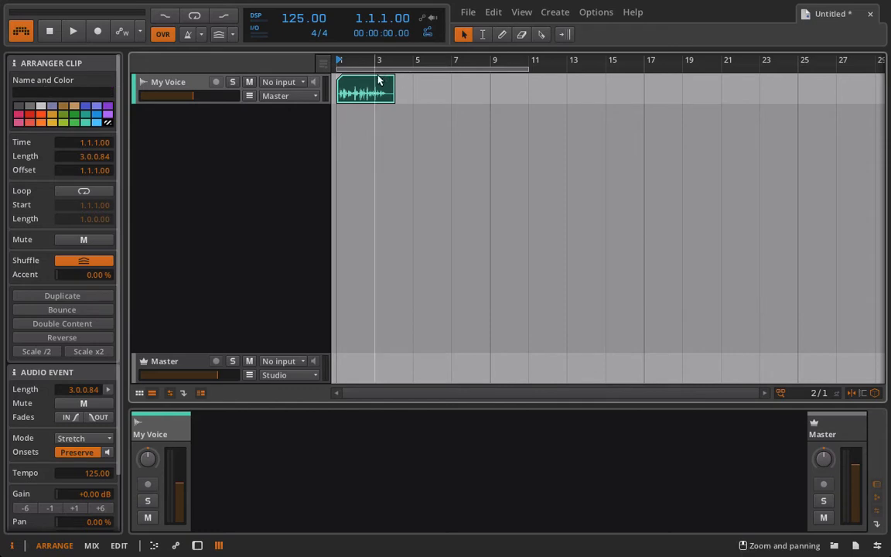
click(170, 87)
click(59, 90)
key(ctrl+a)
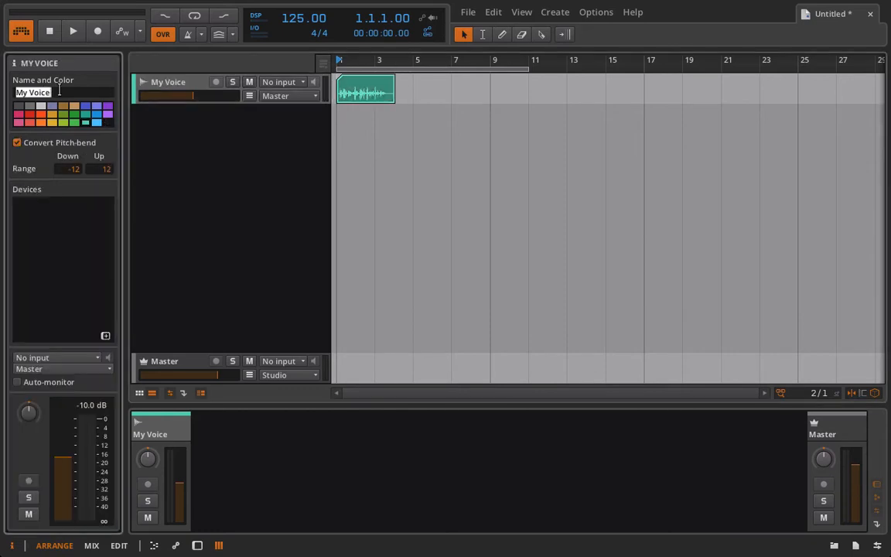
key(BackSpace)
text(Track 1)
key(Return)
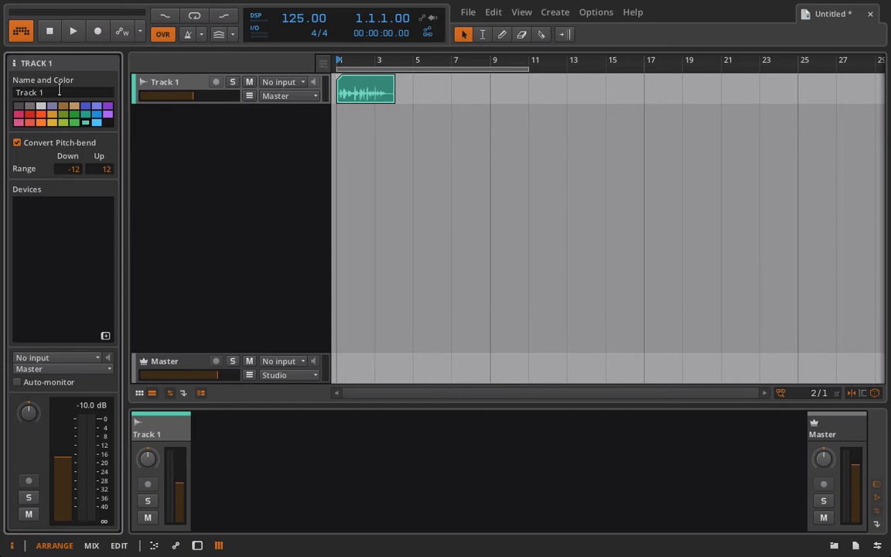
- Name the recorded clip on Track 1 Da Inspector and colour it golden yellow
click(359, 91)
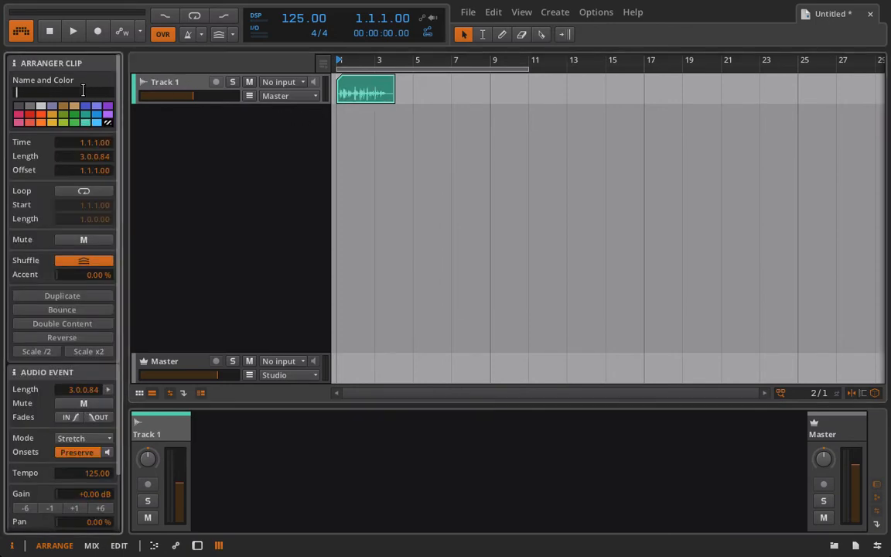
click(83, 91)
text(Da Inspector)
key(Return)
click(50, 122)
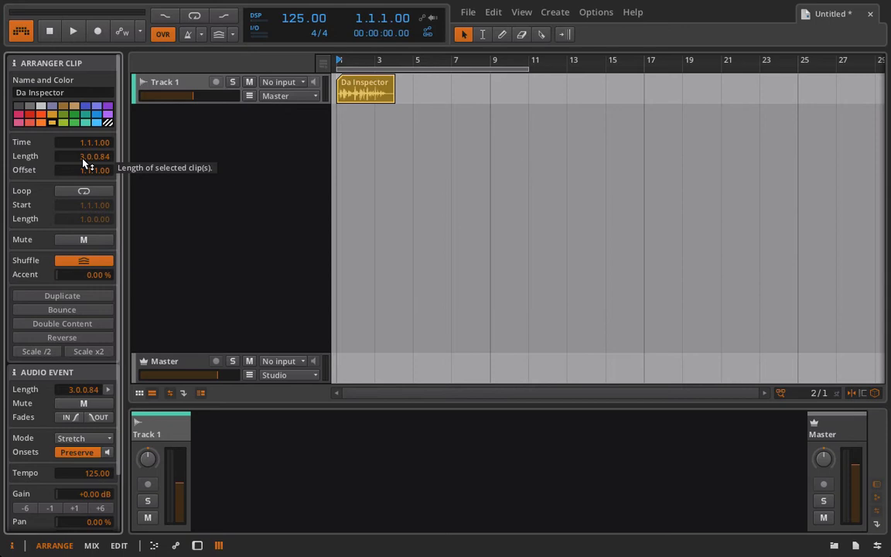
- Set the Da Inspector clip's length to 4.0.0.00, and try shifting its start time before returning it to 1.1.1.00
drag(85, 165, 108, 171)
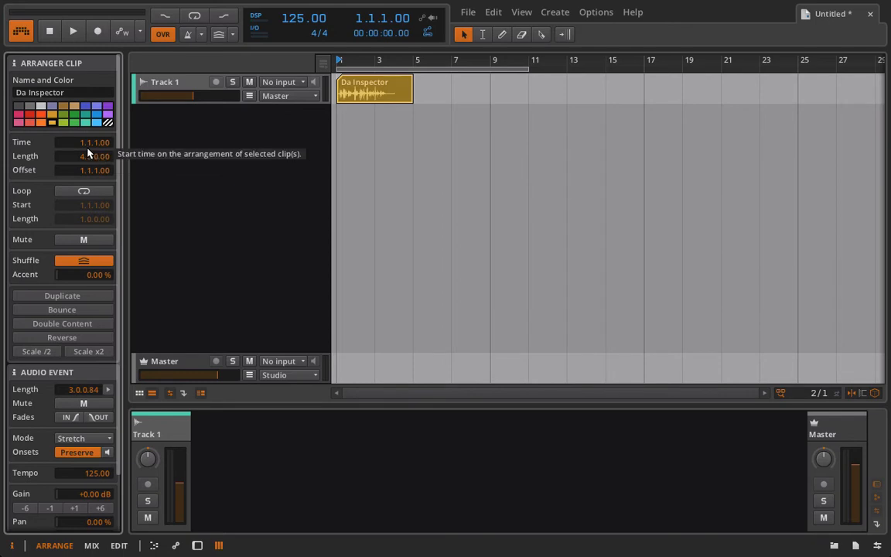
drag(81, 144, 82, 114)
drag(525, 83, 371, 82)
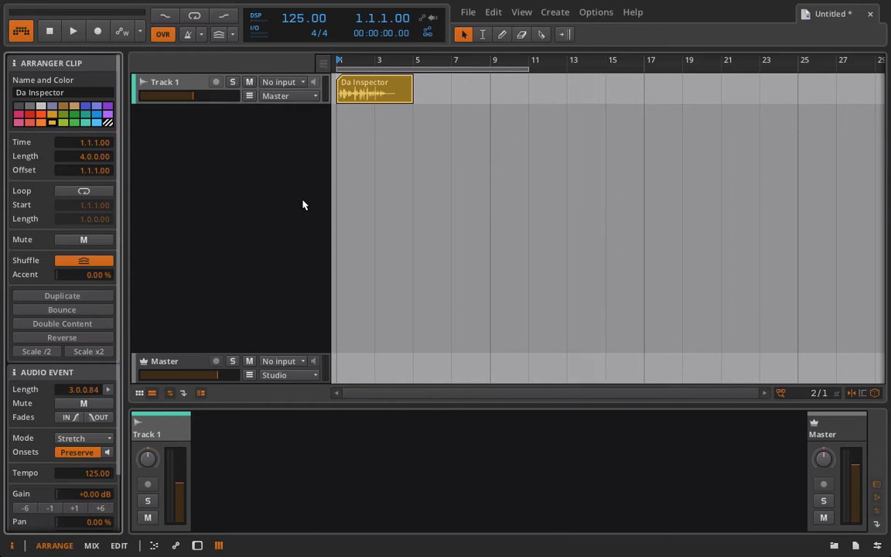
- Audition the clip with a play start offset of 2.1.1.00, and restore the offset to 1.1.1.00
mouse_move(83, 173)
mouse_down()
mouse_move(84, 155)
mouse_move(84, 173)
mouse_up()
key(space)
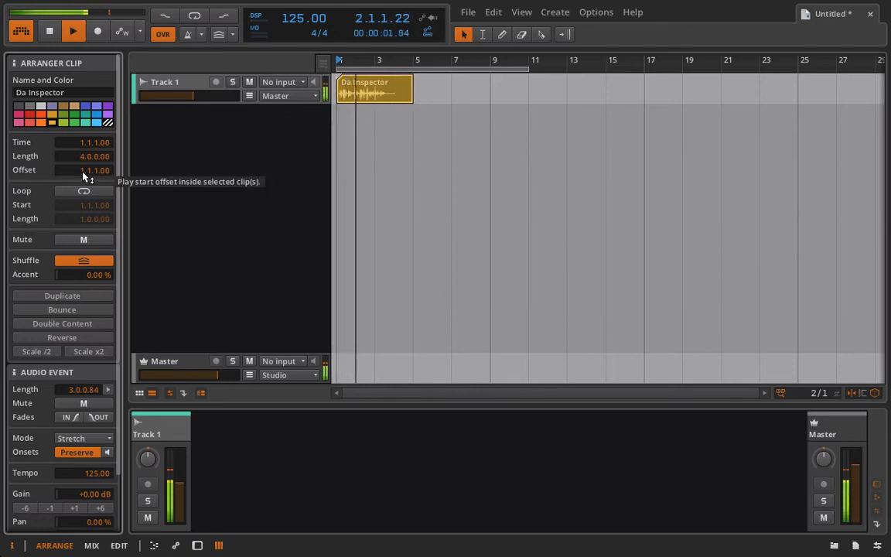
key(space)
drag(84, 174, 84, 169)
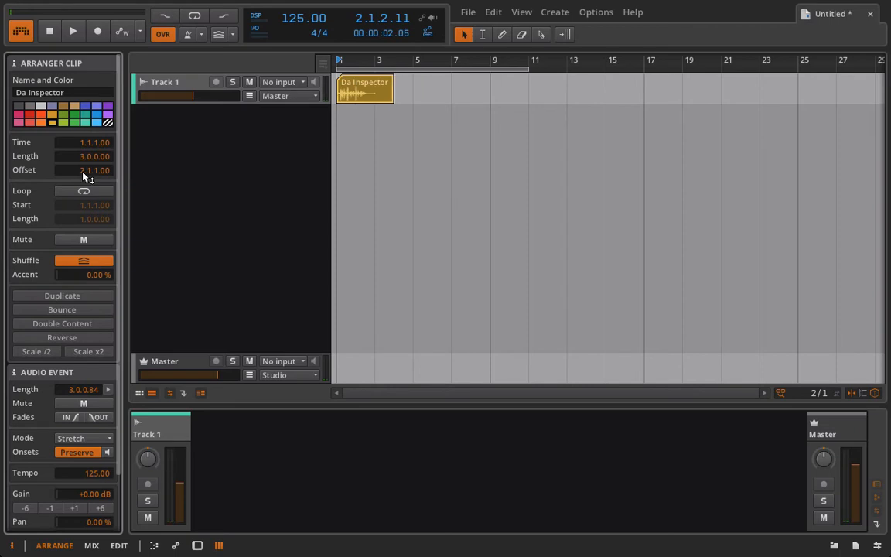
key(space)
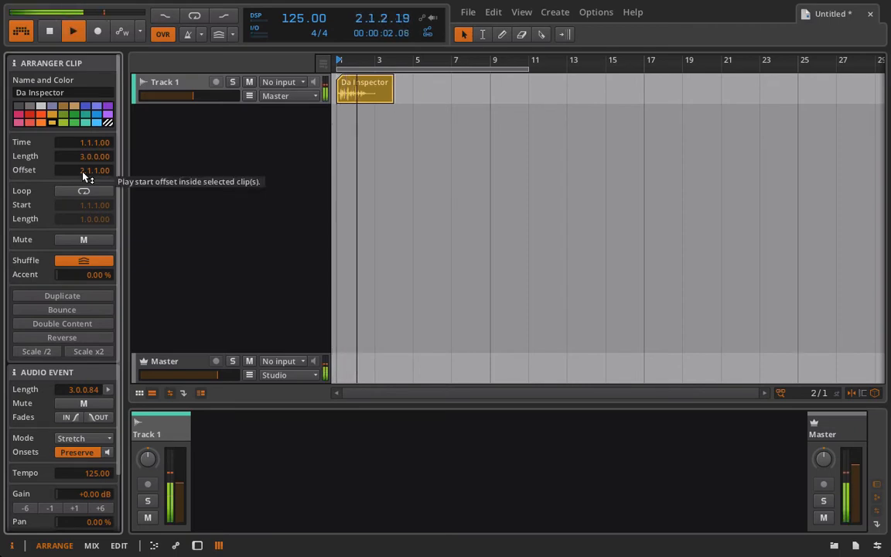
drag(83, 171, 83, 186)
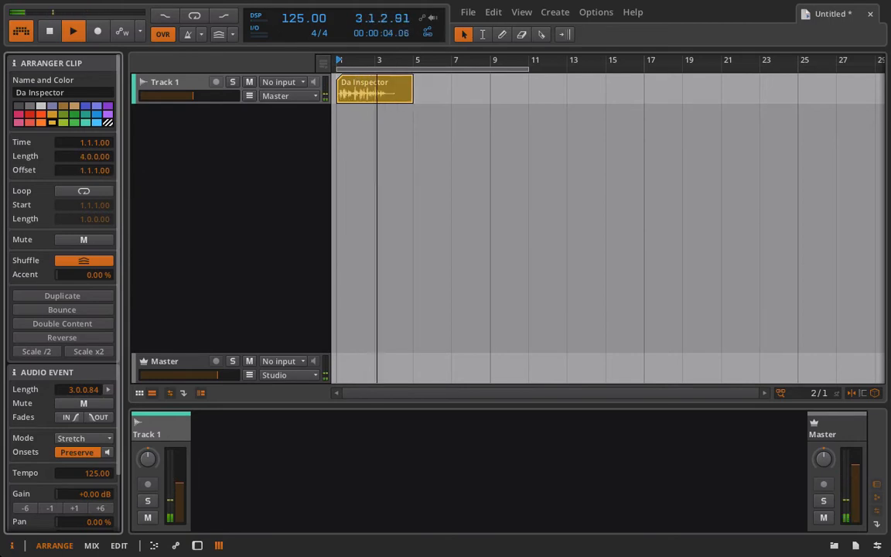
- Enable looping for the Da Inspector clip and set its loop length to 2.0.0.00 while auditioning it
click(94, 193)
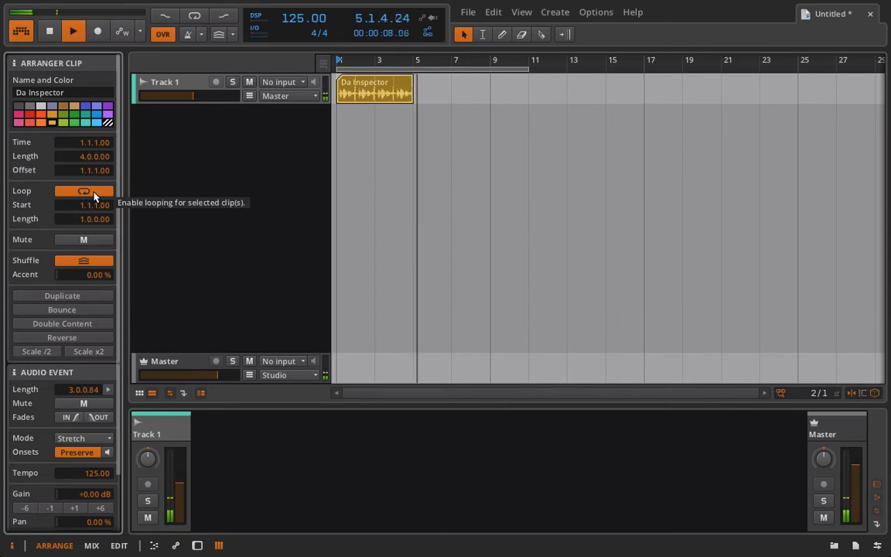
key(space)
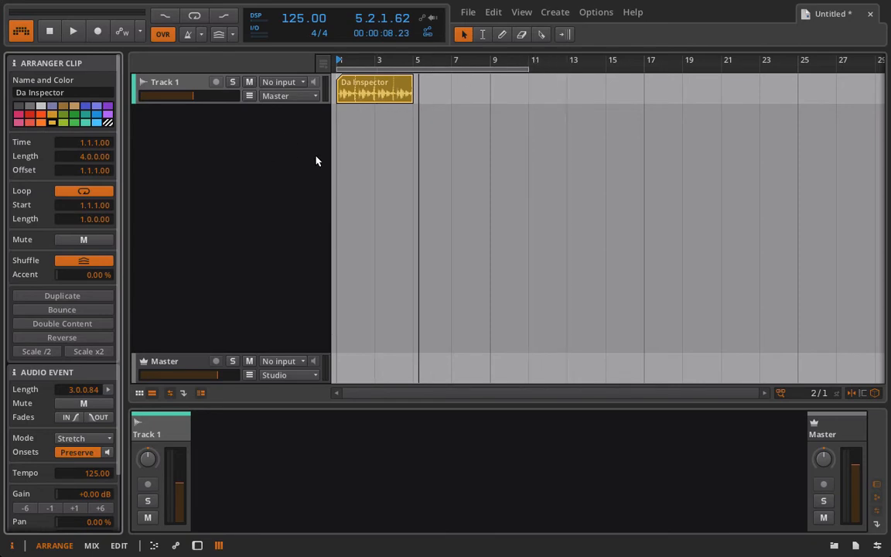
key(space)
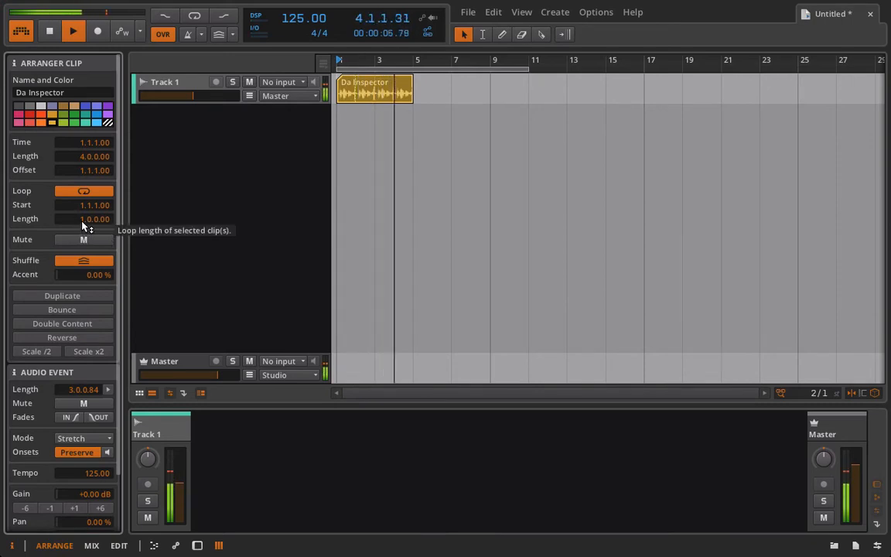
mouse_move(83, 225)
mouse_down()
mouse_move(83, 212)
mouse_move(85, 225)
mouse_up()
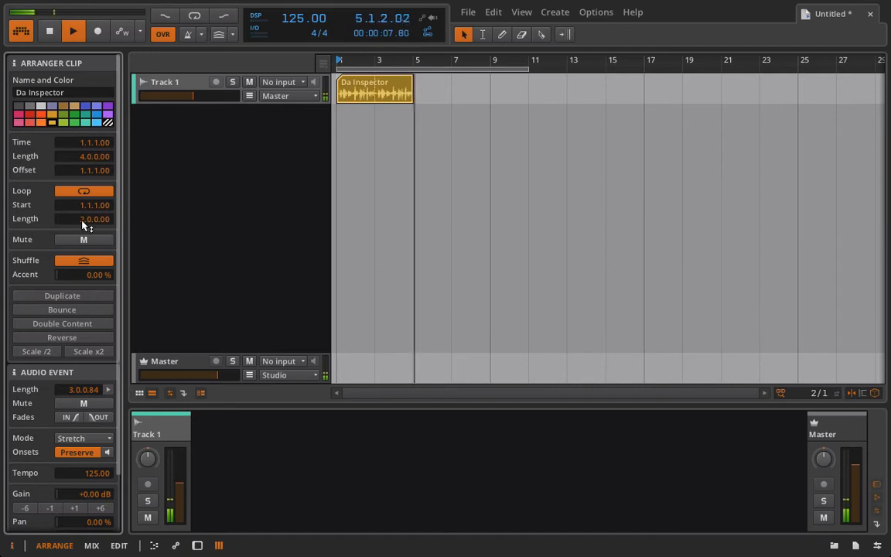
key(space)
- Set the looped clip's overall length to 8.0.0.00 during playback and stop the transport
key(space)
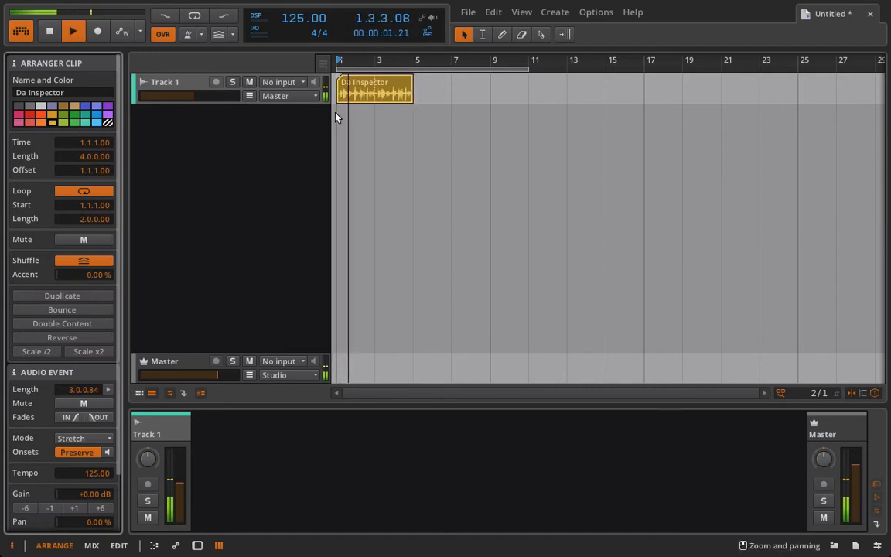
drag(83, 159, 83, 137)
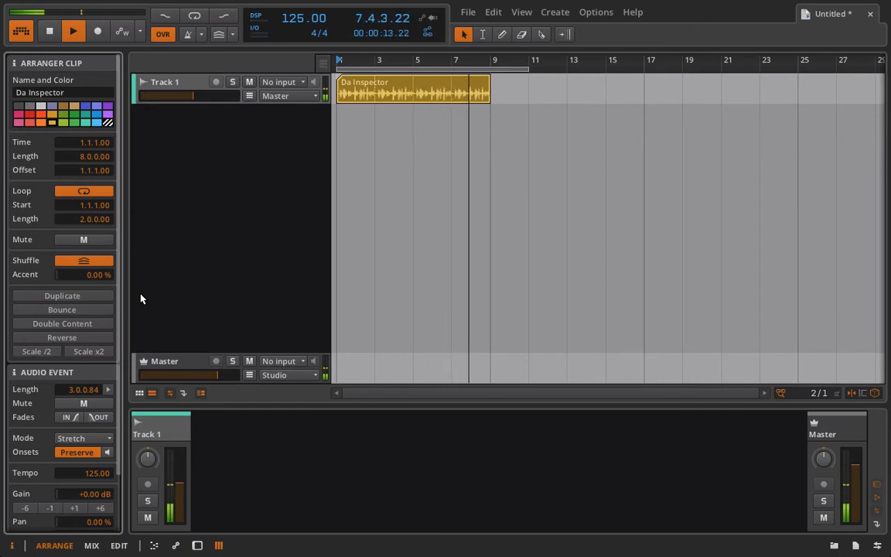
key(space)
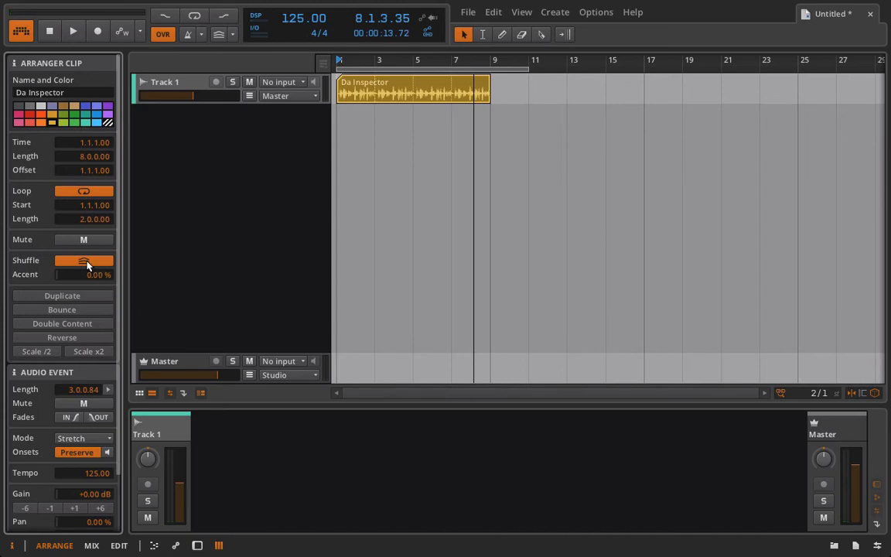
- Toggle the Da Inspector clip's mute on and off
click(83, 241)
click(82, 240)
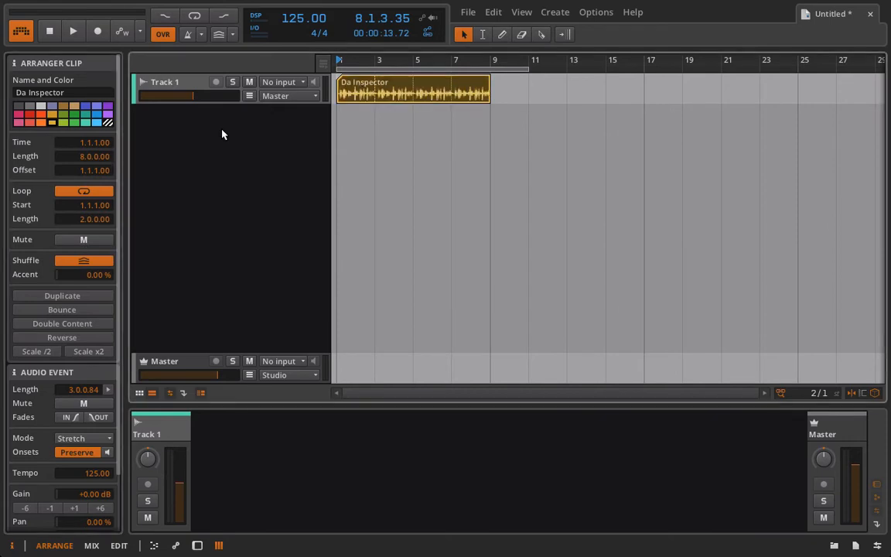
click(85, 241)
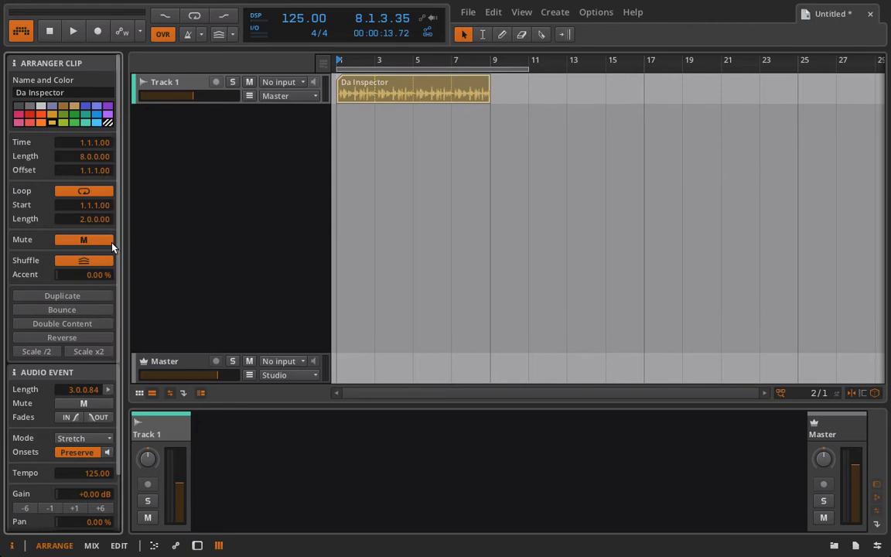
click(85, 240)
- Try muting only the first Da Inspector clip with a copy placed at bar 17, and delete that copy
drag(442, 91, 753, 85)
click(371, 94)
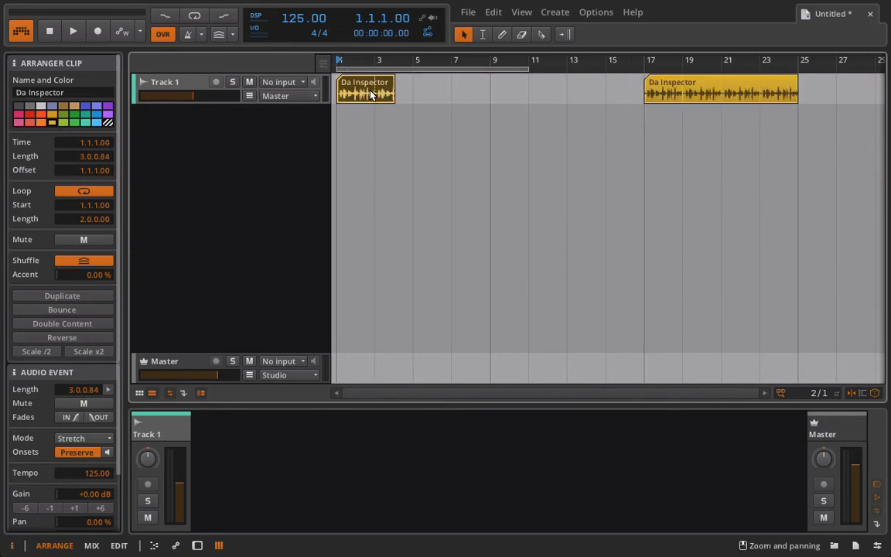
click(93, 240)
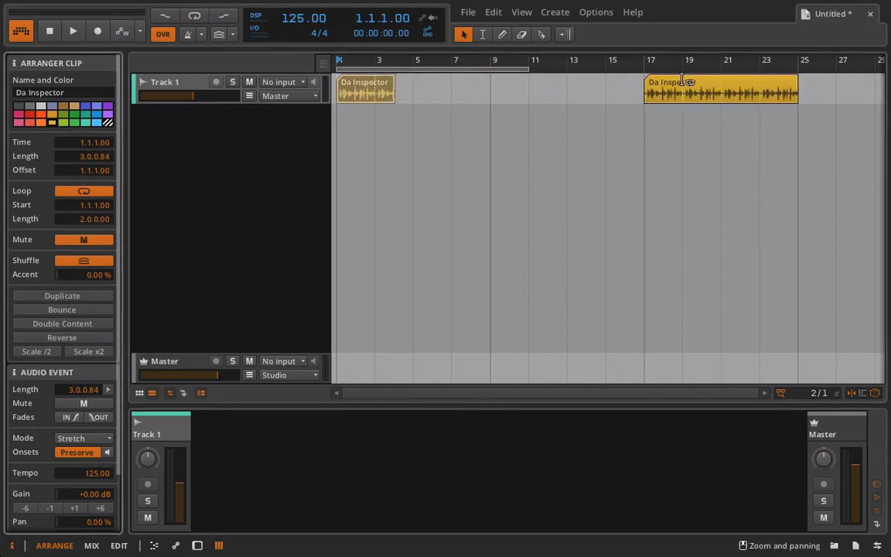
click(79, 242)
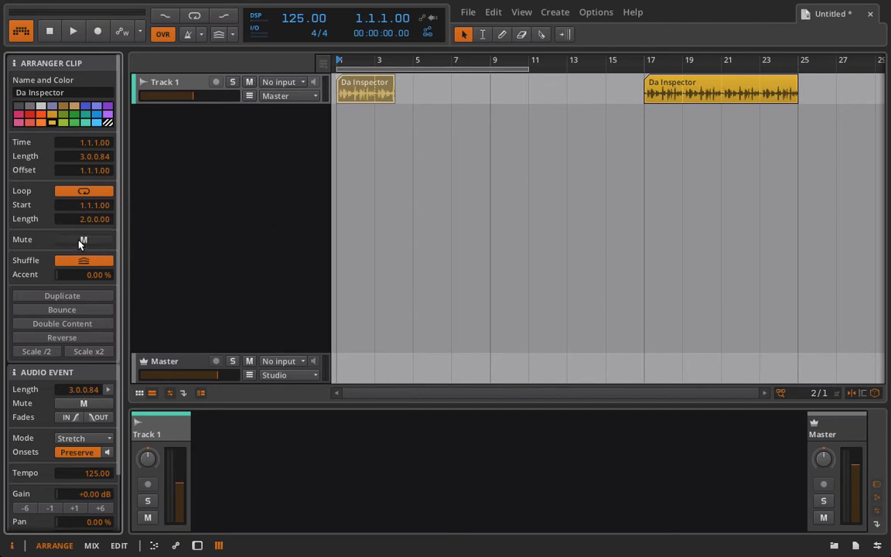
click(747, 87)
key(Delete)
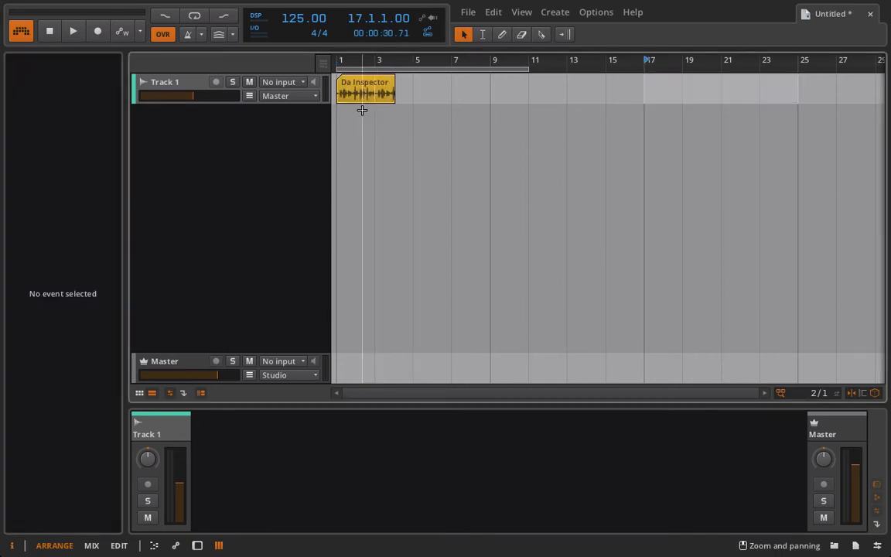
- Extend the remaining Da Inspector clip's end to bar 5 for a length of 4.0.0.00
click(368, 88)
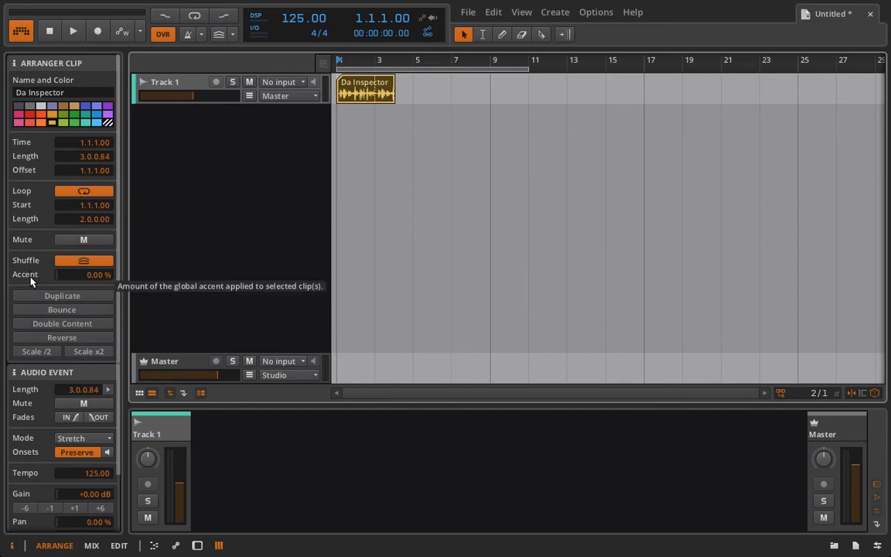
scroll(30, 281, down, 2)
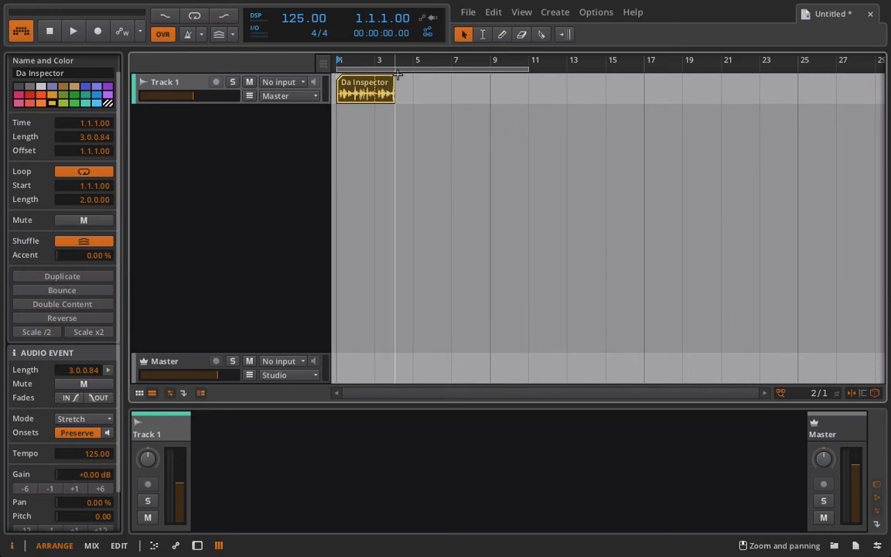
drag(395, 79, 413, 80)
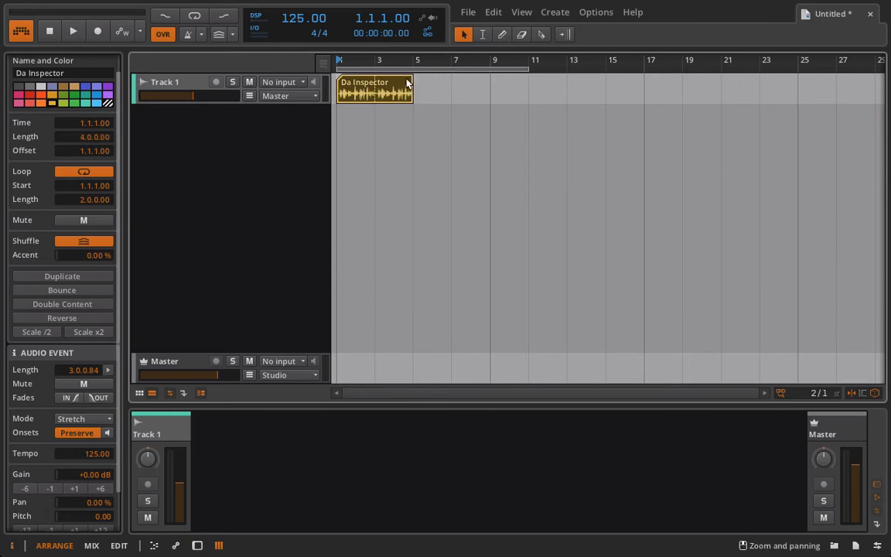
- Duplicate the Da Inspector clip twice in a row and play back the arrangement
click(74, 279)
click(74, 279)
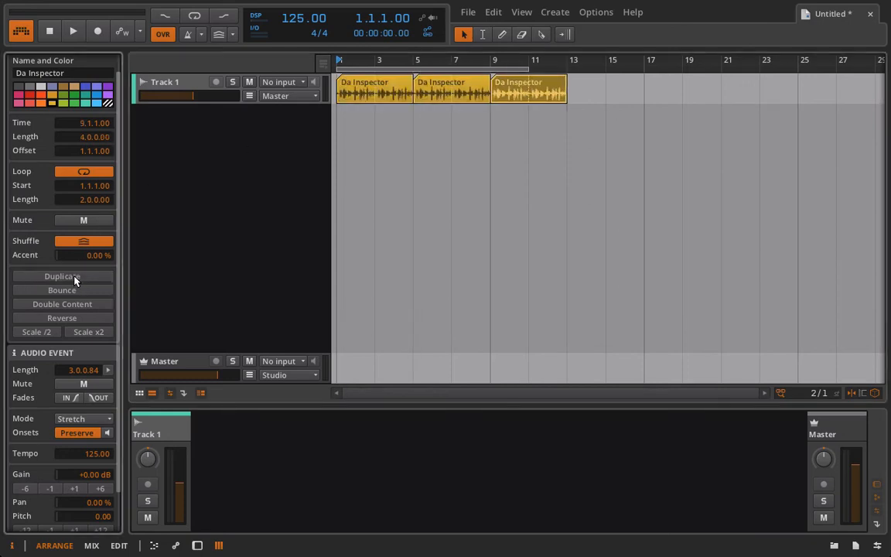
key(space)
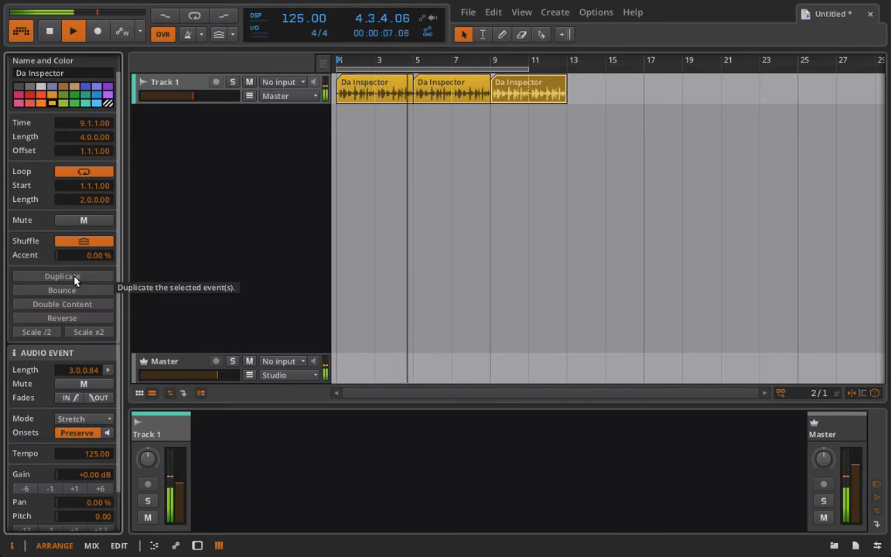
key(space)
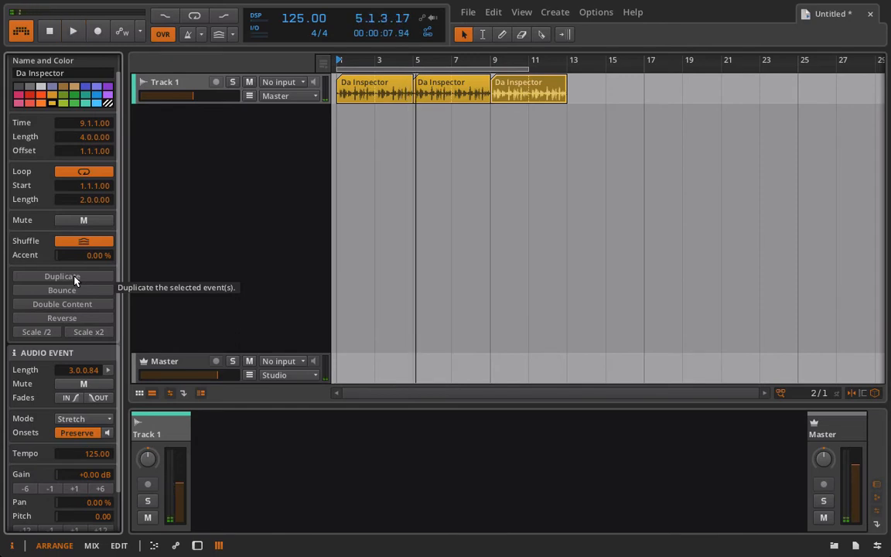
- Delete the two duplicated clips at bars 5 and 9
click(442, 103)
key(Delete)
click(517, 90)
key(Delete)
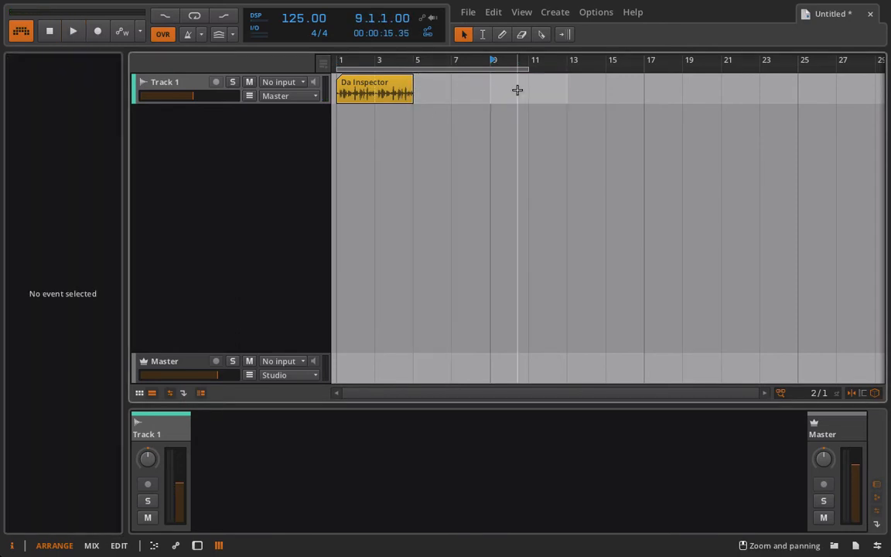
- Bounce the Da Inspector clip and play back the bounced clip
click(358, 79)
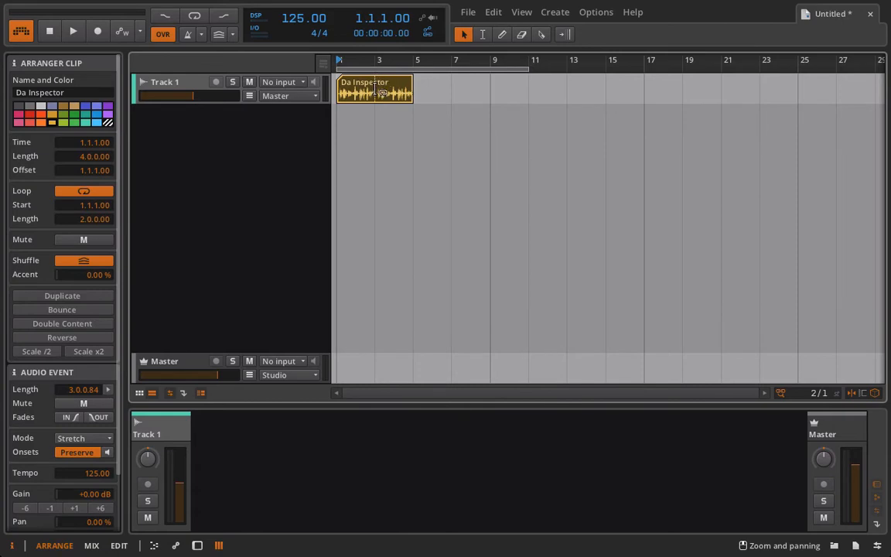
click(61, 310)
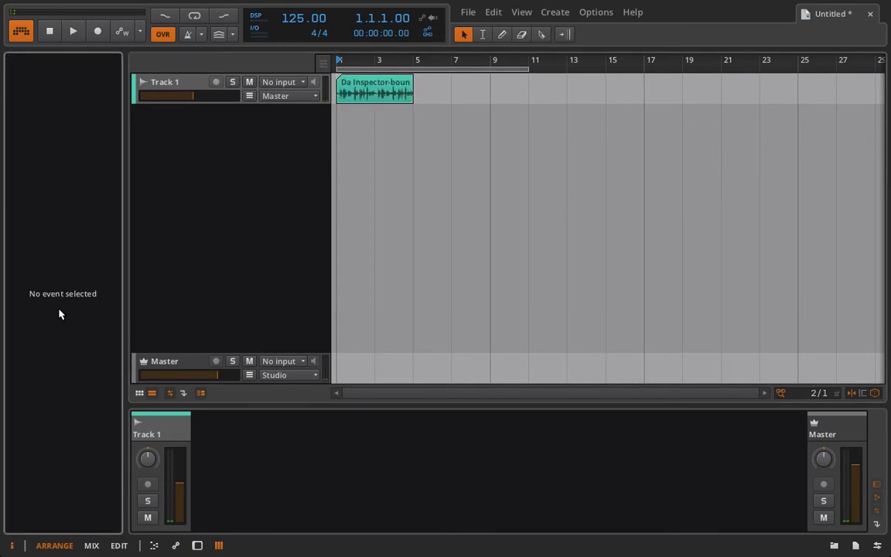
key(space)
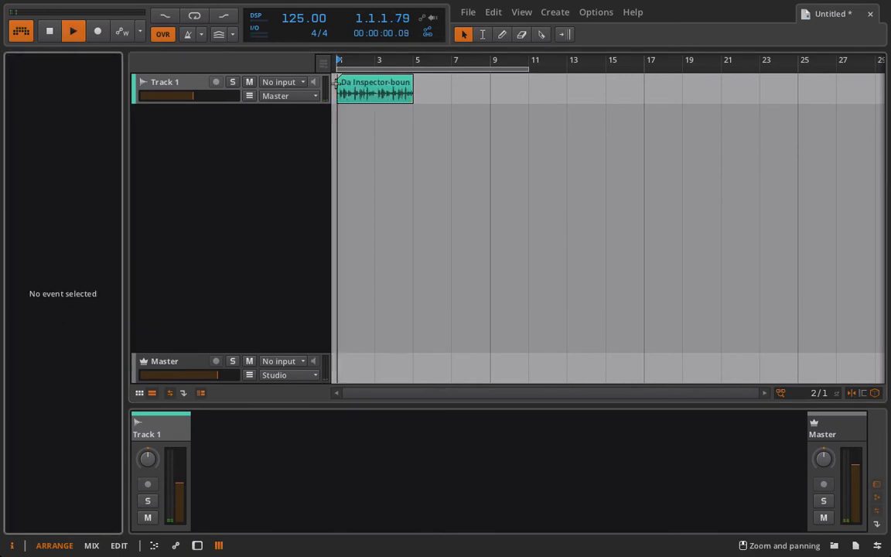
click(379, 94)
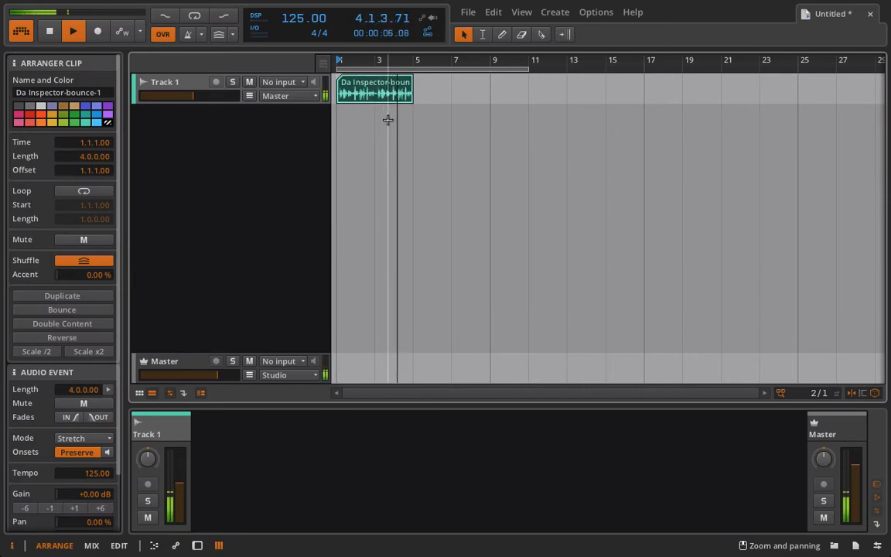
key(space)
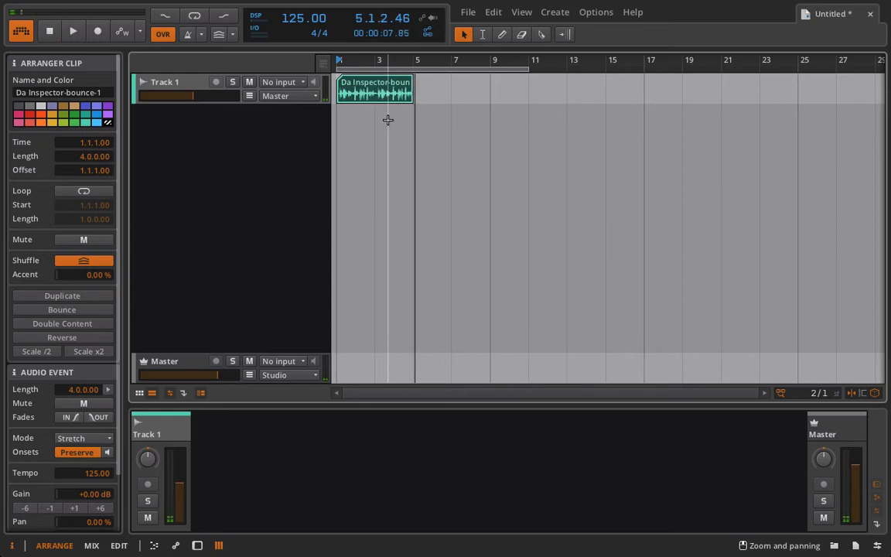
- Double the content of the Da Inspector-bounce-1 clip to a length of 8.0.0.00 and play it back
click(367, 81)
click(71, 325)
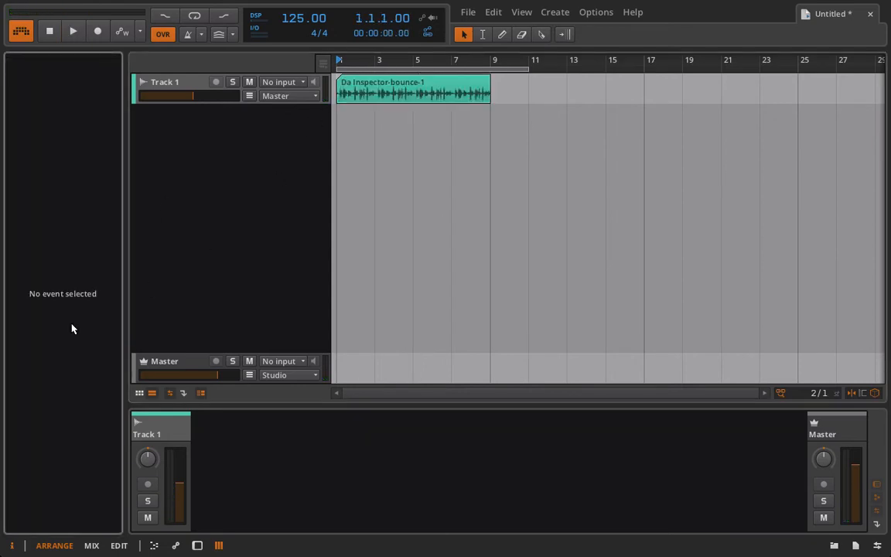
key(space)
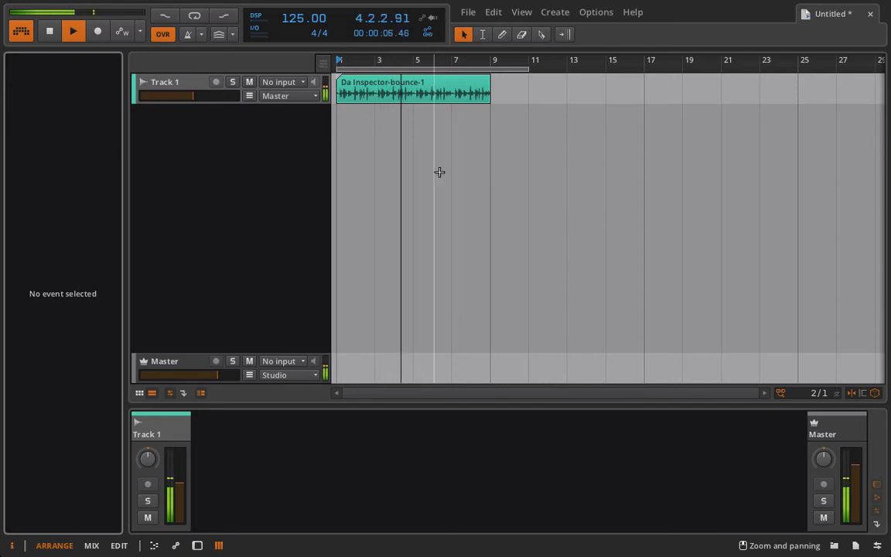
- Reverse the audio events of the 8-bar Da Inspector-bounce-1 clip and play it through to the end
click(435, 99)
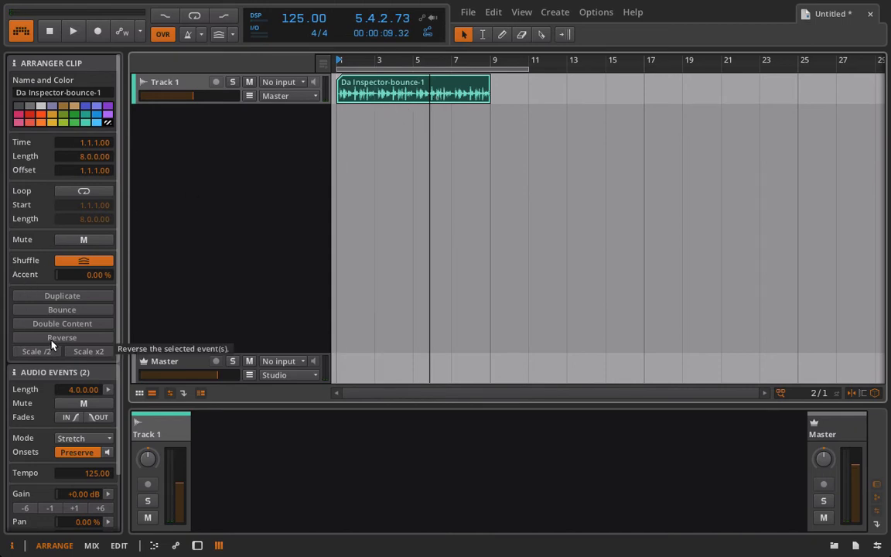
scroll(52, 345, down, 3)
scroll(51, 342, up, 2)
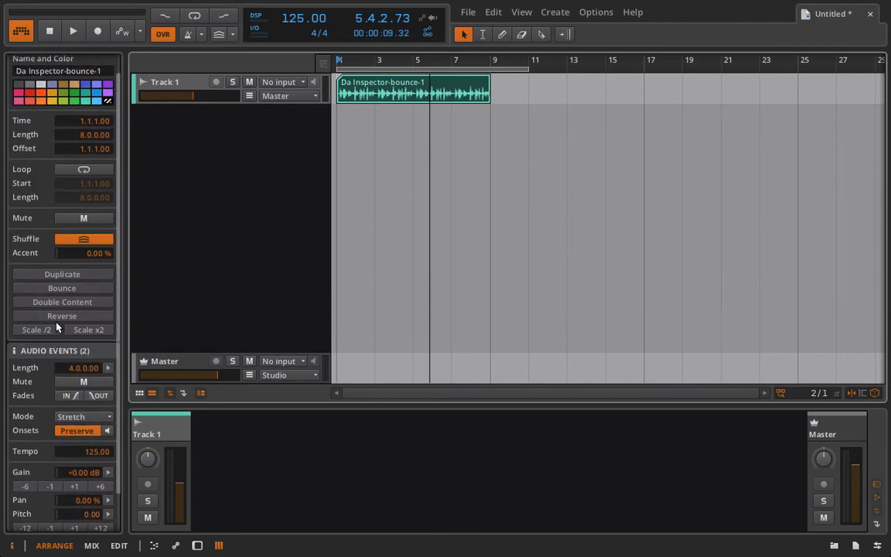
key(space)
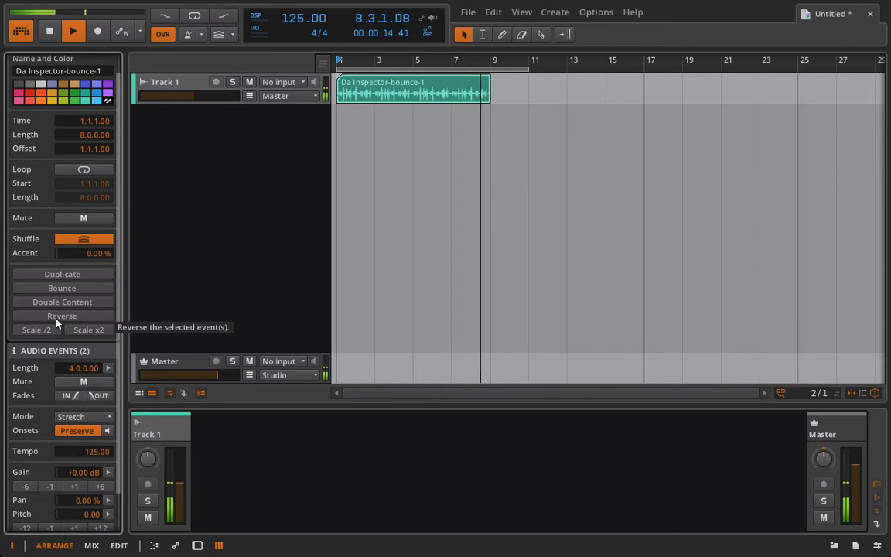
key(space)
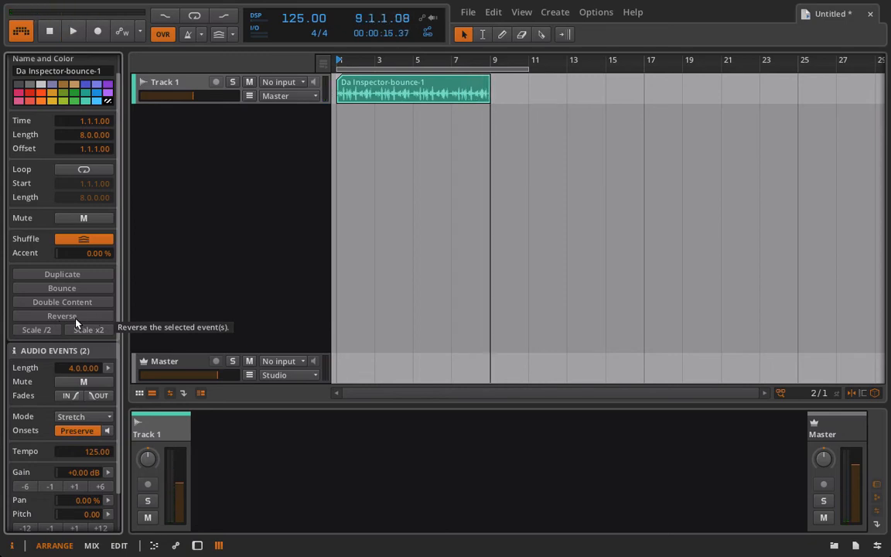
- Scale the bounced clip to half its length repeatedly until it is 0.2.0.00 long, playing it back along the way
click(36, 331)
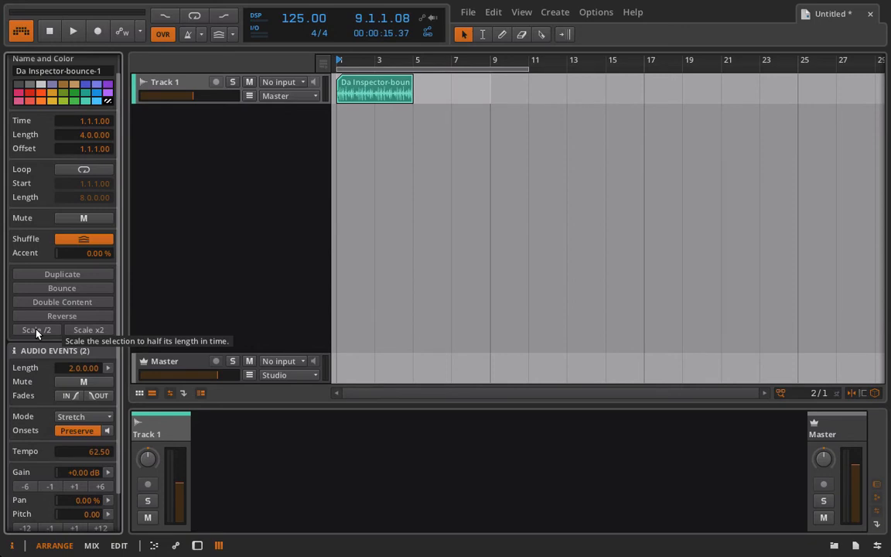
key(space)
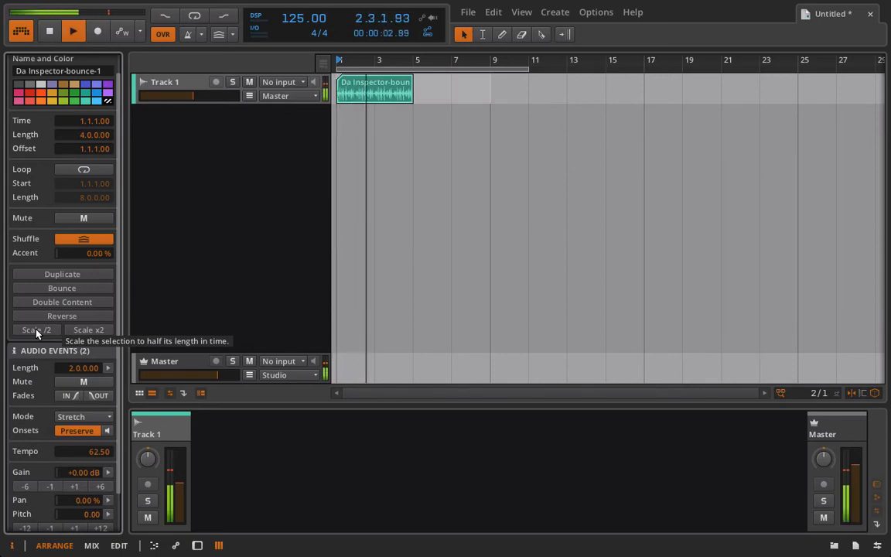
click(35, 332)
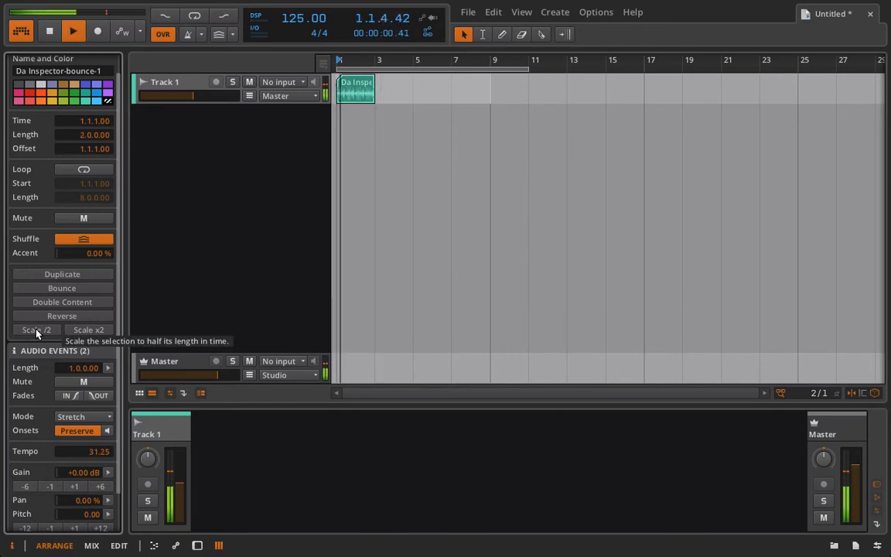
click(35, 332)
click(36, 332)
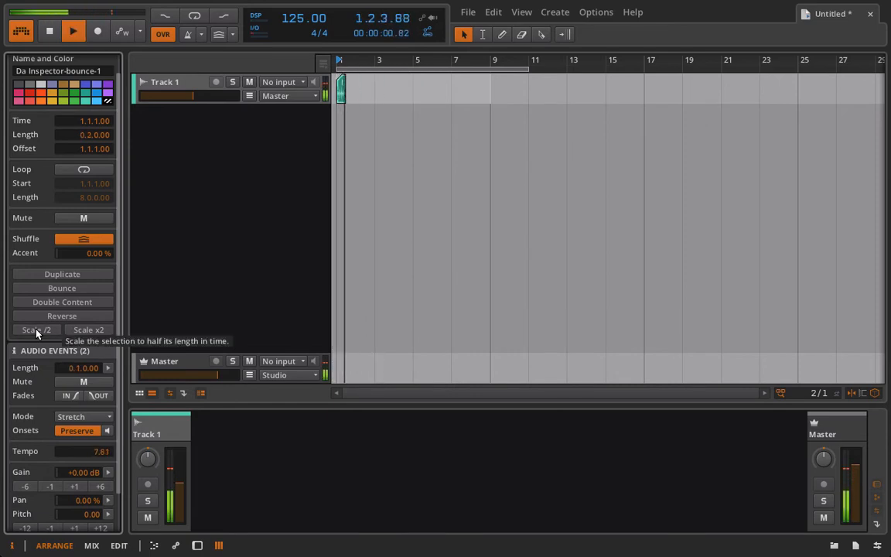
key(space)
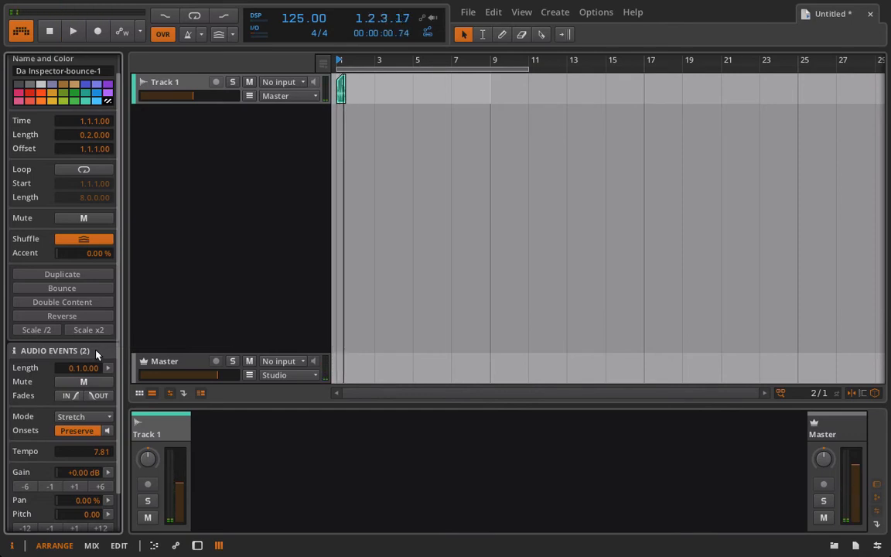
- Scale the clip to double its length repeatedly up to 1024.0.0.00 and play it from bar 1 and bar 9
click(88, 330)
click(88, 331)
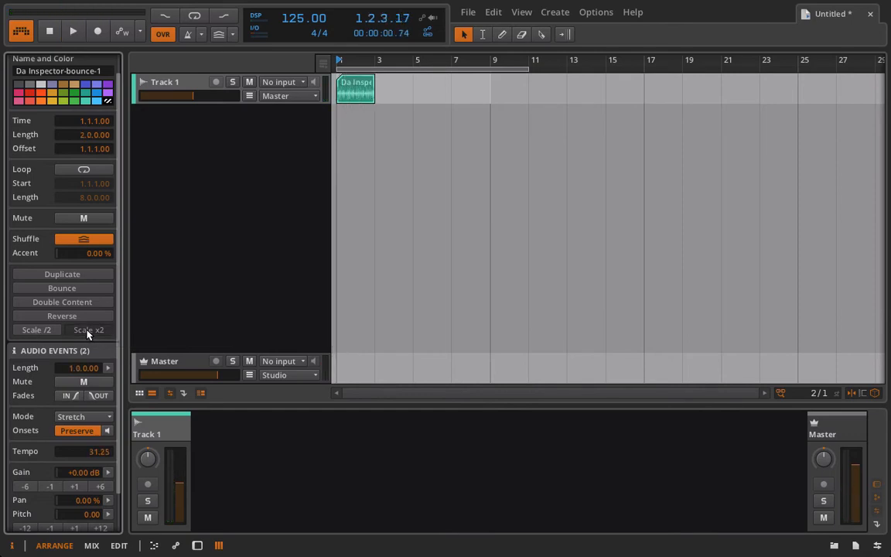
click(88, 330)
click(88, 330)
click(87, 330)
click(87, 330)
click(88, 330)
click(87, 330)
click(88, 330)
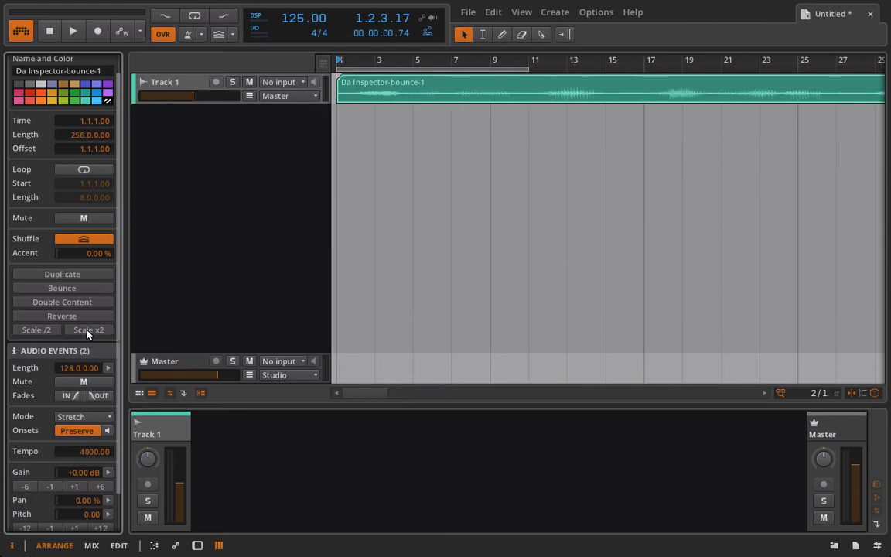
click(88, 330)
click(88, 330)
key(space)
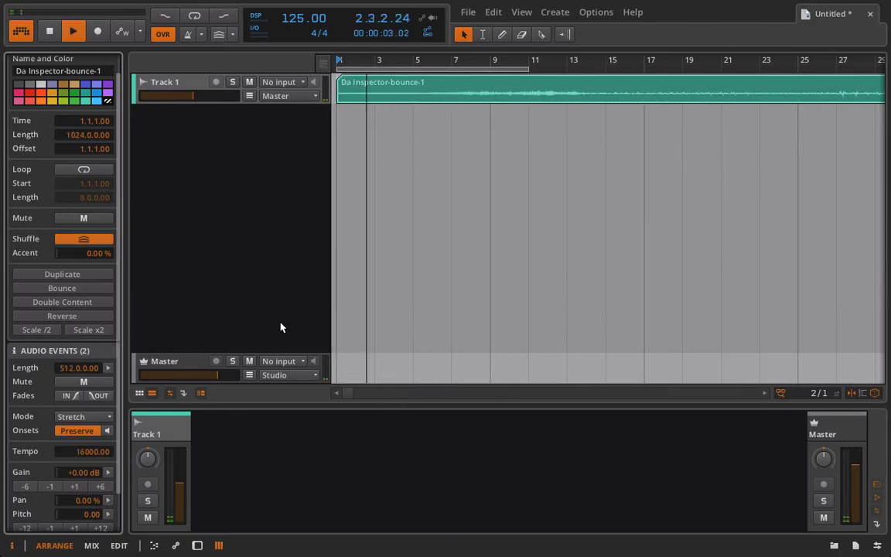
click(492, 60)
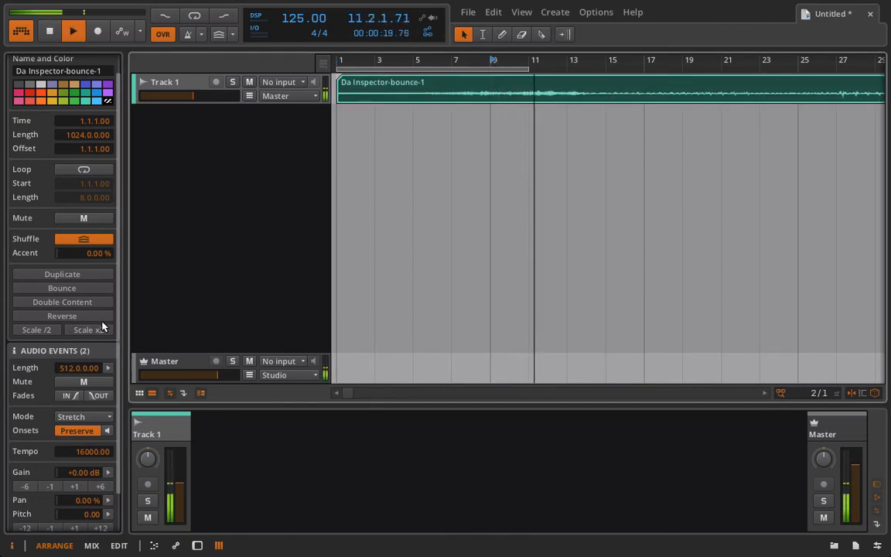
- Reverse the 1024-bar clip and play it back from bar 9 and around bar 49
click(62, 317)
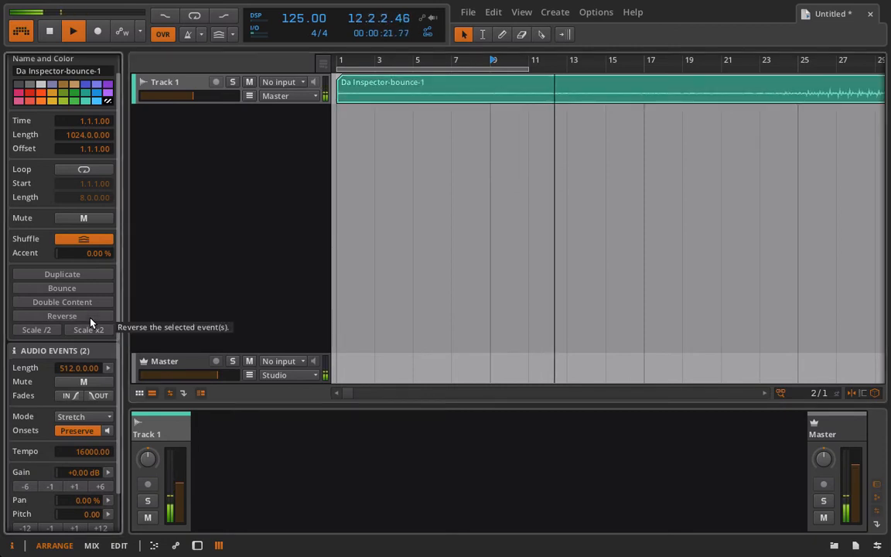
key(space)
key(space)
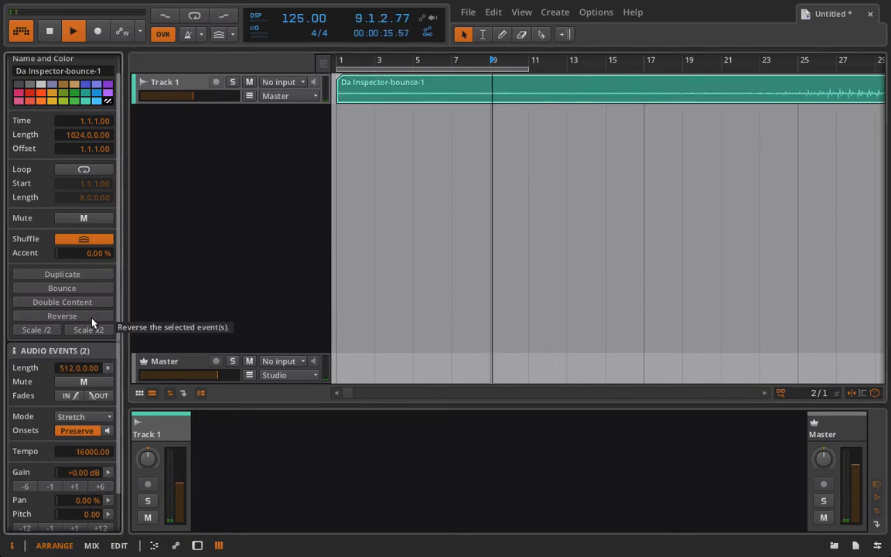
click(801, 61)
drag(778, 62, 508, 94)
click(472, 66)
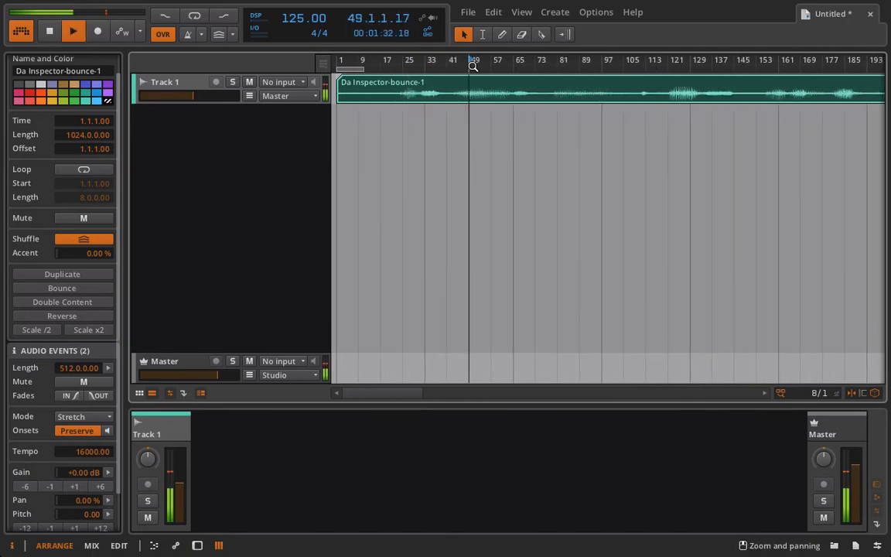
click(473, 66)
click(472, 67)
click(473, 67)
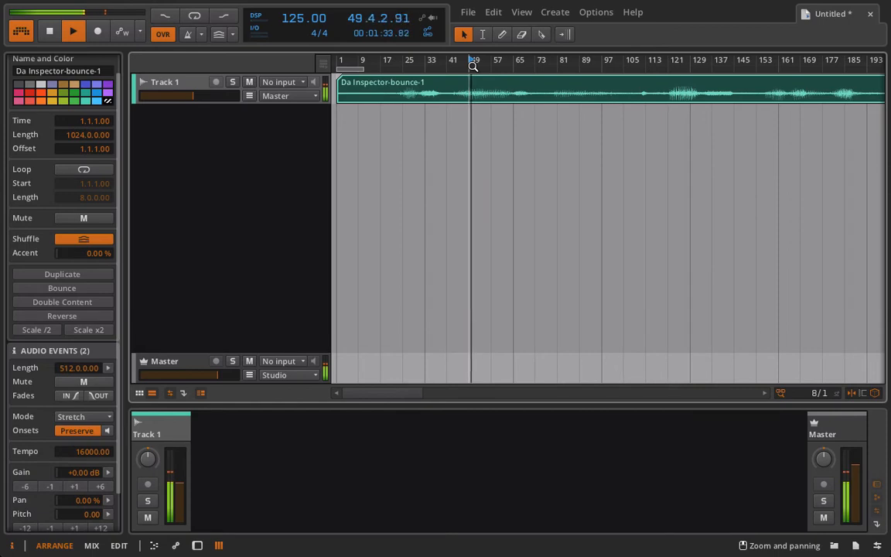
- Reverse the 1024-bar clip once more and play it from around bar 129
click(62, 315)
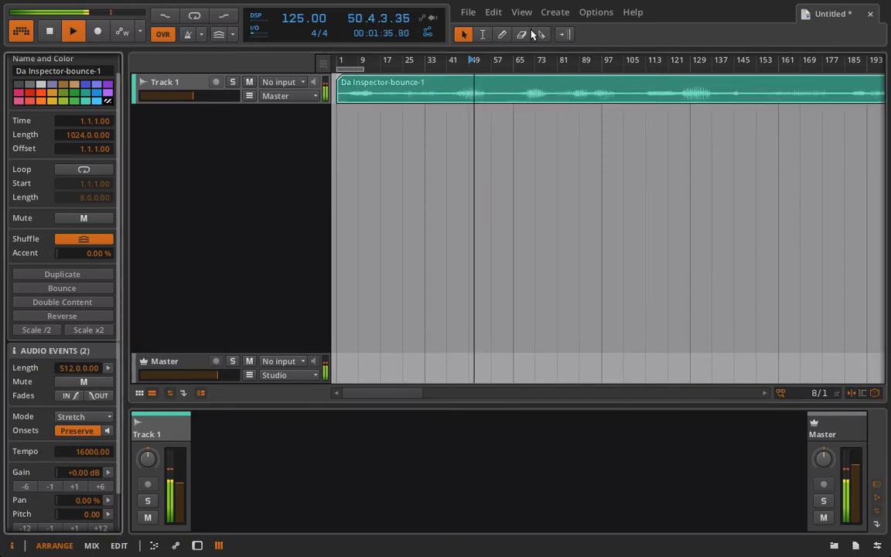
click(689, 62)
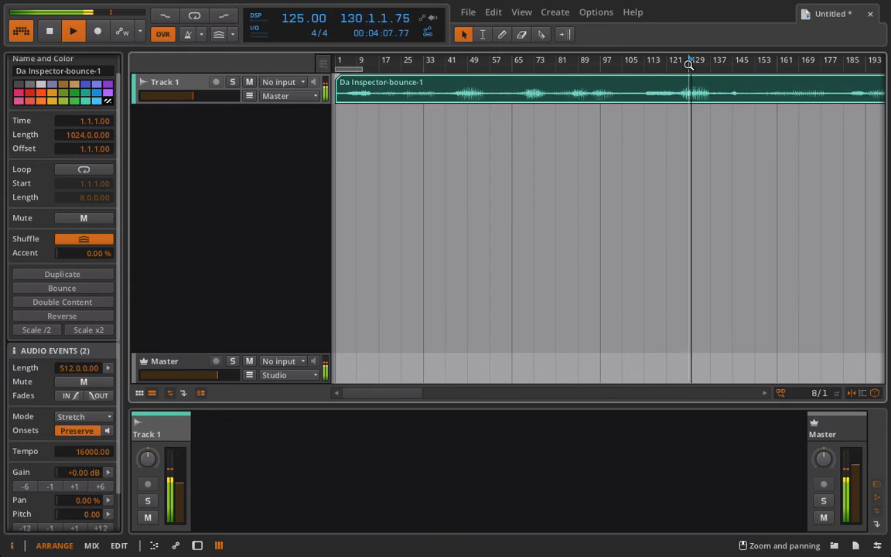
key(space)
- Hide the arranger's track I/O section and open the Da Inspector-bounce-1 clip in an enlarged detail editor showing only the clip
click(173, 393)
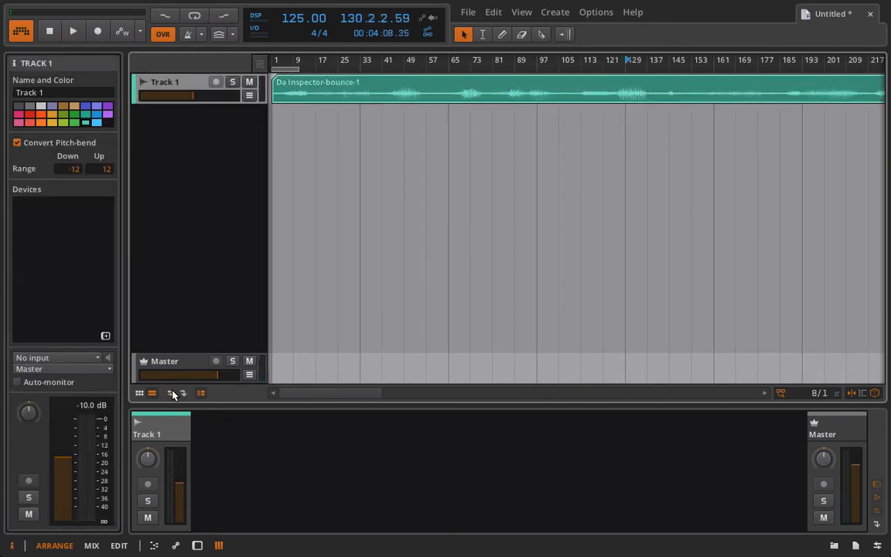
double_click(324, 95)
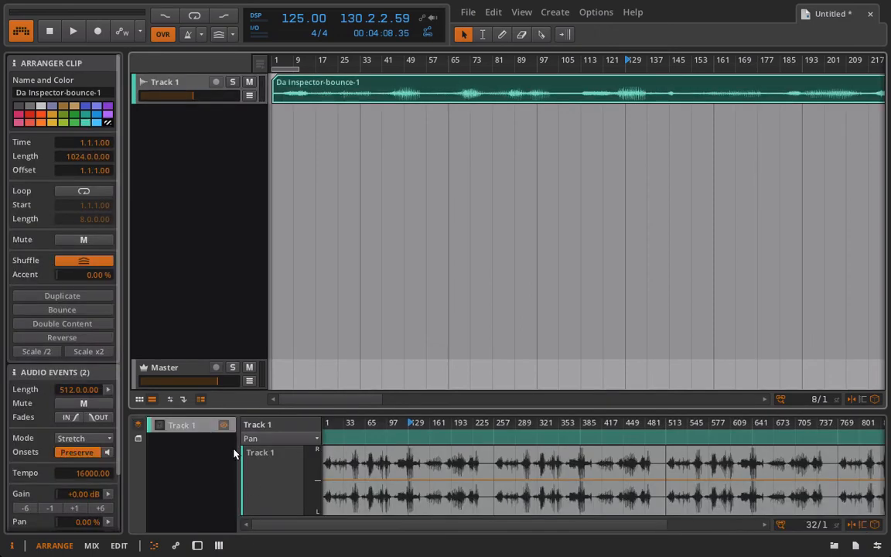
drag(296, 414, 295, 241)
click(139, 253)
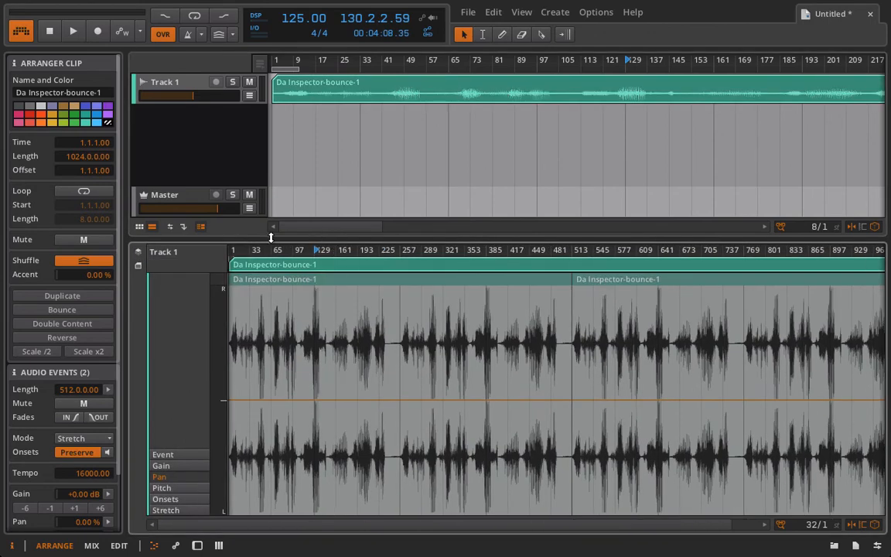
- Raise the first audio event's Pitch expression to 12.00 and play the clip from around bars 129, 49 and 73
click(177, 492)
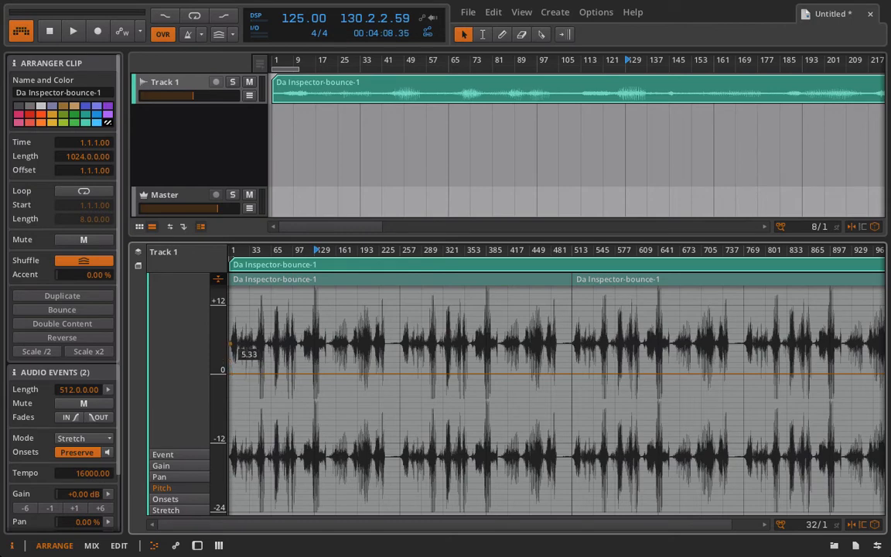
click(231, 328)
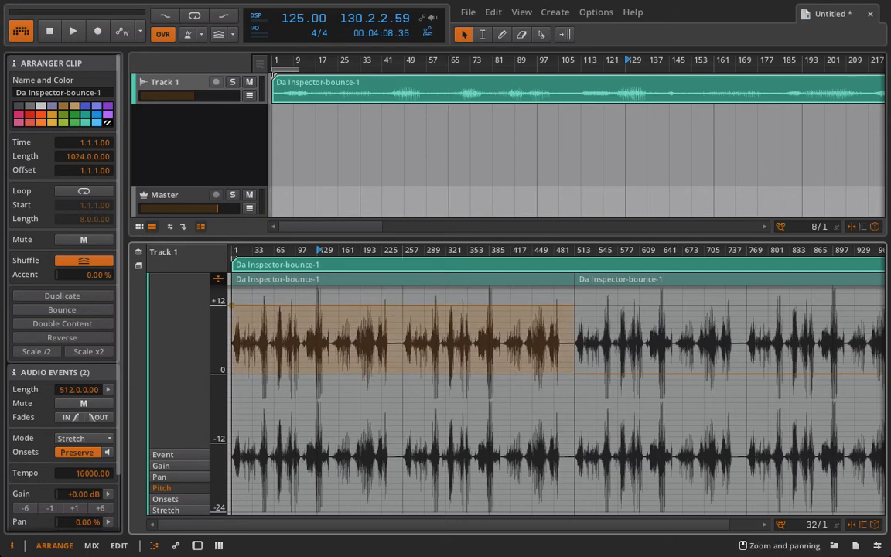
key(space)
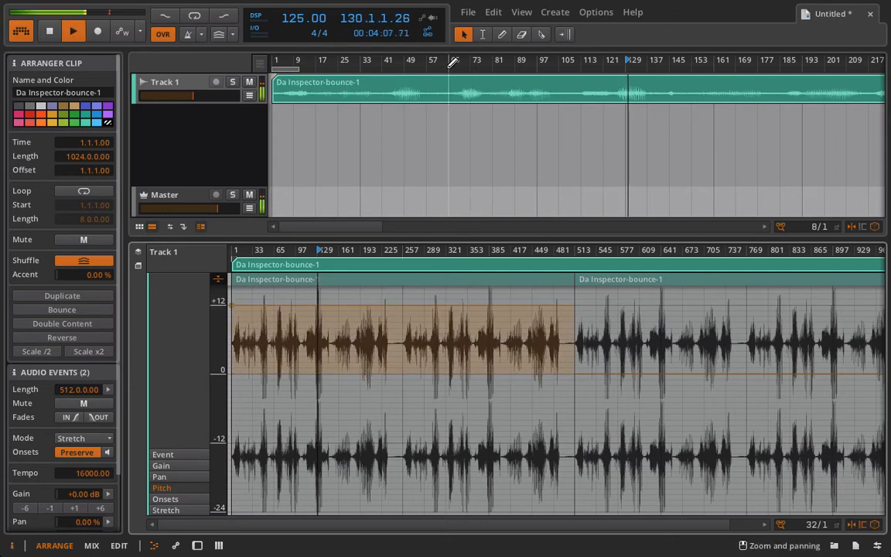
click(406, 61)
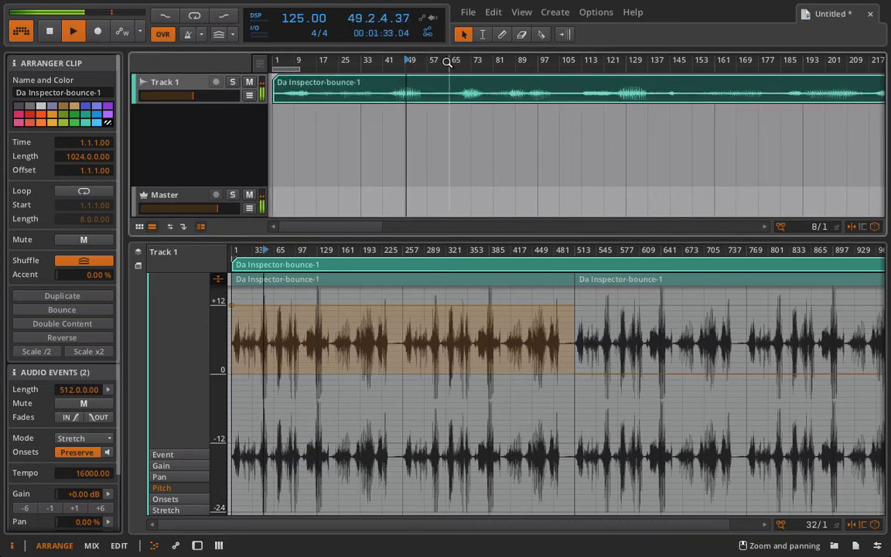
click(464, 60)
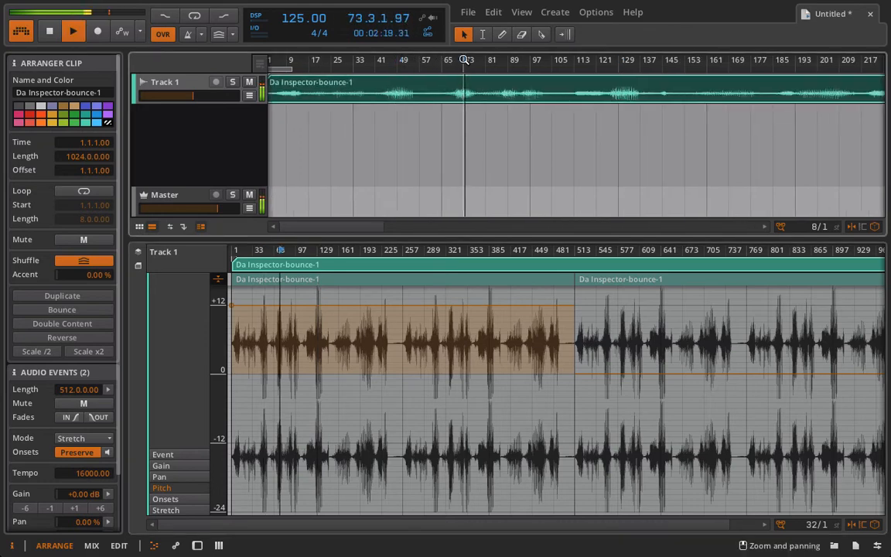
key(space)
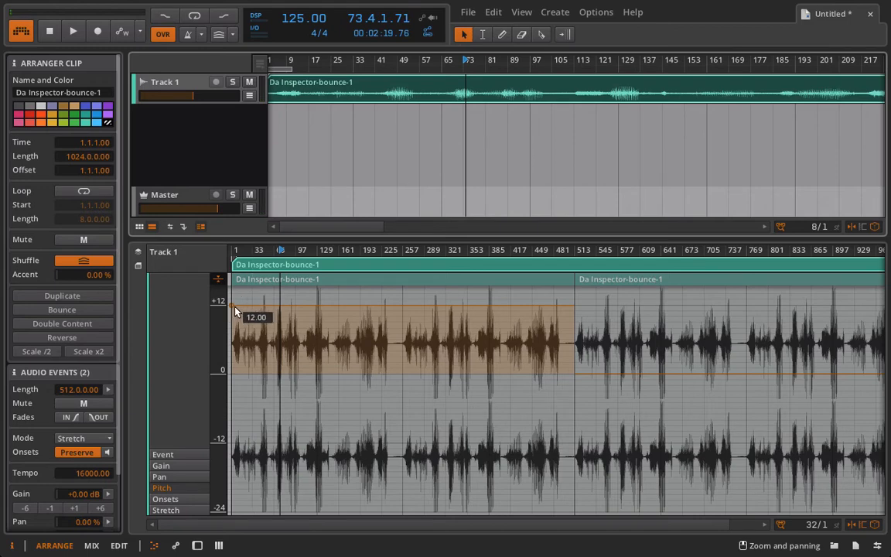
- Reset the first audio event's Pitch expression to its default and open the arranger clip in the detail editor
double_click(233, 305)
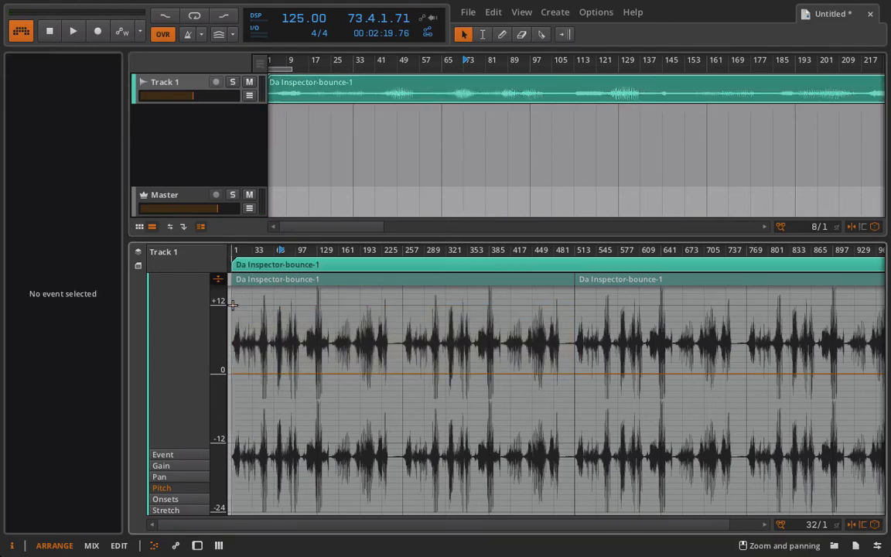
click(317, 95)
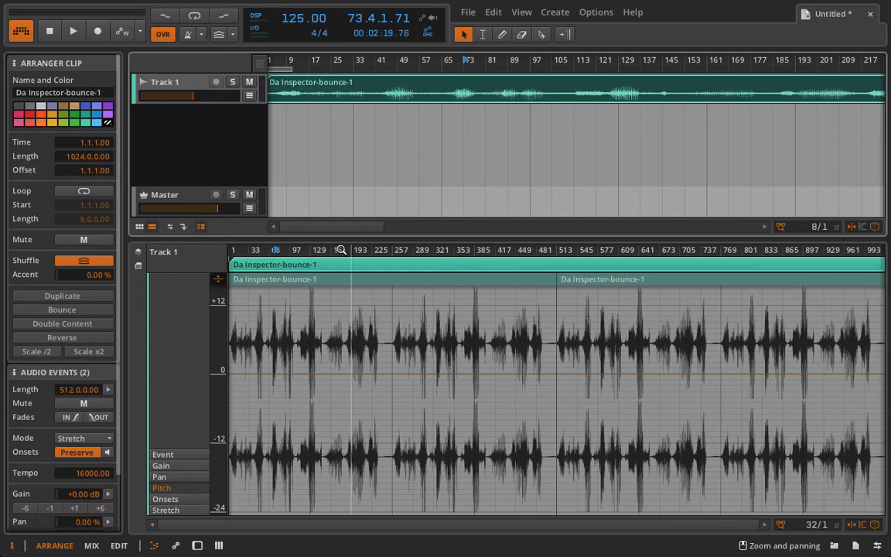
double_click(305, 91)
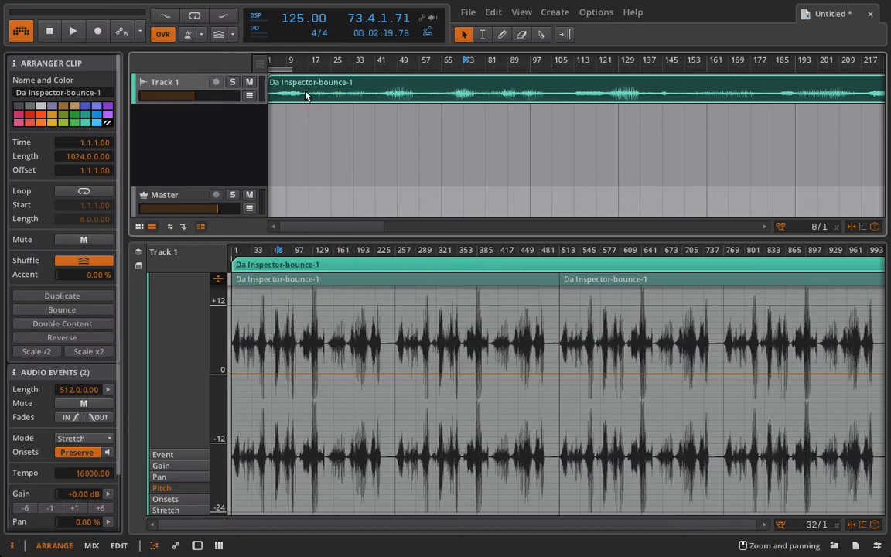
- Compare the Inspector settings for a single selected audio event with those for both events selected together
click(261, 282)
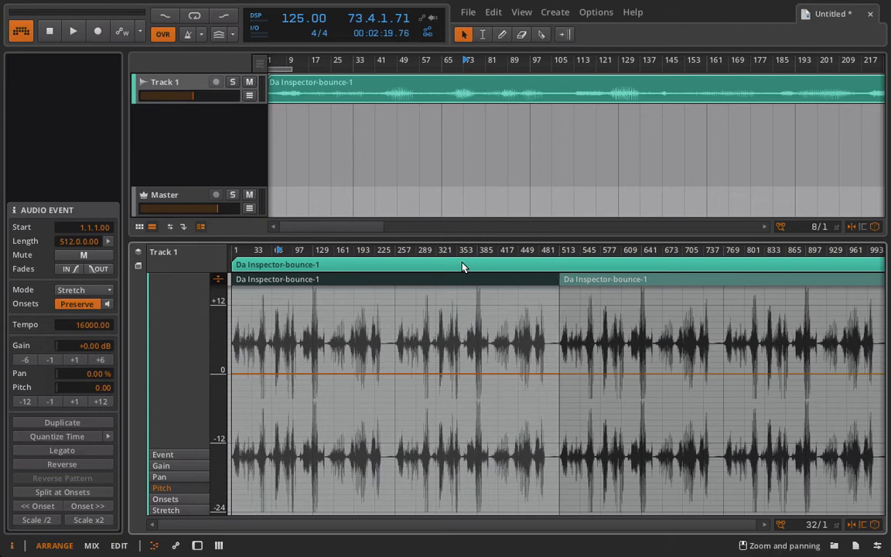
drag(501, 250, 551, 286)
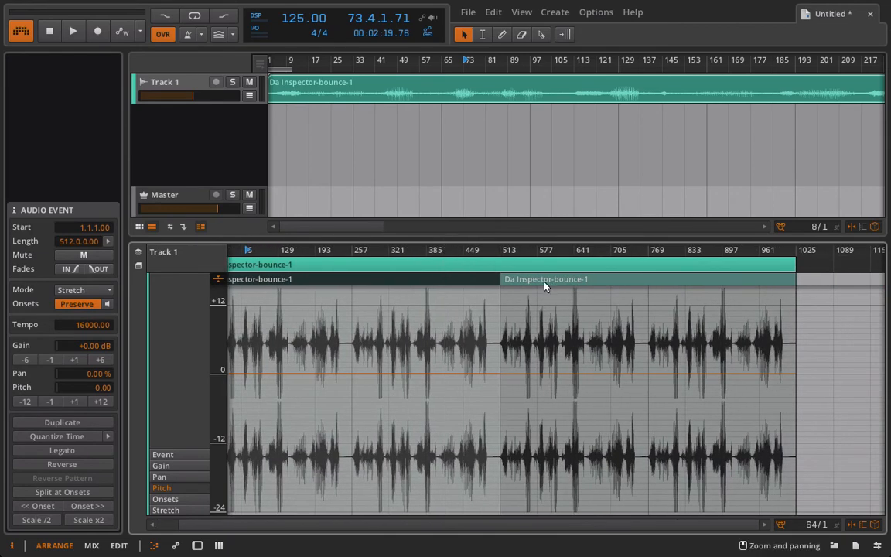
key(ctrl+a)
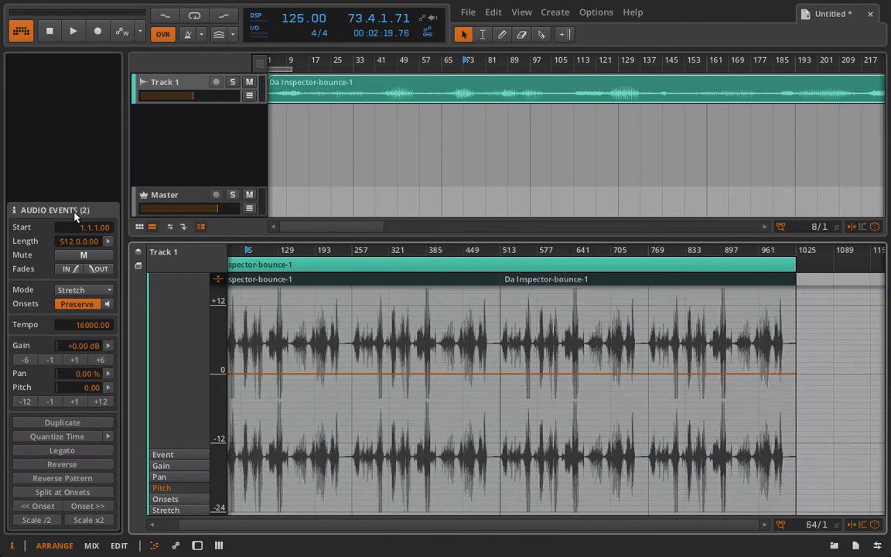
click(342, 281)
key(ctrl+a)
click(536, 280)
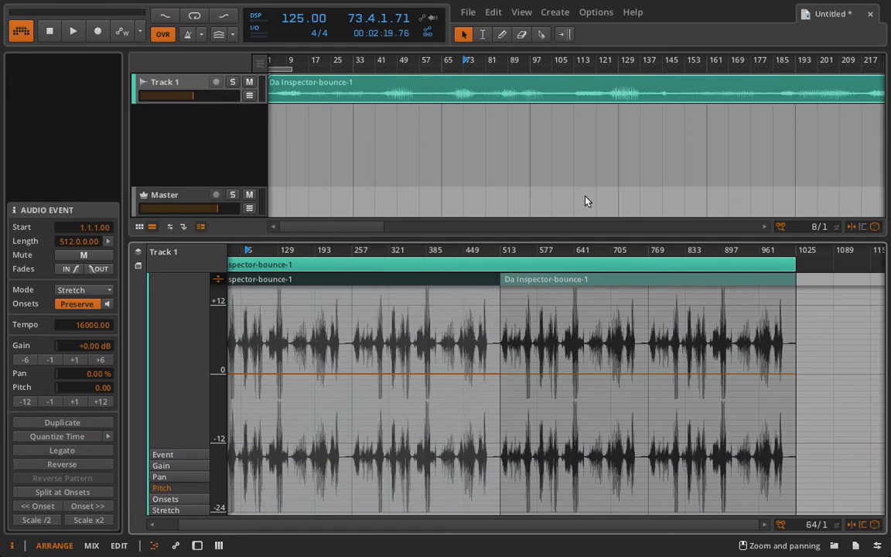
- Bounce the arranger clip holding both audio events and select the bounced clip
click(368, 95)
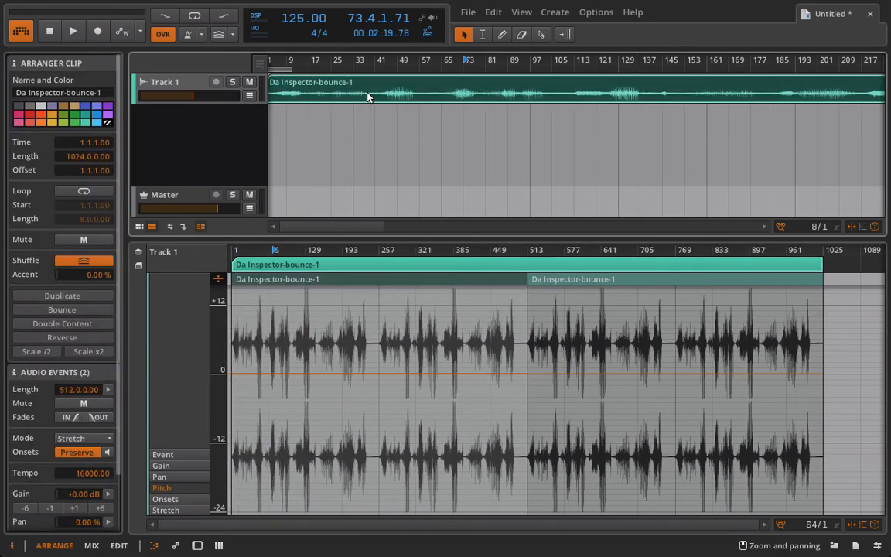
click(74, 311)
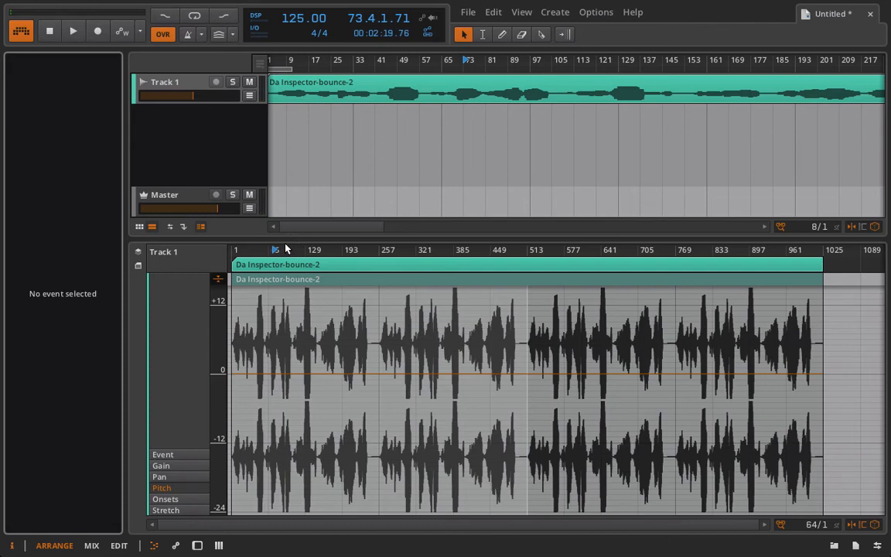
click(299, 99)
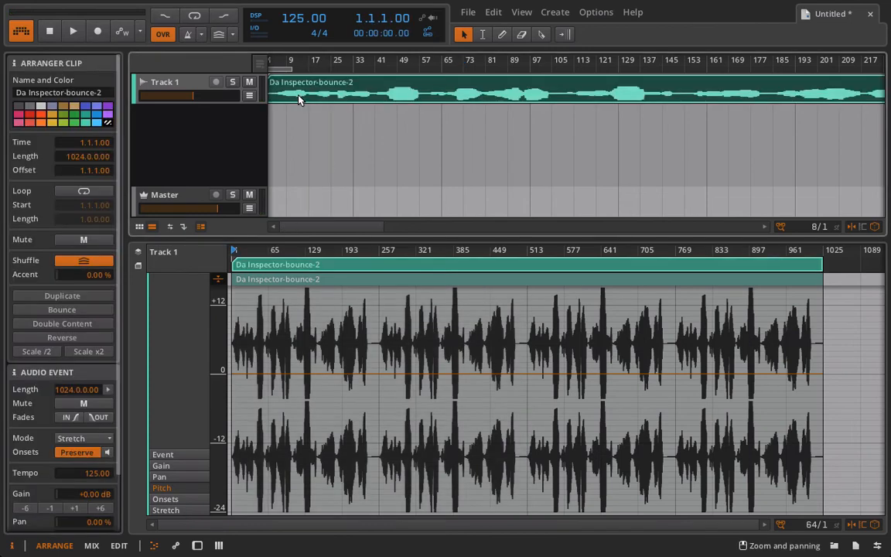
- Examine the Inspector settings of the bounced clip and of its audio event, alternating the selection between them
scroll(51, 393, down, 3)
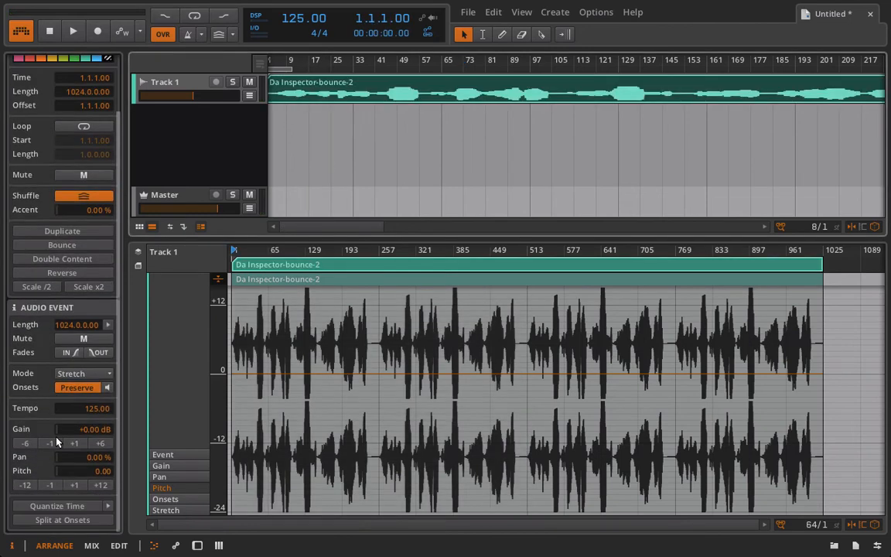
click(256, 283)
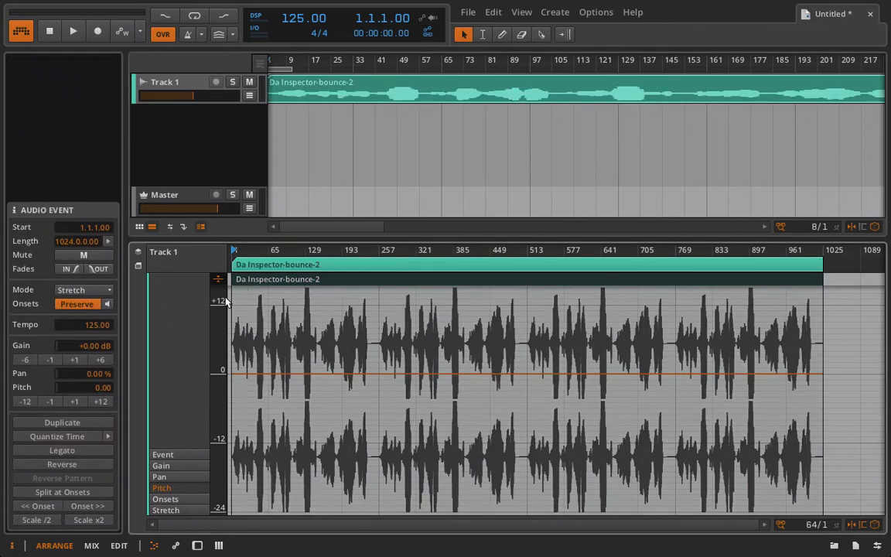
click(254, 263)
scroll(87, 375, down, 4)
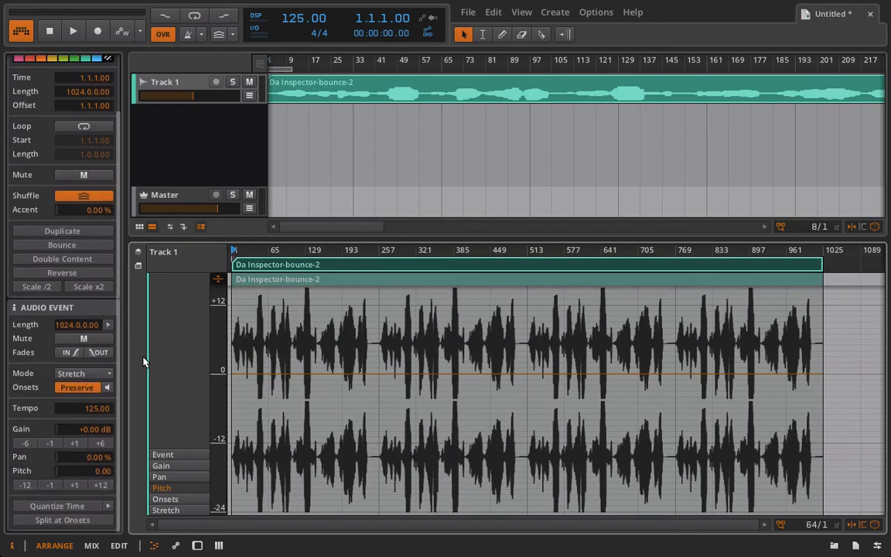
click(255, 279)
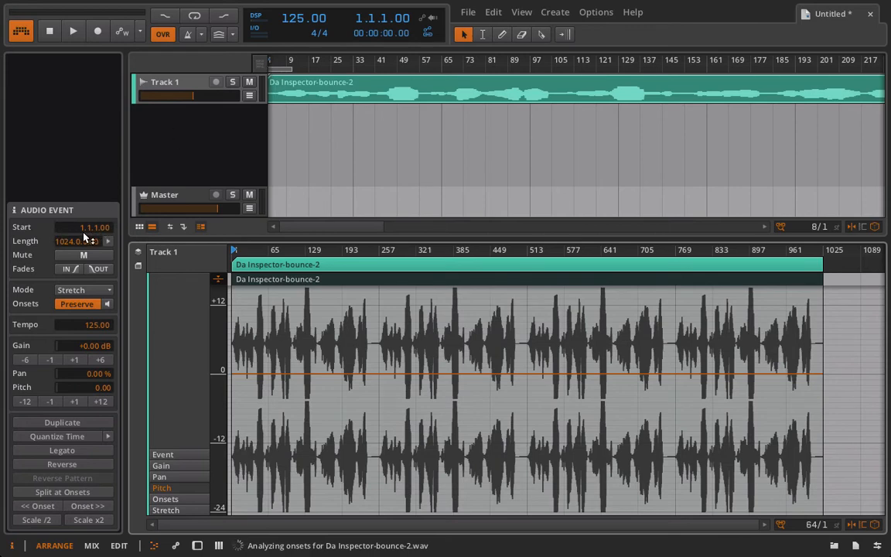
drag(83, 232, 83, 132)
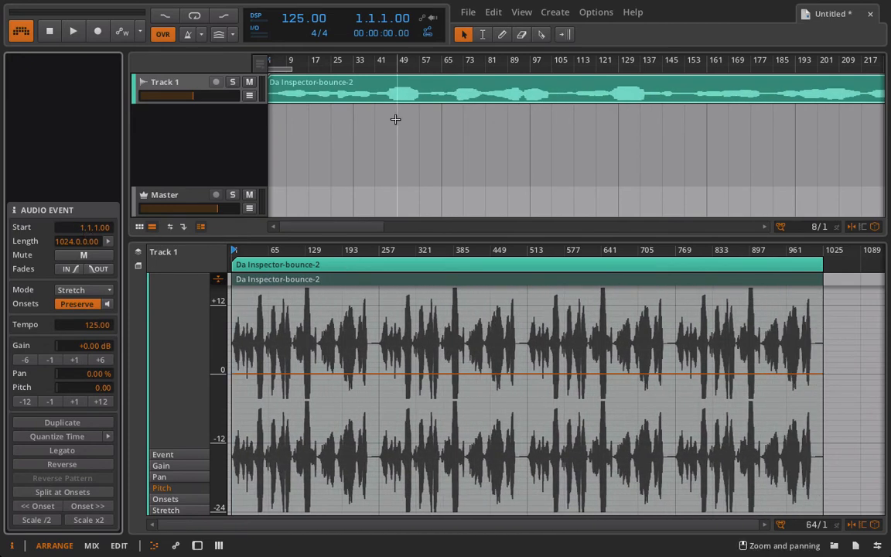
- Extend the clip to 1088 bars and inspect the audio event's start setting and length options
drag(821, 265, 859, 265)
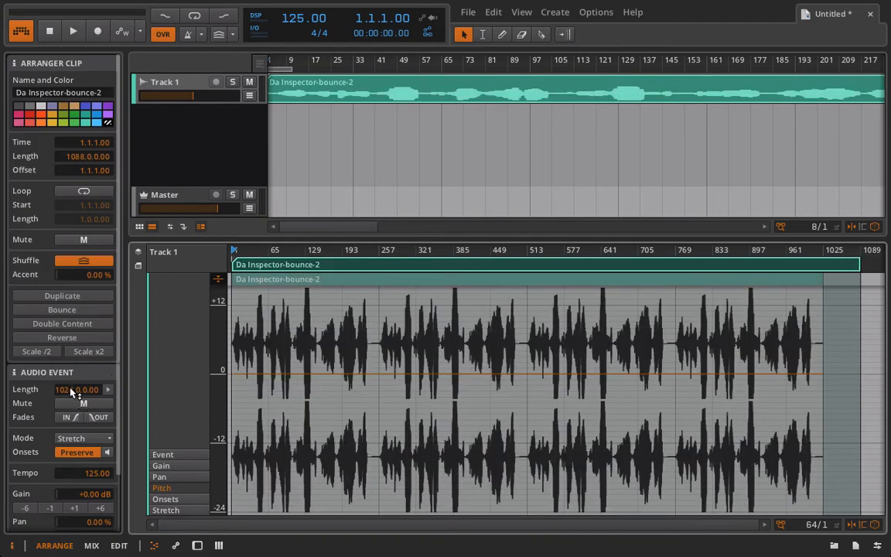
click(289, 281)
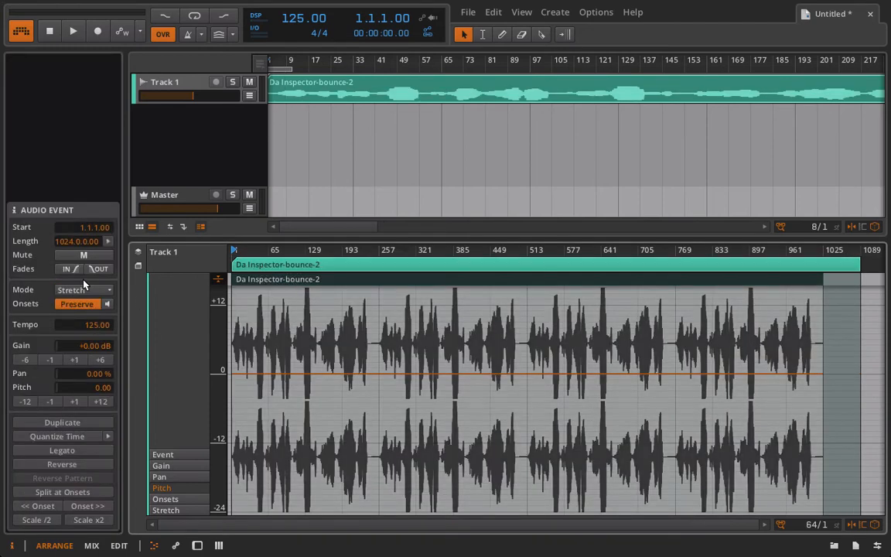
mouse_move(84, 232)
mouse_down()
mouse_move(83, 209)
mouse_move(83, 232)
mouse_up()
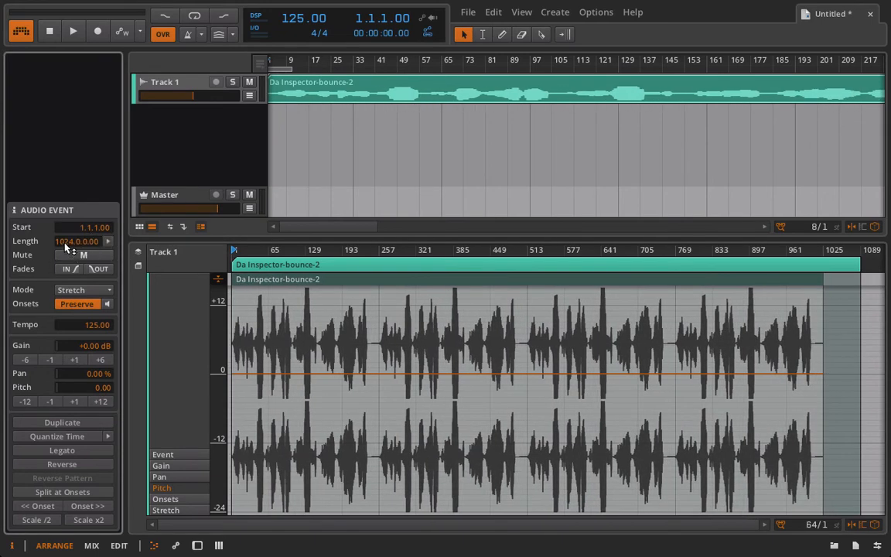
click(106, 242)
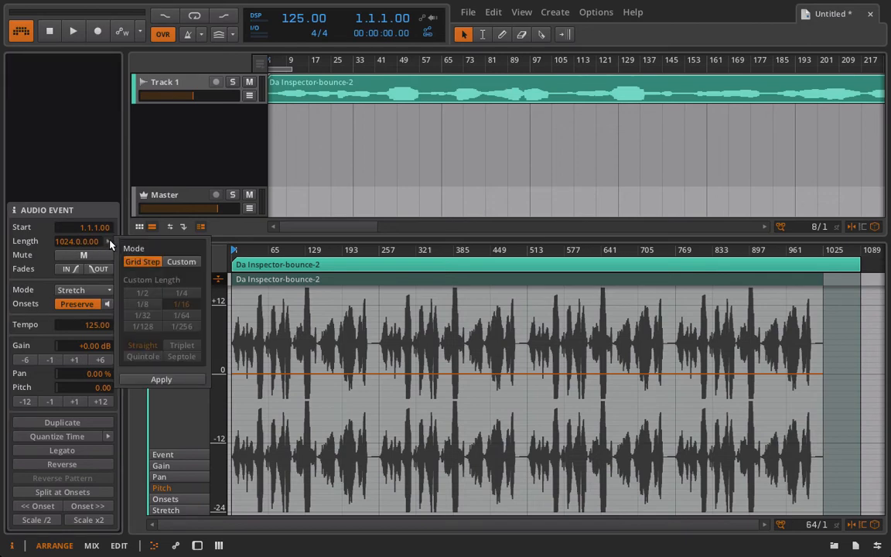
click(98, 215)
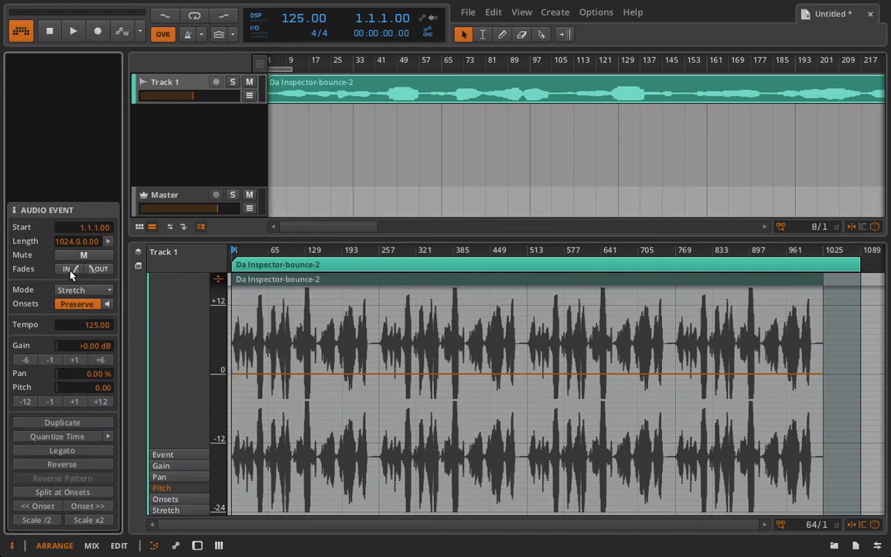
- Enable the audio event's fade-in and fade-out and shorten the clip to 1024 bars
click(93, 269)
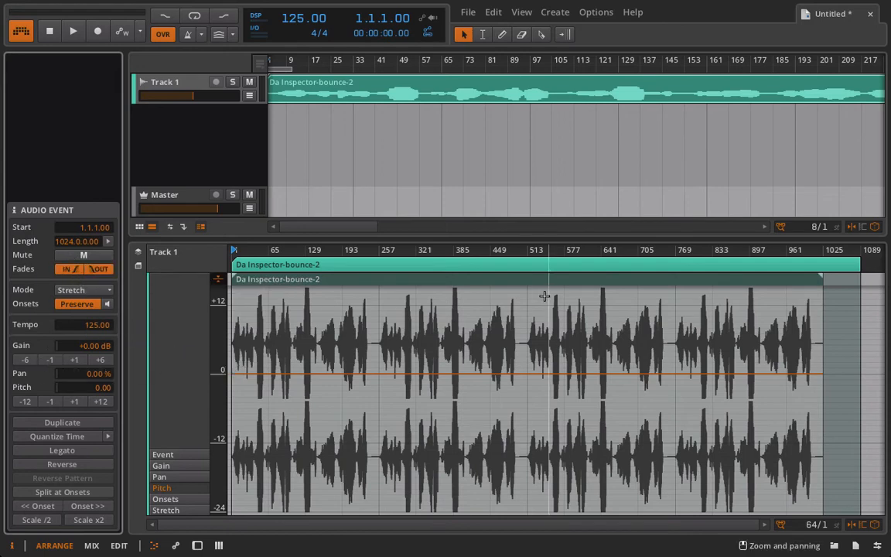
drag(859, 265, 821, 265)
click(809, 250)
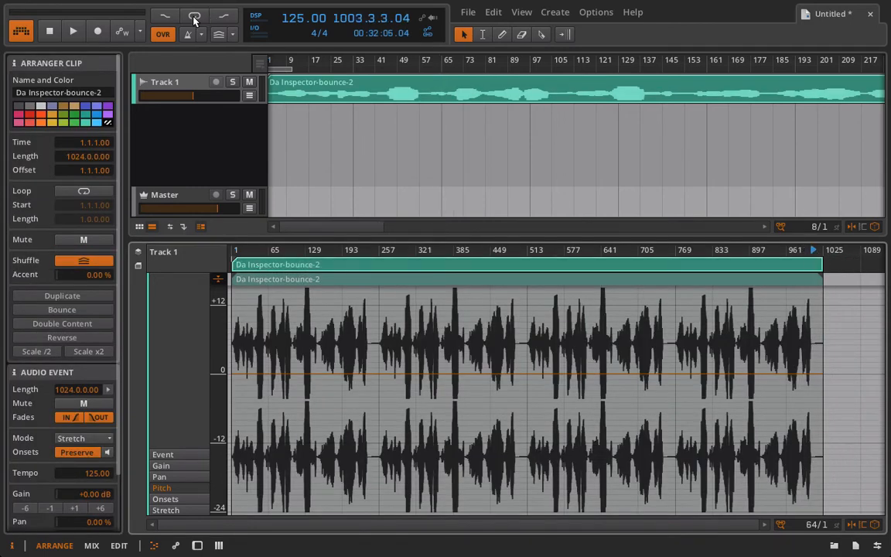
- Try looping the clip and switch its loop off again
click(99, 193)
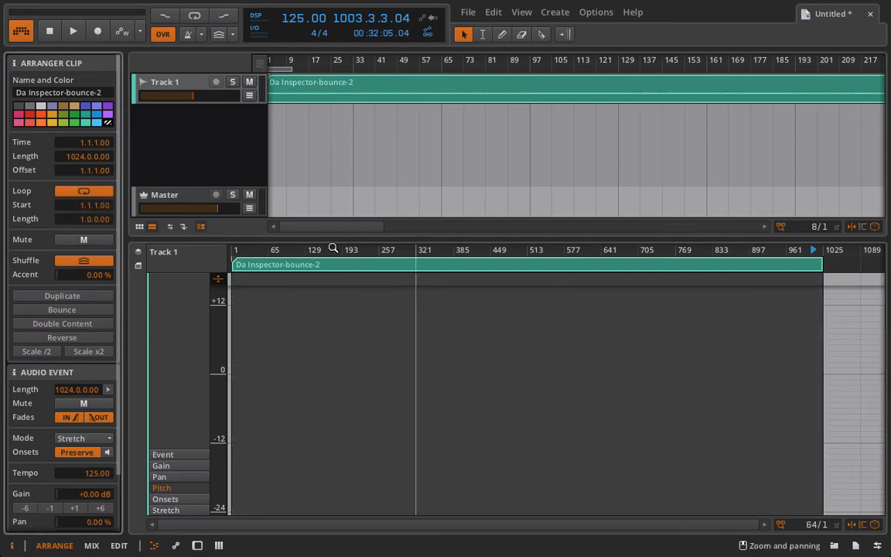
click(85, 193)
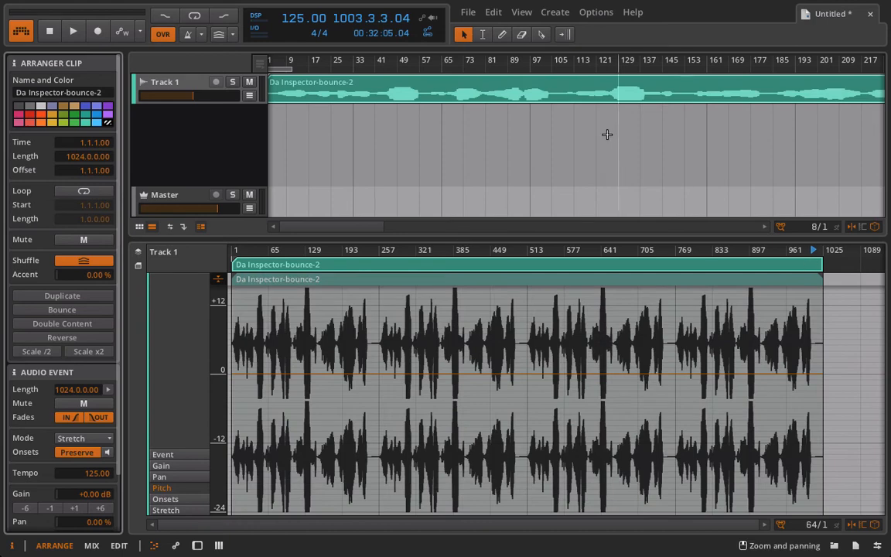
- Set the arranger loop region to span the whole clip, from bar 1 to bar 1025
drag(577, 63, 577, 13)
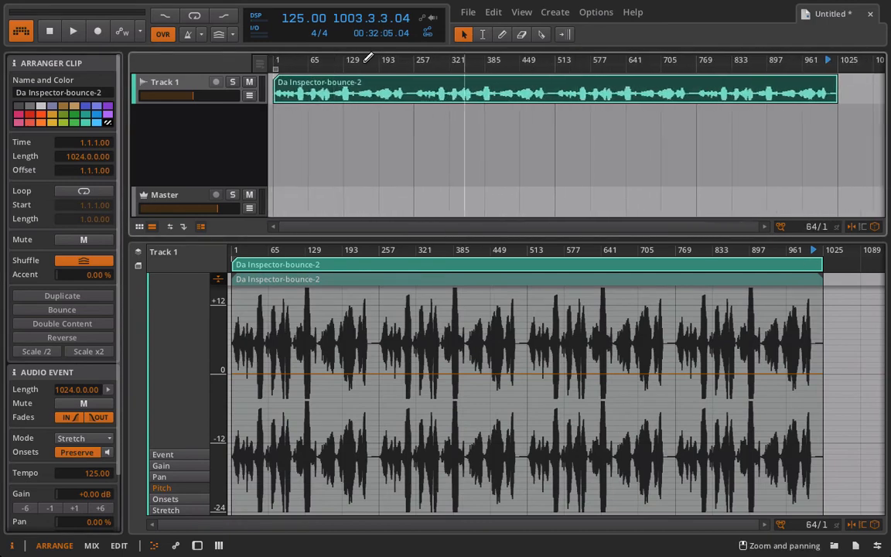
drag(281, 65, 838, 108)
- Play the end of the clip from around bar 1003 and again from around bar 1024
drag(802, 249, 809, 298)
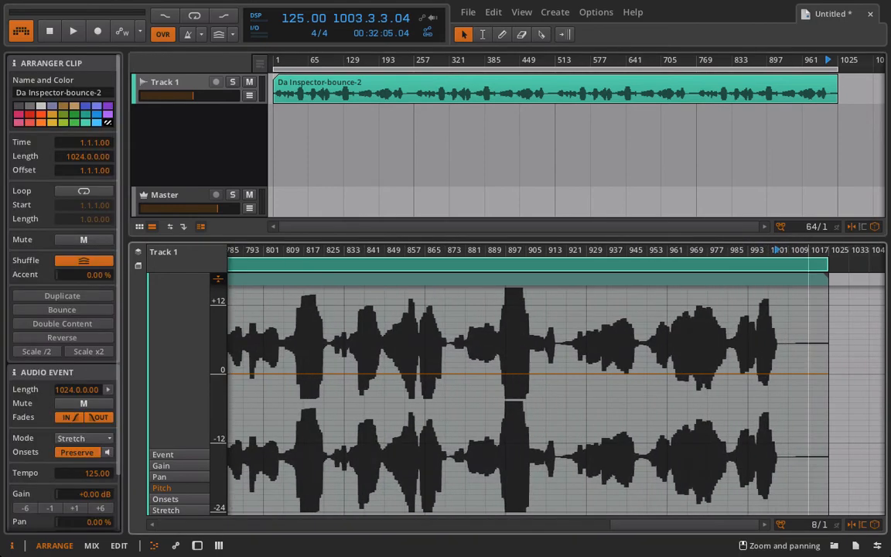
key(space)
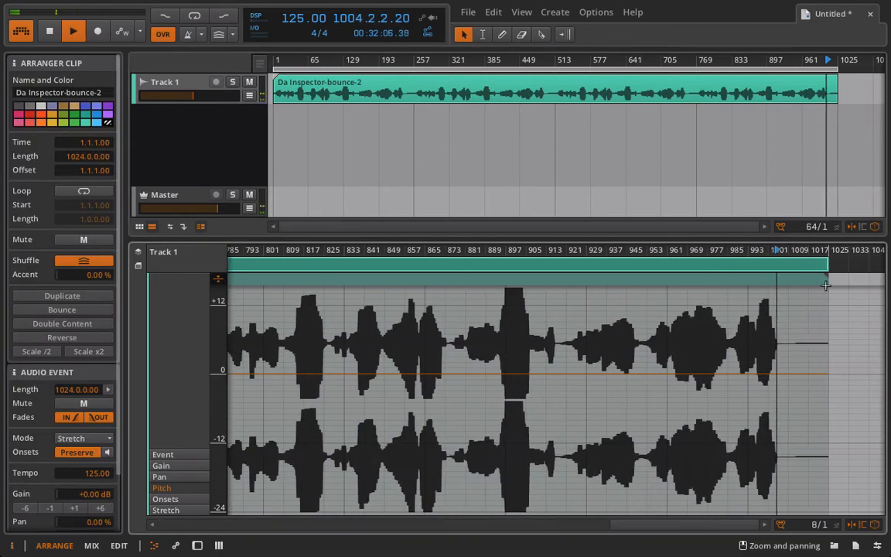
drag(820, 248, 713, 251)
key(space)
key(space)
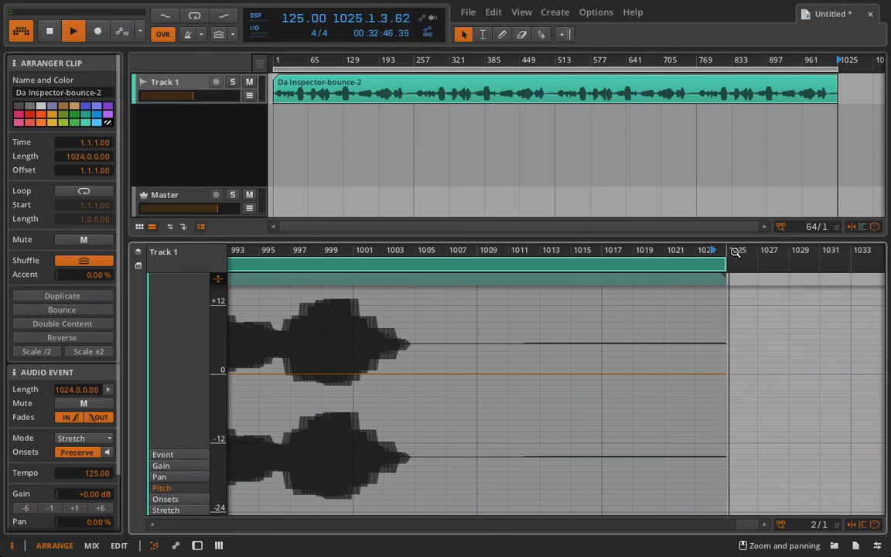
- Enable the arrangement loop during playback, stop, and bring the end of the full clip into view
click(194, 16)
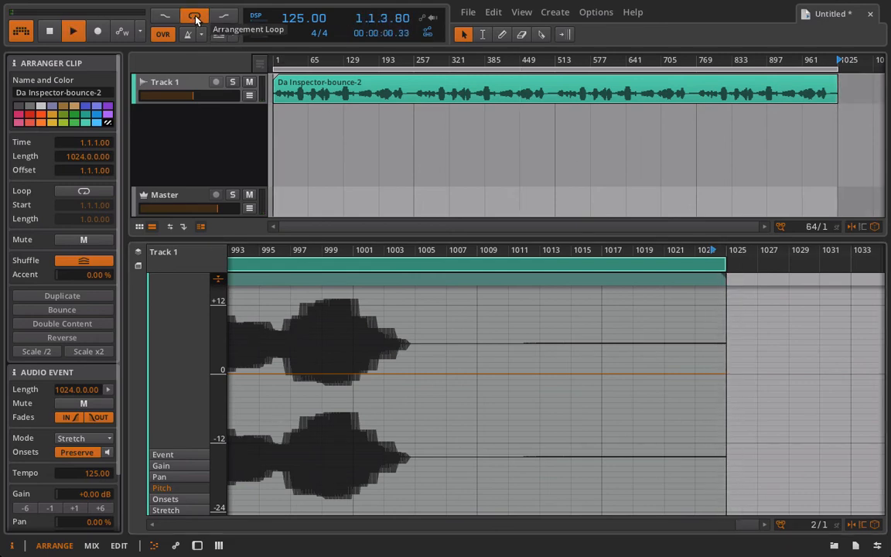
key(space)
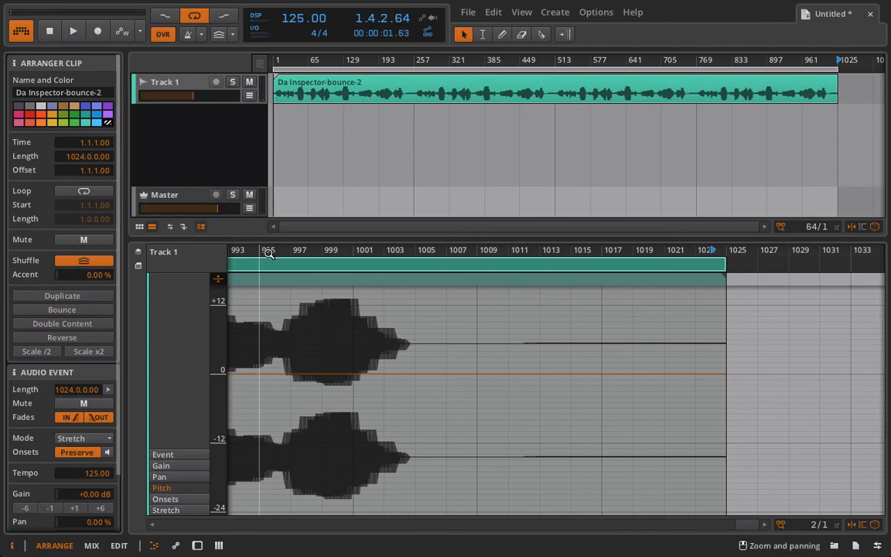
drag(263, 252, 731, 249)
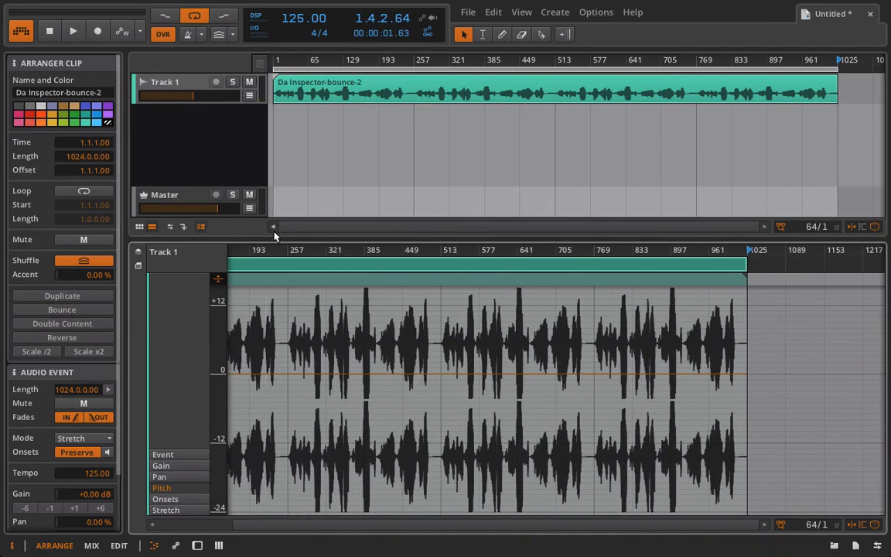
- Show the Event expression in the detail editor and select the Da Inspector-bounce-2 audio event
click(162, 455)
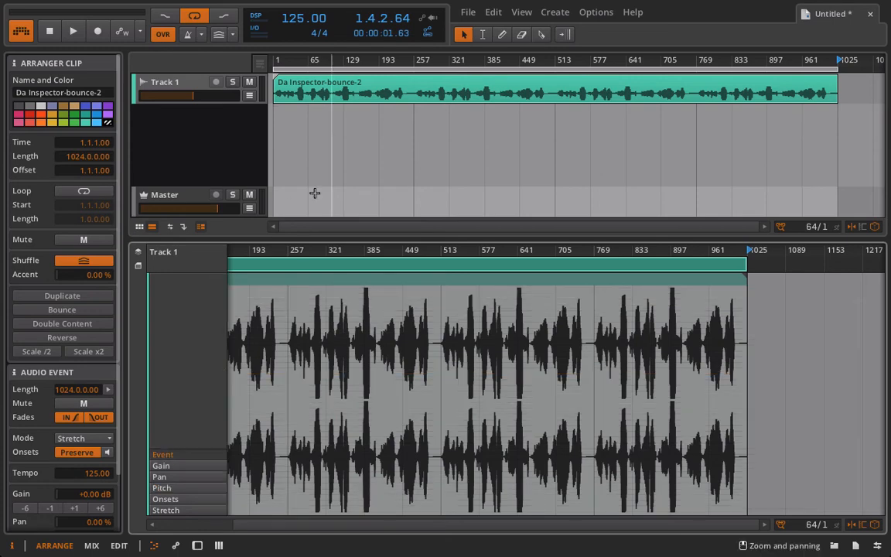
click(267, 266)
drag(251, 249, 405, 248)
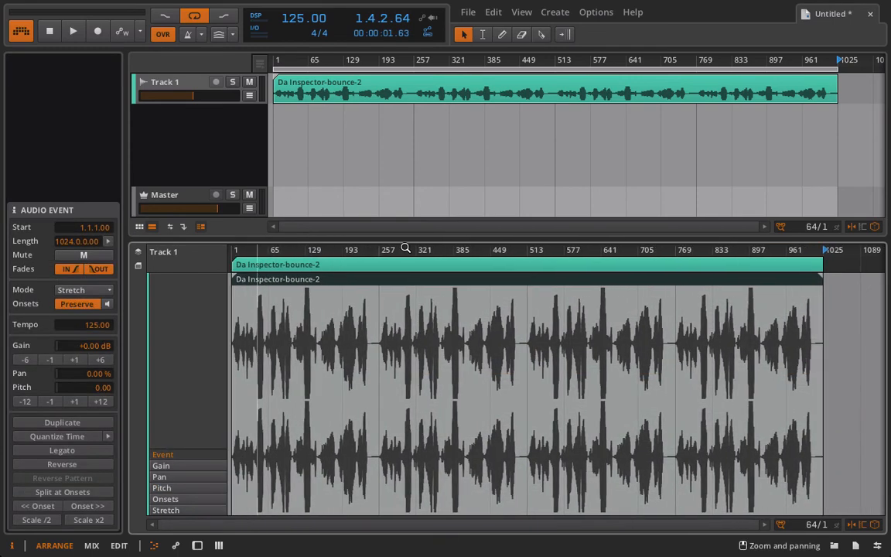
- Turn off onset preservation for the audio event and set its playback mode to Repitch
click(60, 307)
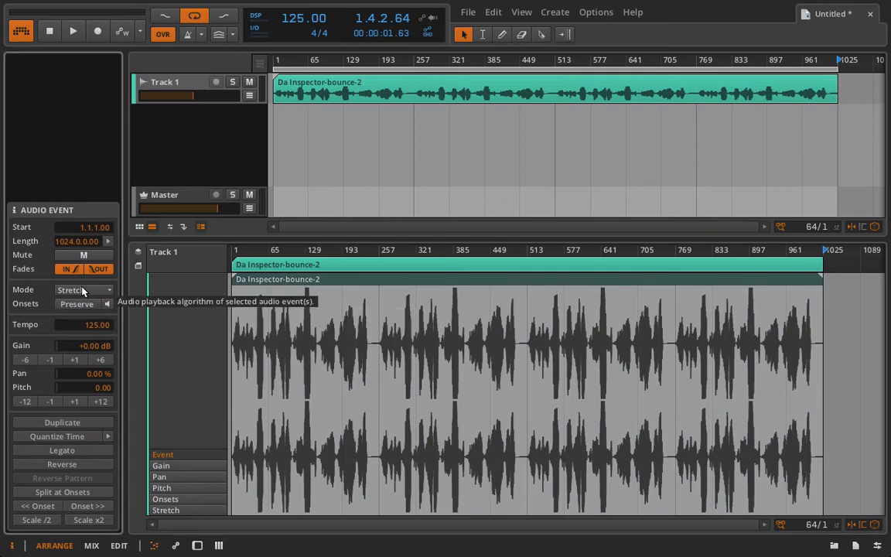
click(84, 291)
click(83, 313)
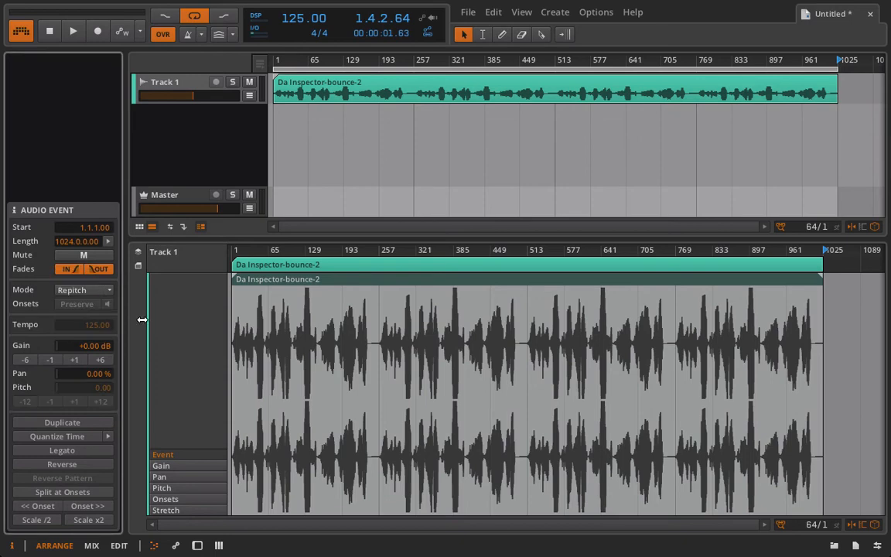
- Play the audio event from bar 1 in Repitch mode and raise its tempo to 180
click(234, 252)
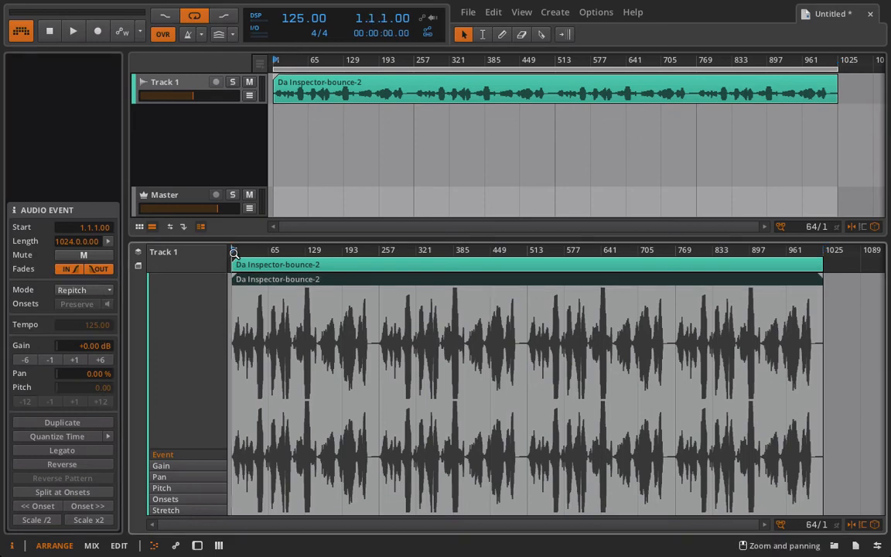
key(space)
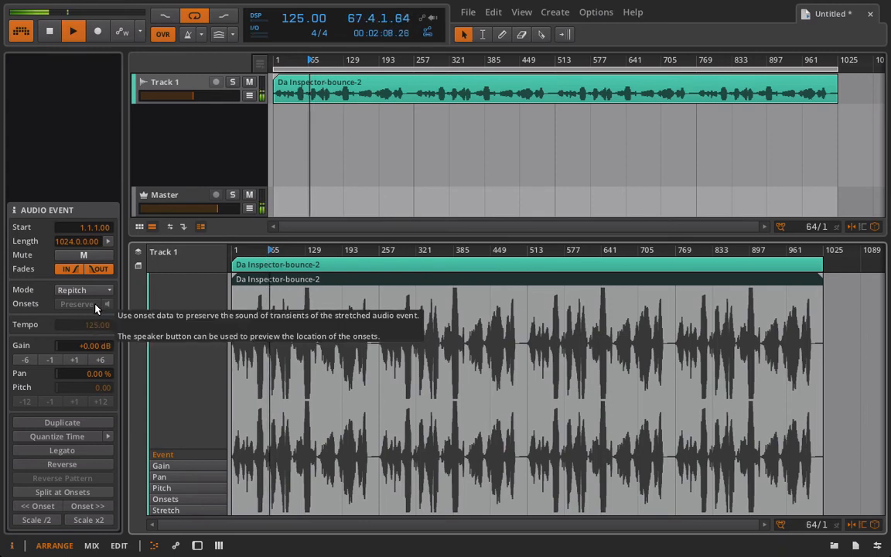
drag(91, 325, 91, 259)
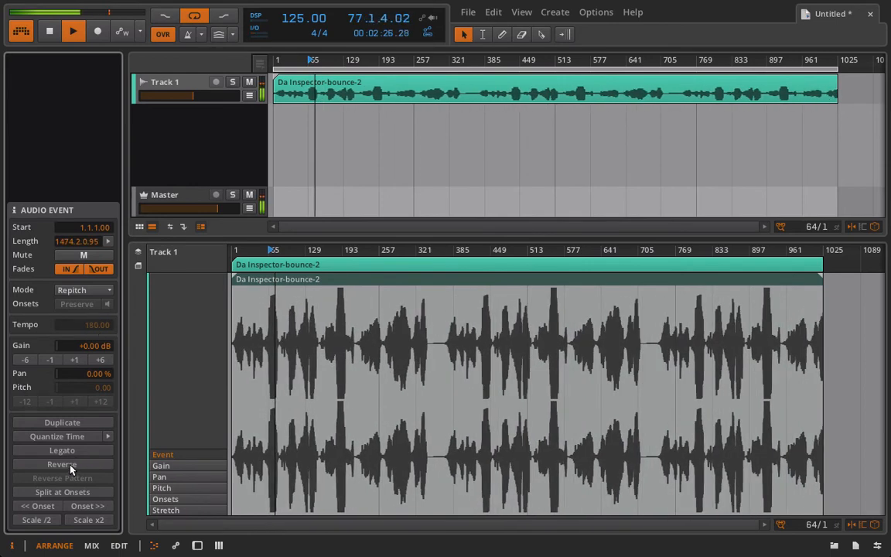
- Reverse the audio event during playback, and stop playback with the Da Inspector-bounce-2 clip selected
click(70, 469)
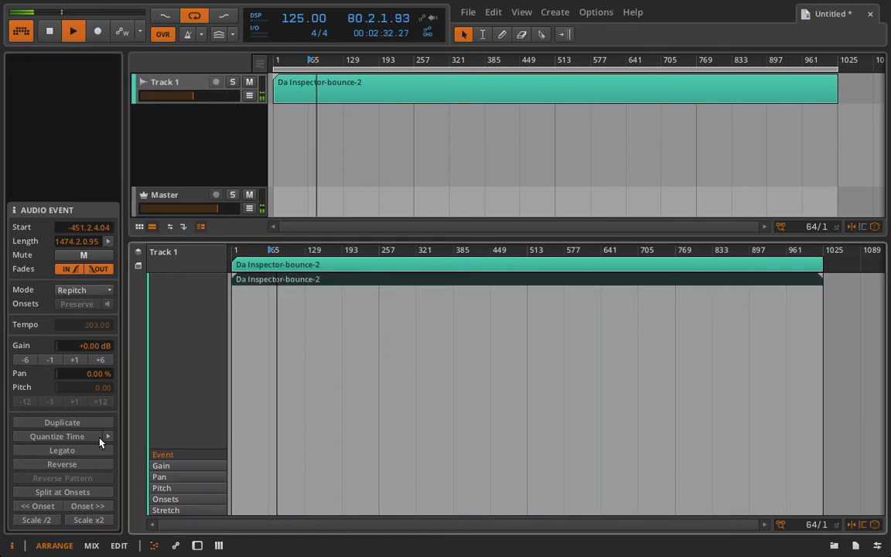
click(77, 464)
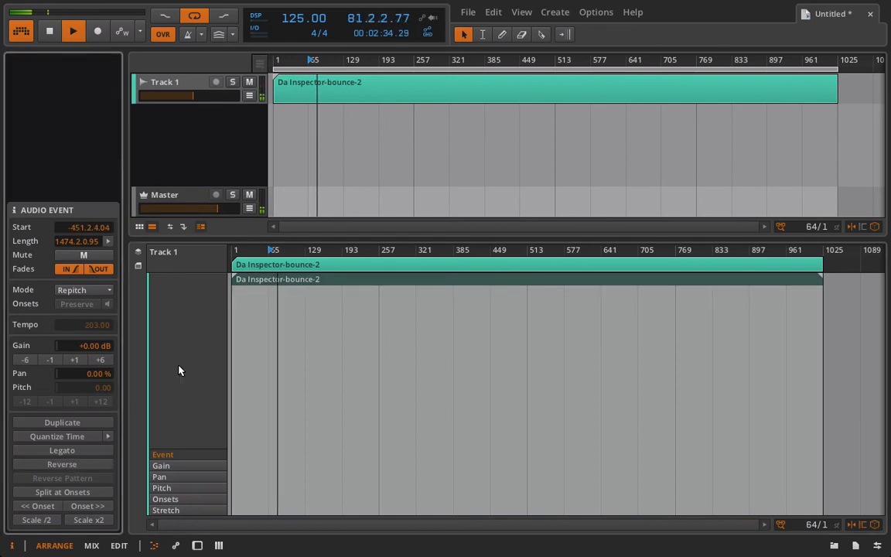
click(298, 263)
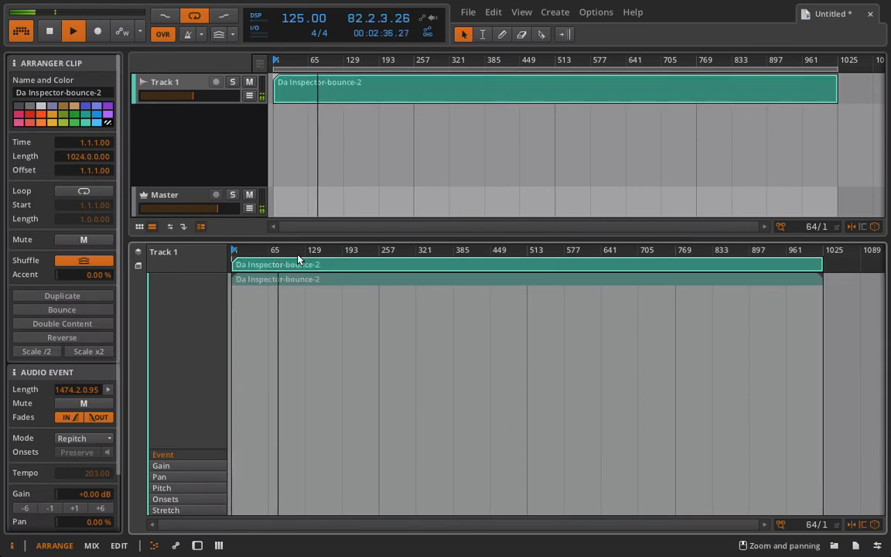
mouse_move(293, 250)
mouse_down()
mouse_move(292, 282)
mouse_move(285, 250)
mouse_up()
key(space)
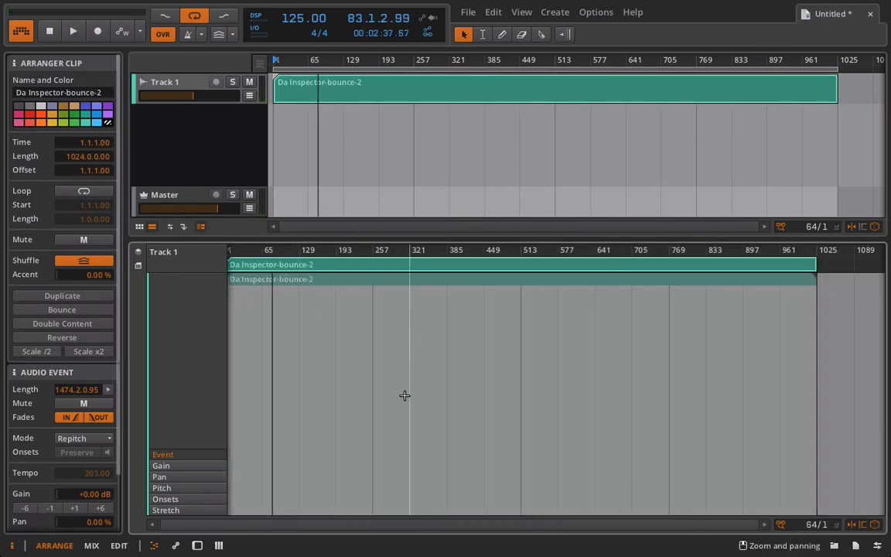
scroll(347, 407, left, 1)
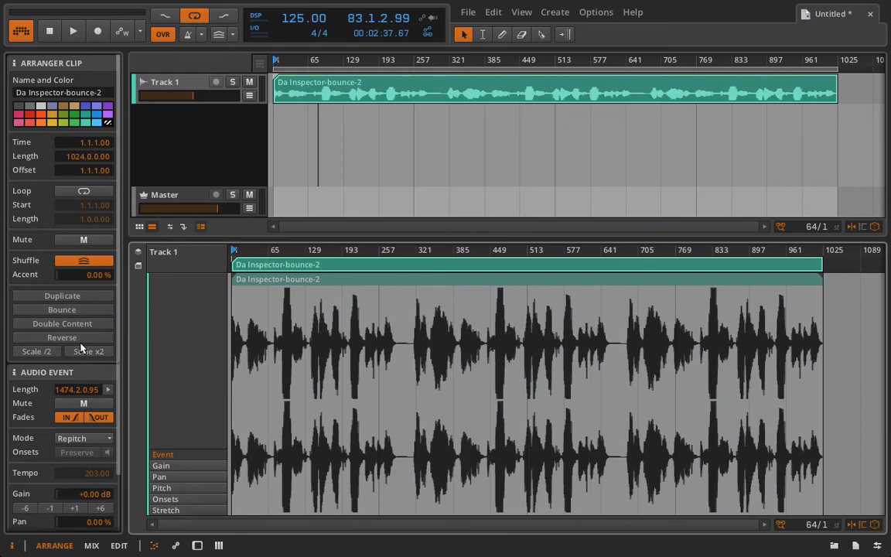
- Select the audio event, set its tempo to 198 and lower its gain to -8 dB
scroll(83, 440, down, 2)
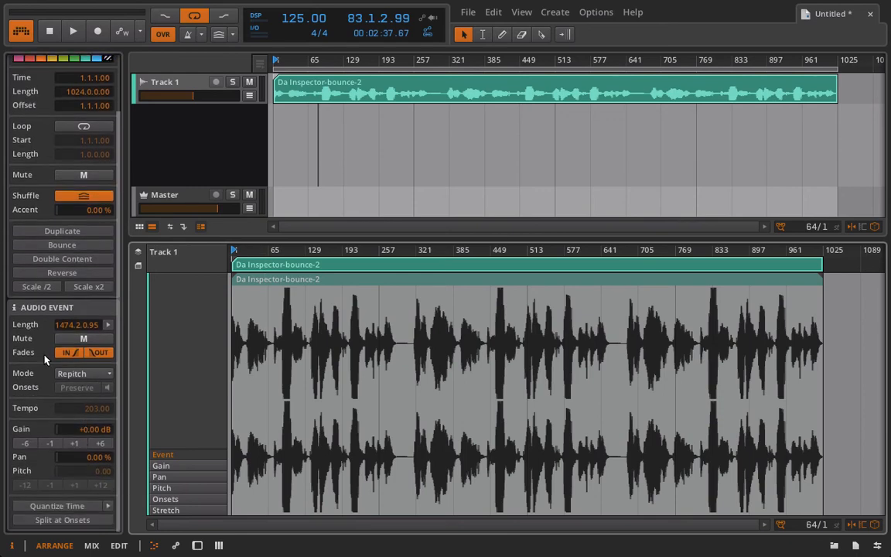
click(243, 278)
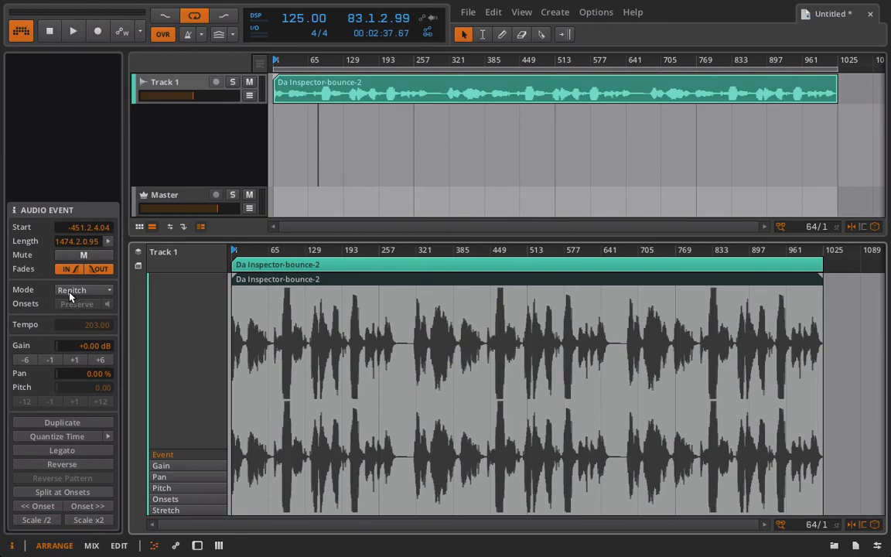
drag(83, 328, 84, 345)
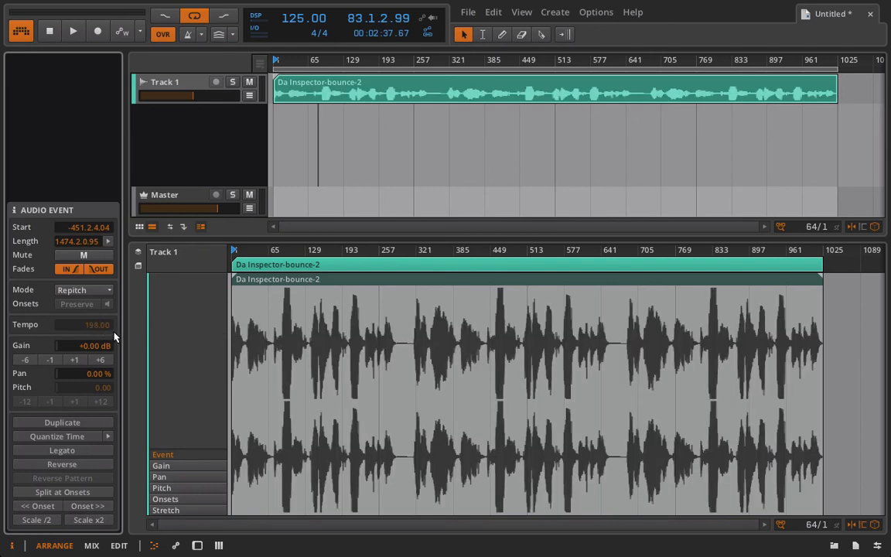
click(50, 360)
click(50, 360)
click(49, 360)
click(50, 360)
click(49, 360)
click(50, 359)
click(49, 359)
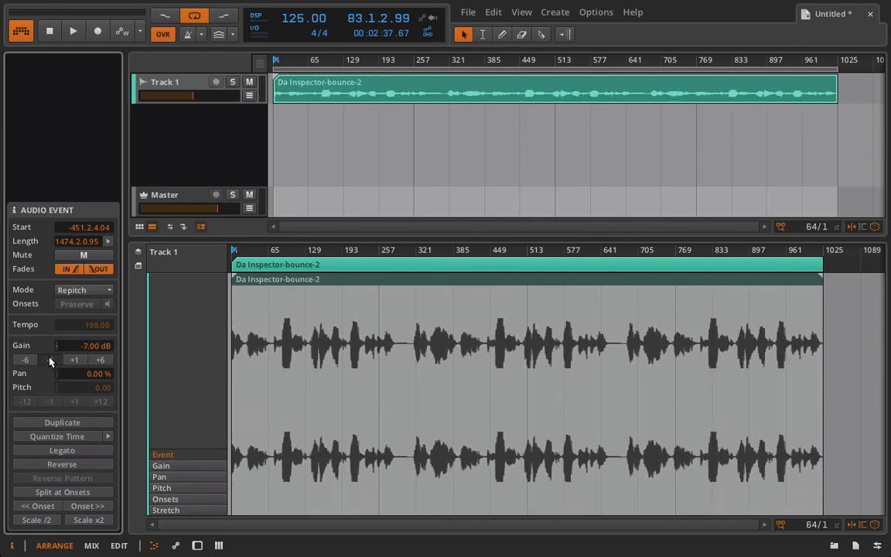
click(49, 360)
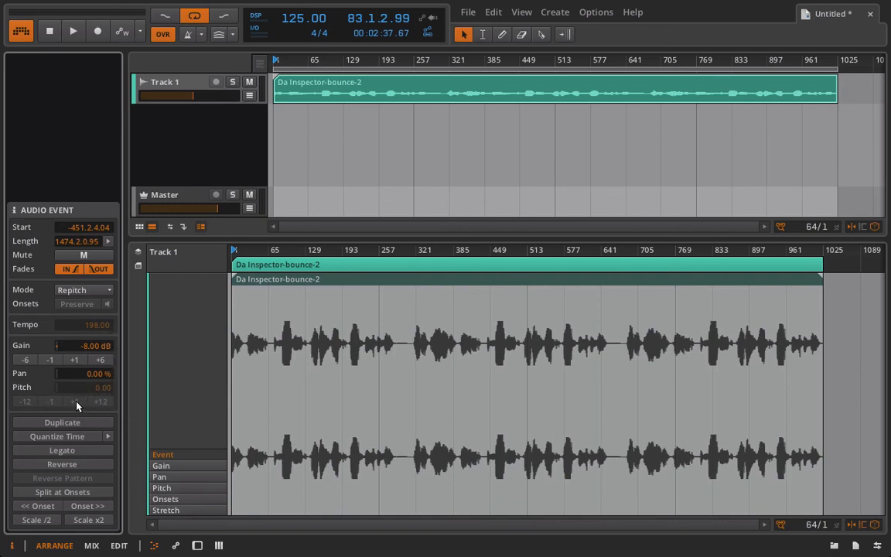
- Play the audio event in Repitch mode while raising its pitch to 24 semitones and returning it to 0
key(space)
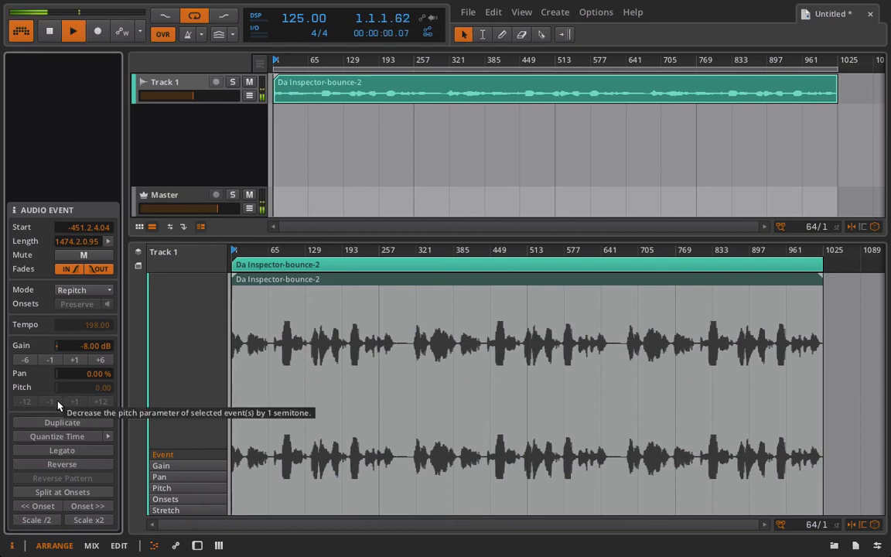
click(99, 402)
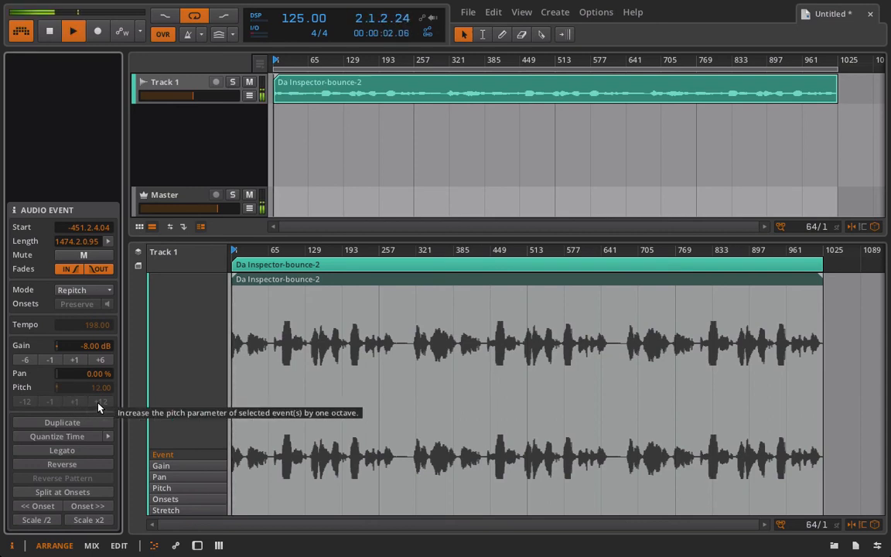
click(98, 403)
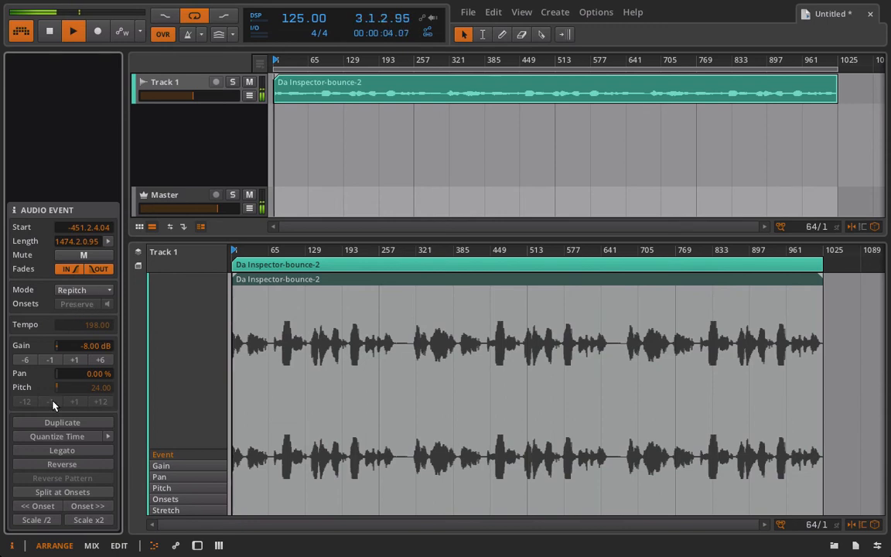
click(28, 403)
click(29, 403)
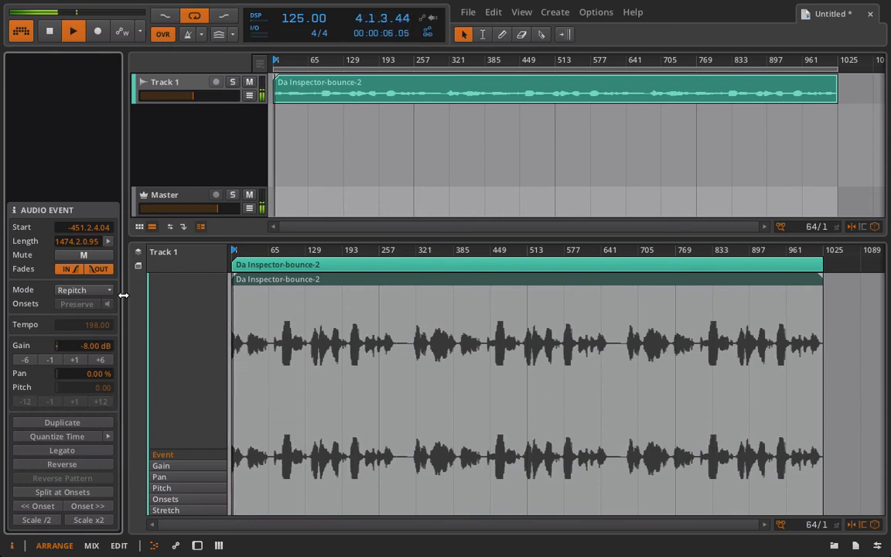
- Set the audio event's playback mode to Stretch and raise its pitch to 24 semitones
click(85, 290)
click(80, 267)
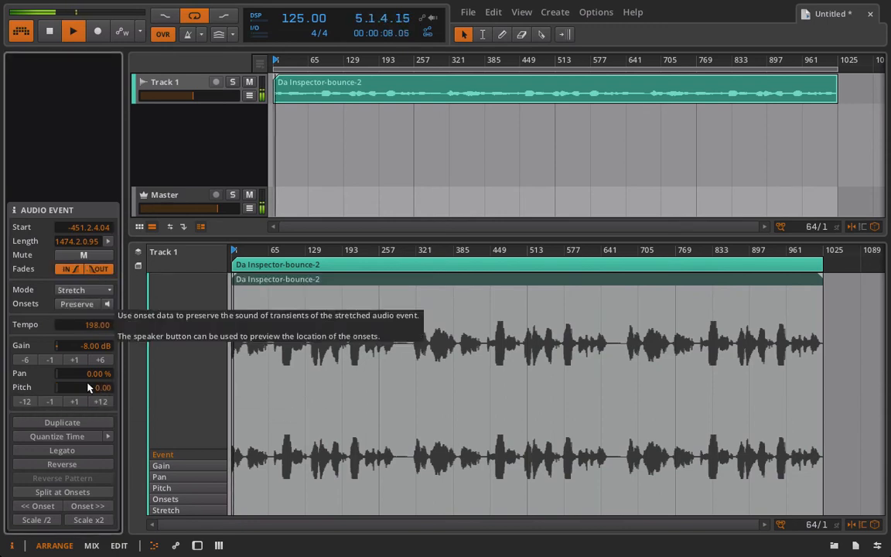
click(100, 402)
click(100, 402)
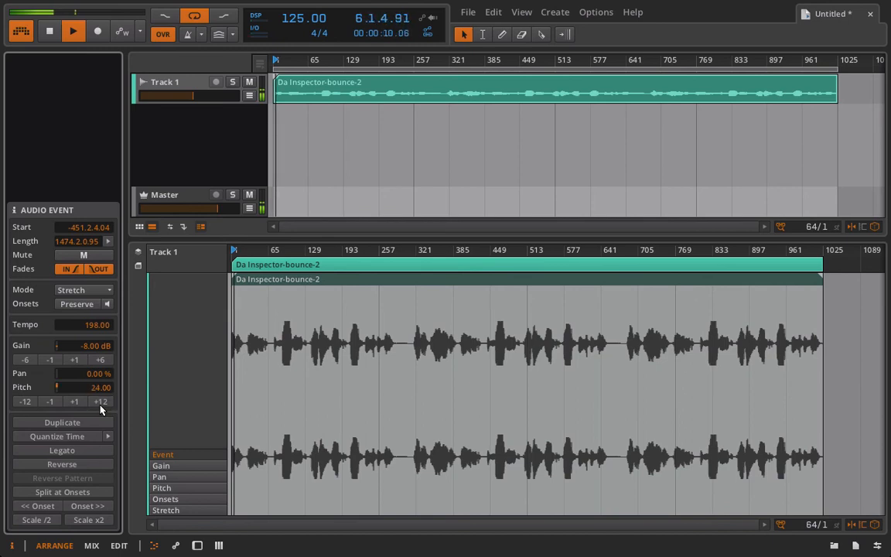
- Lower the event's pitch octave by octave to -24 semitones, return it to 0 and stop playback
click(20, 405)
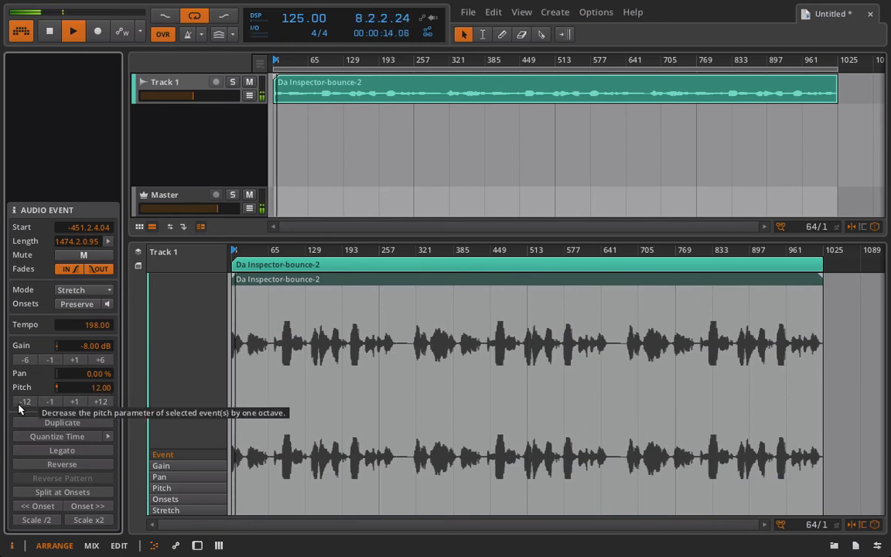
click(20, 404)
click(19, 404)
click(19, 405)
click(99, 402)
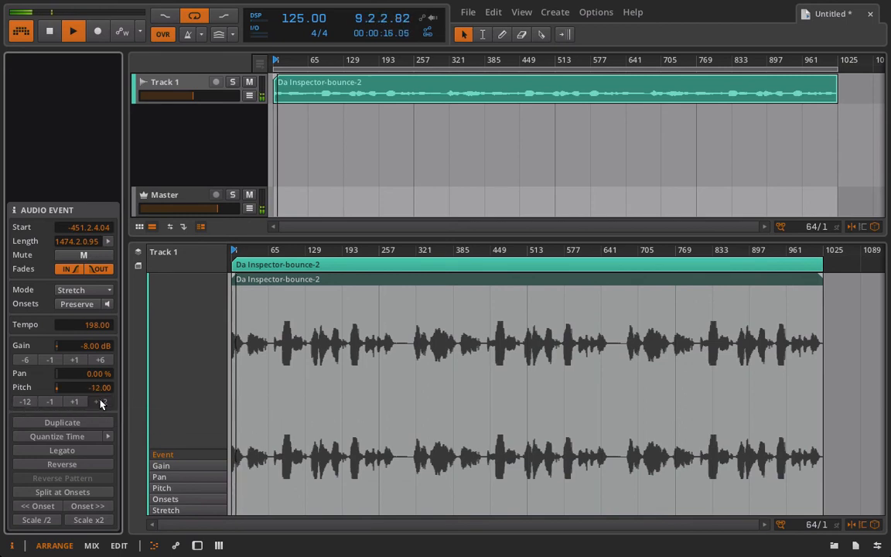
click(100, 403)
key(space)
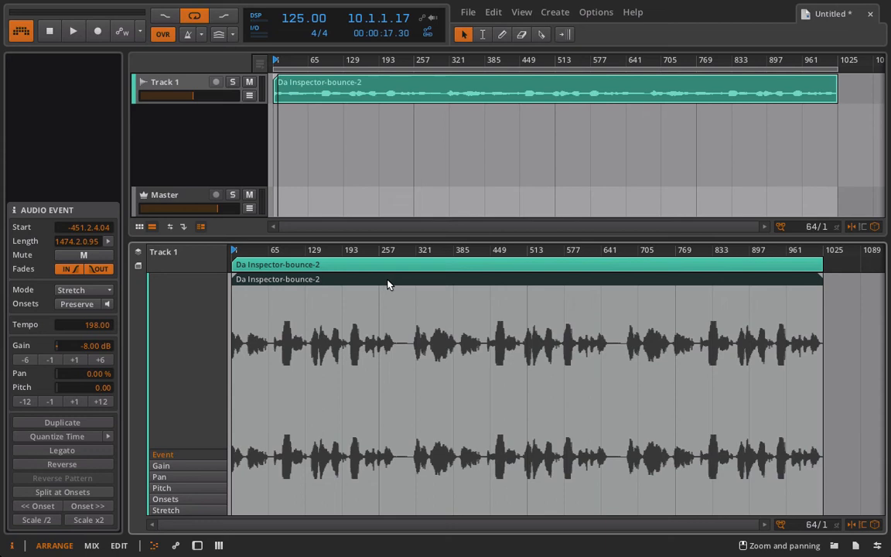
- Shorten the audio event to 256 bars and place a duplicate of it at bar 321
drag(820, 274, 373, 338)
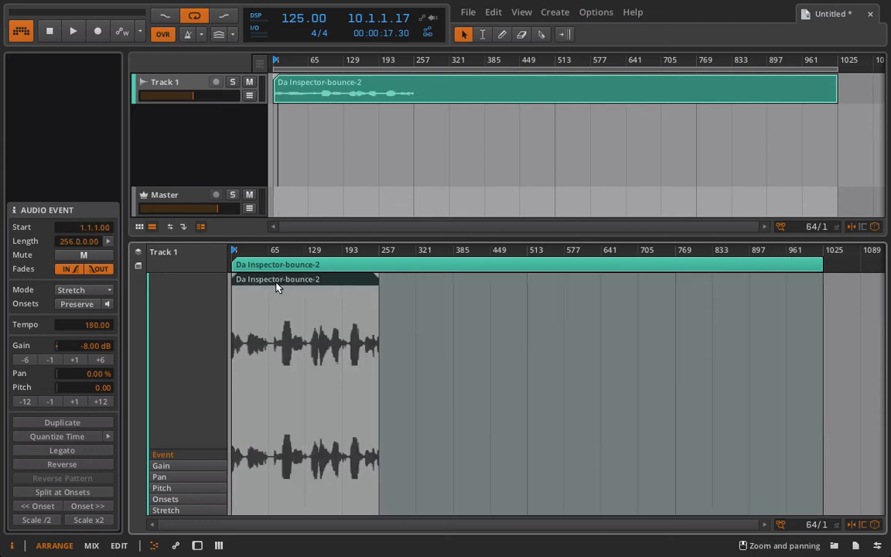
click(78, 426)
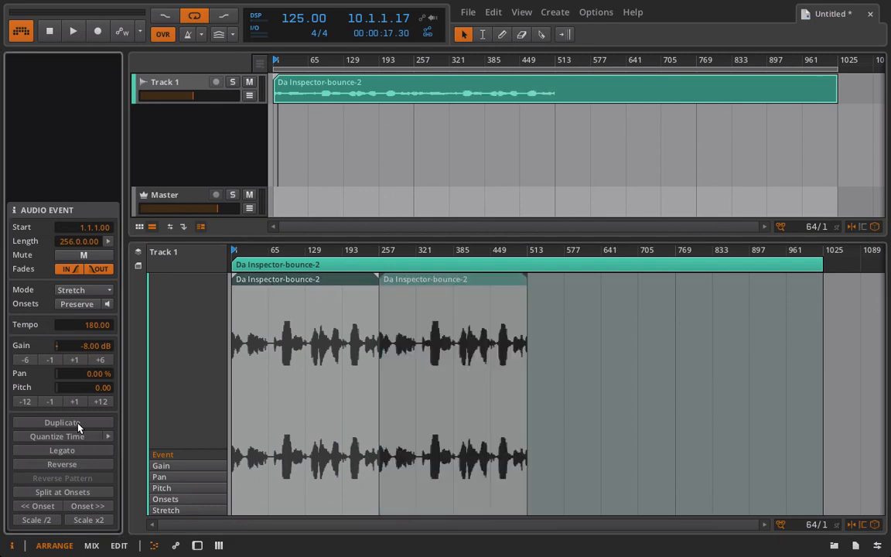
drag(407, 278, 449, 272)
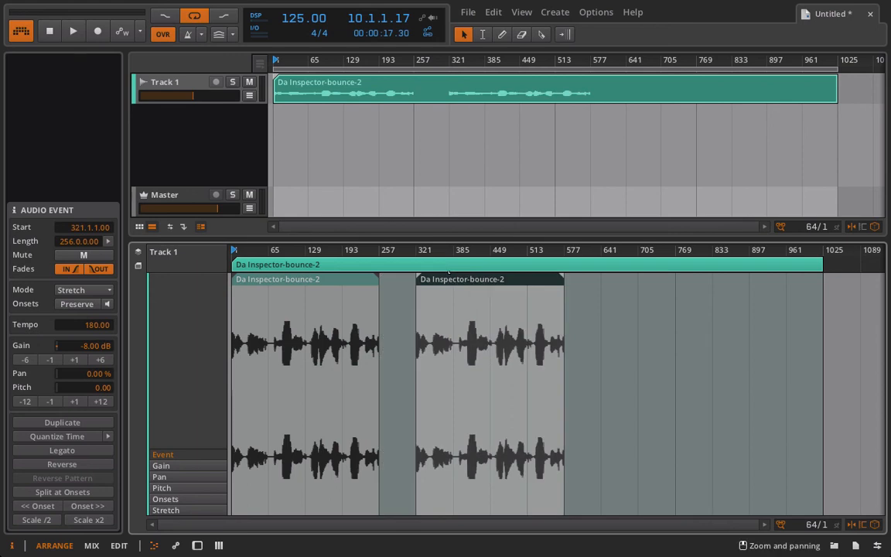
- Select both audio events and apply Legato to close the gap between them
click(358, 283)
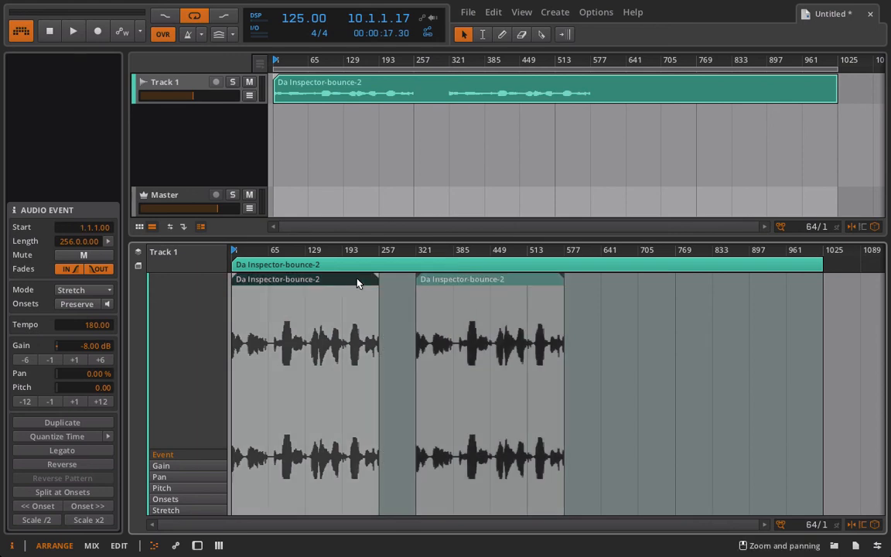
shift+click(461, 280)
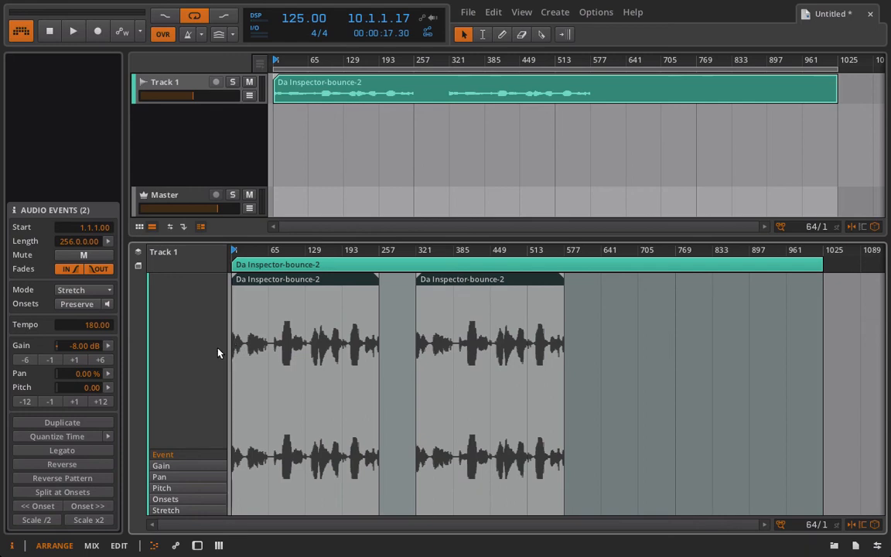
click(77, 450)
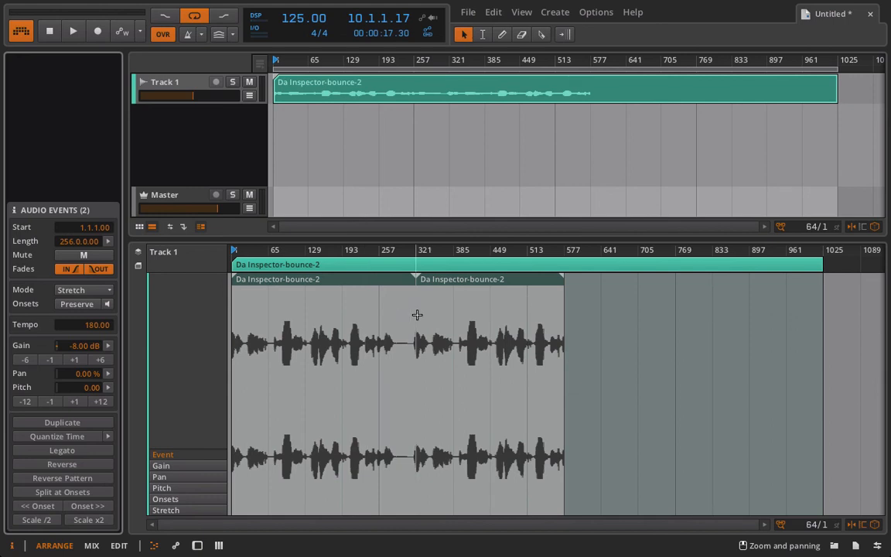
- Reverse both audio events together, and reverse the first one once more on its own
click(70, 465)
click(337, 288)
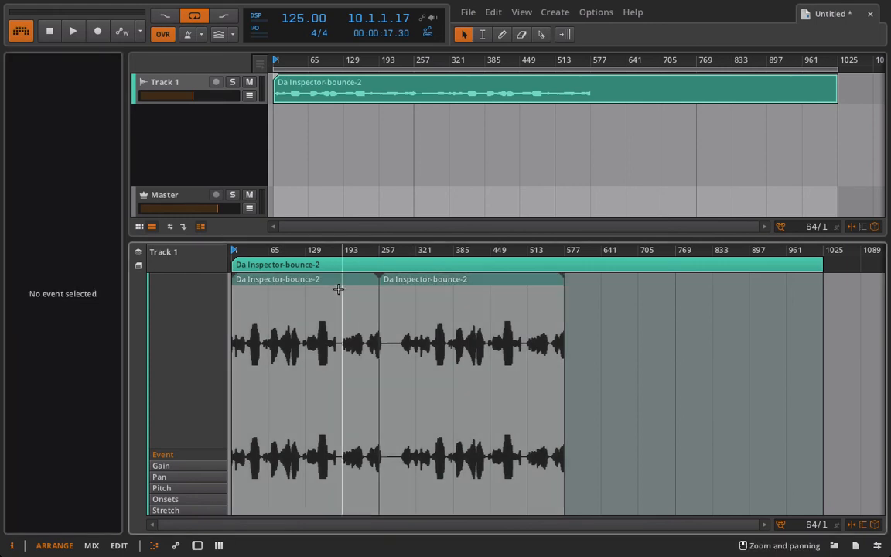
click(335, 268)
click(334, 276)
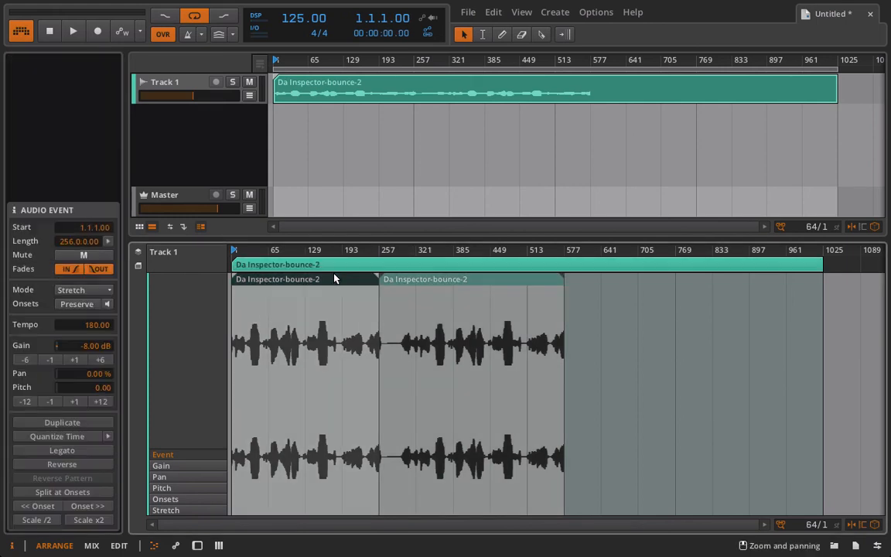
click(81, 465)
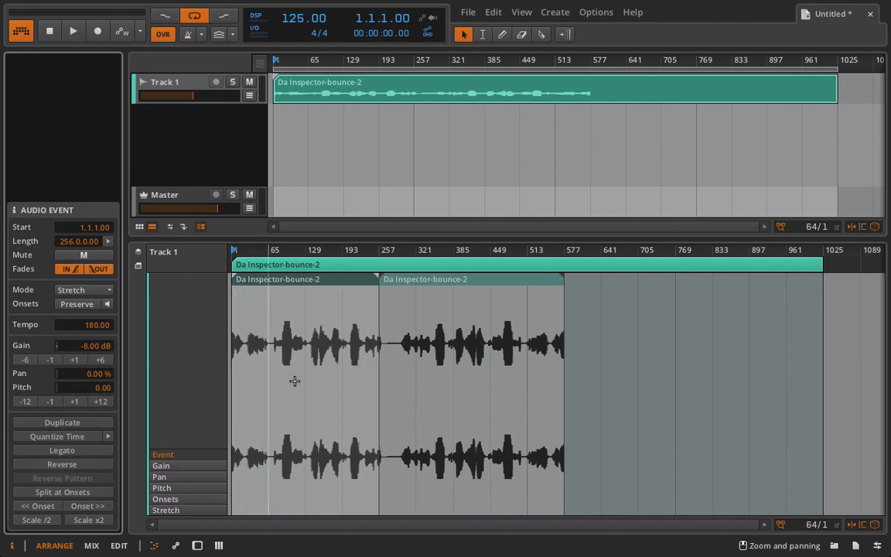
- Duplicate the second audio event and trim the copy to about 65 bars, starting where the original ends
click(410, 280)
key(ctrl+d)
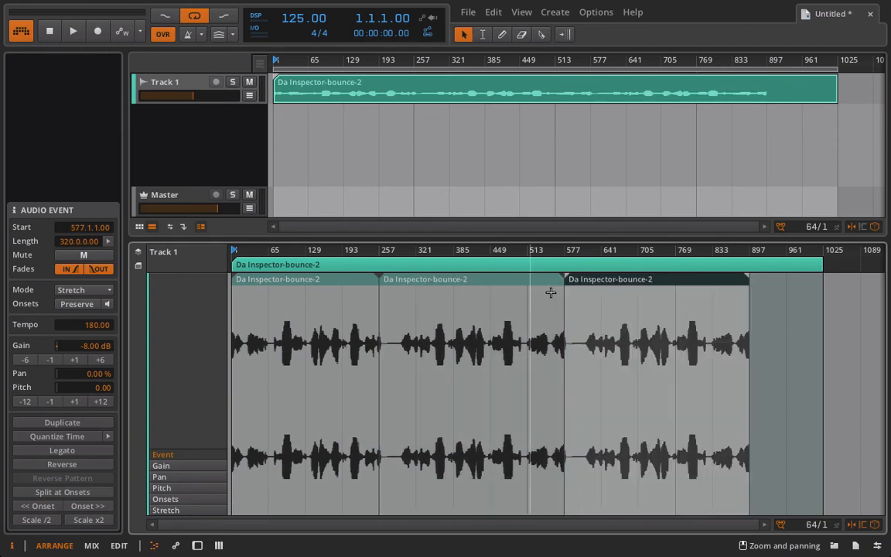
drag(747, 275, 638, 278)
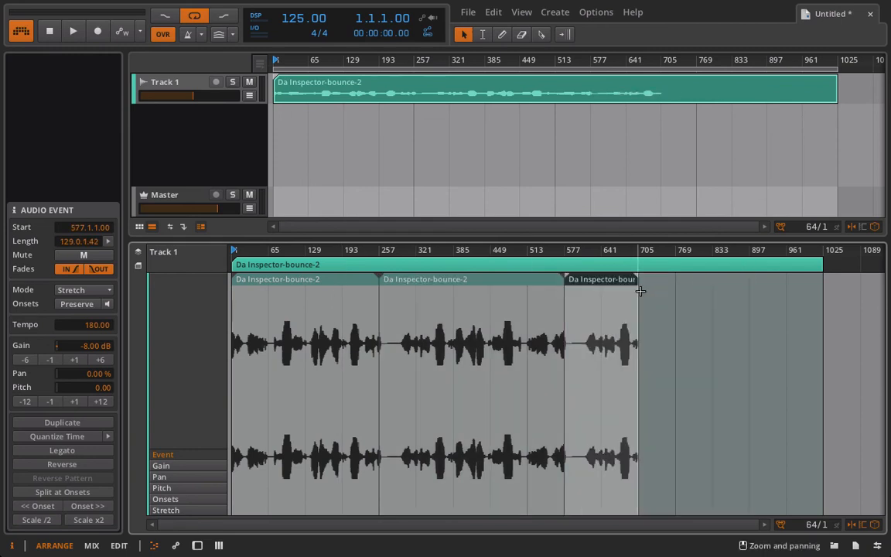
mouse_move(568, 277)
mouse_down()
mouse_move(606, 279)
mouse_move(576, 283)
mouse_up()
- Select all three audio events and apply Reverse Pattern to them
click(340, 284)
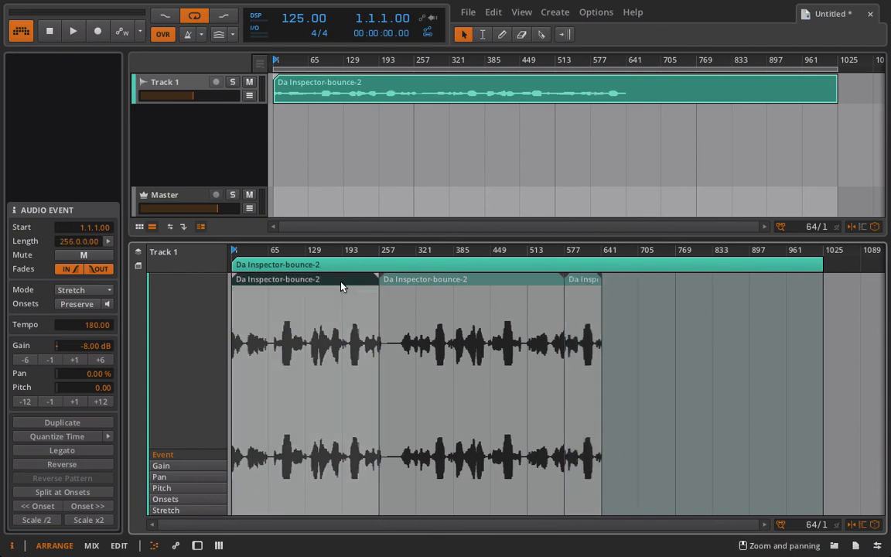
shift+click(587, 280)
click(88, 481)
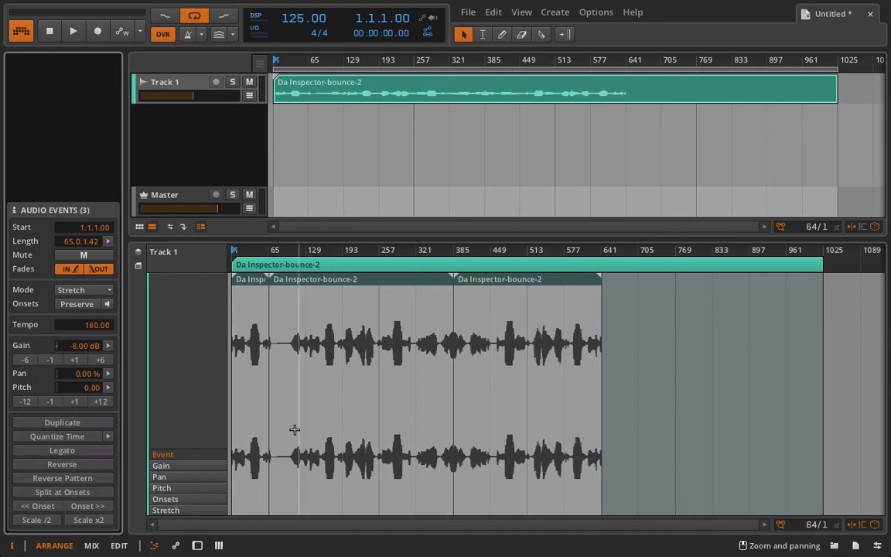
- Play the reversed events from the start and around bar 30, set the project tempo to 151 BPM, and continue playback near bar 65
key(space)
click(249, 250)
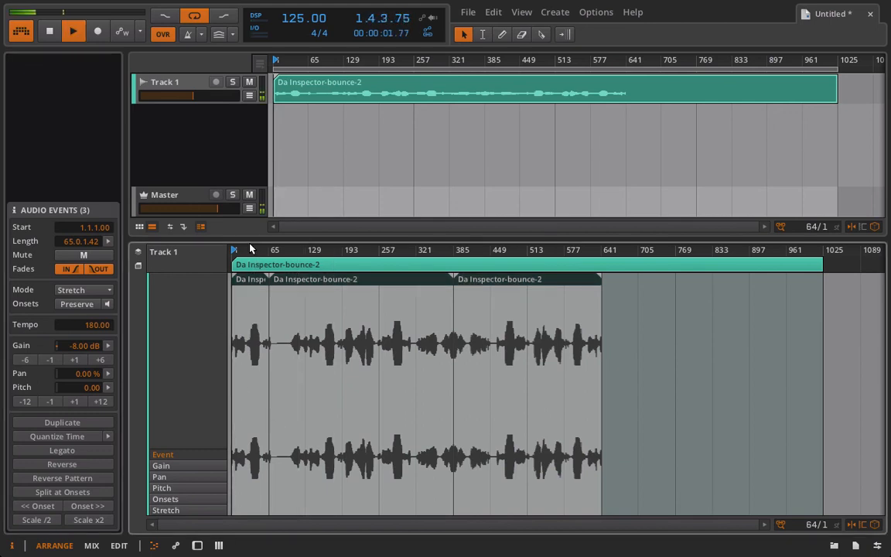
key(space)
key(space)
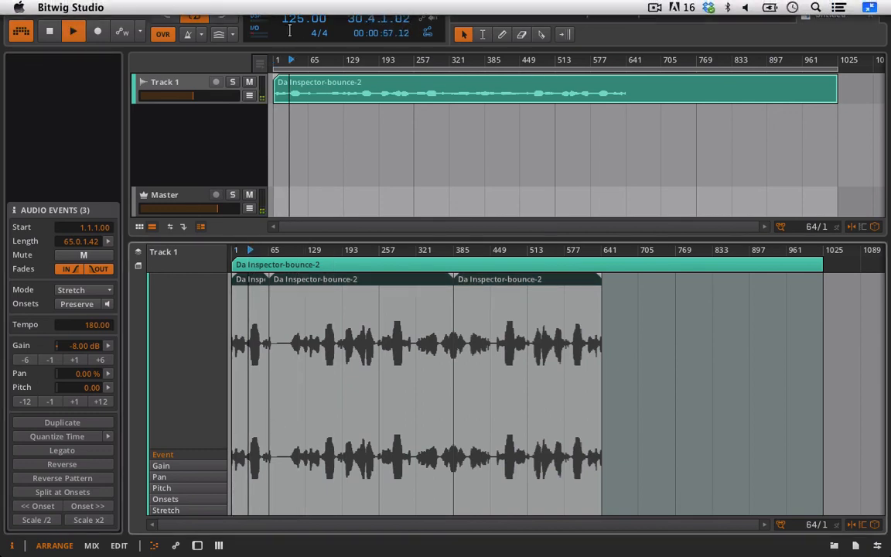
drag(298, 23, 299, 3)
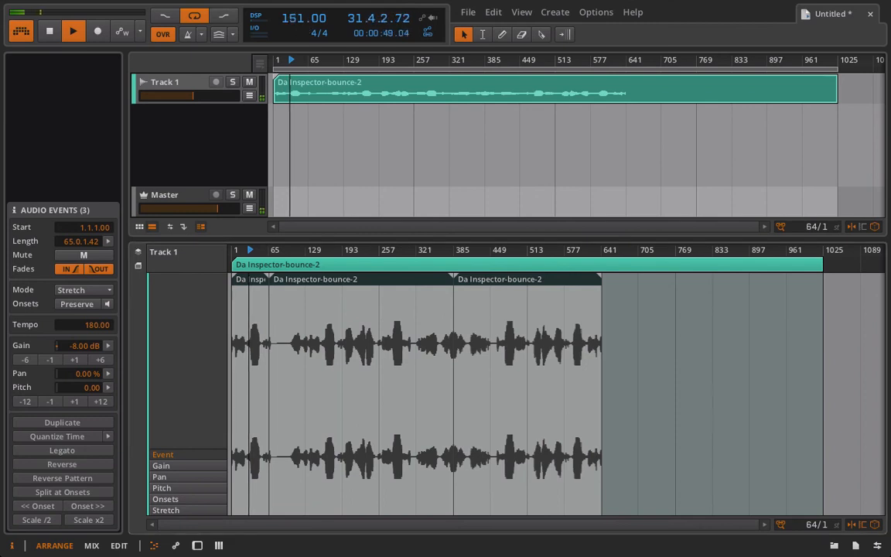
click(270, 250)
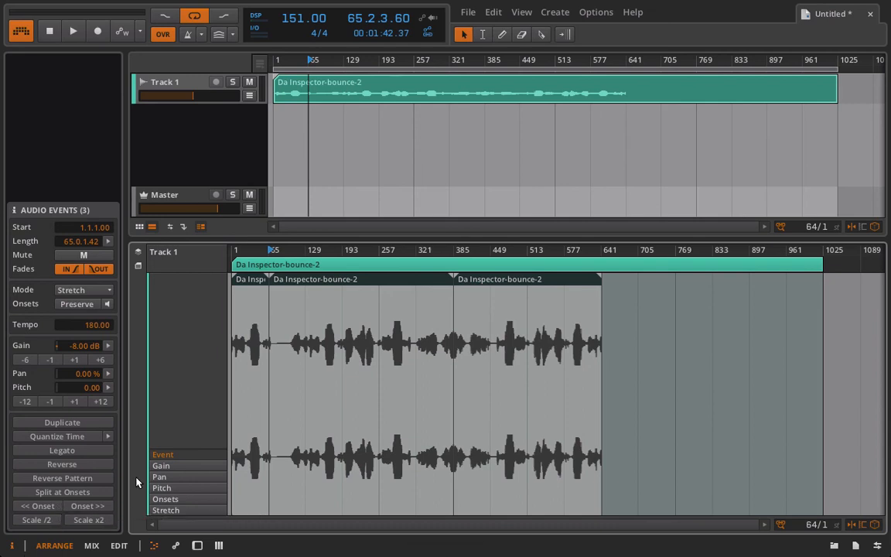
- Switch the clip editor to Onsets, select the second audio event and split it at its onsets
click(173, 500)
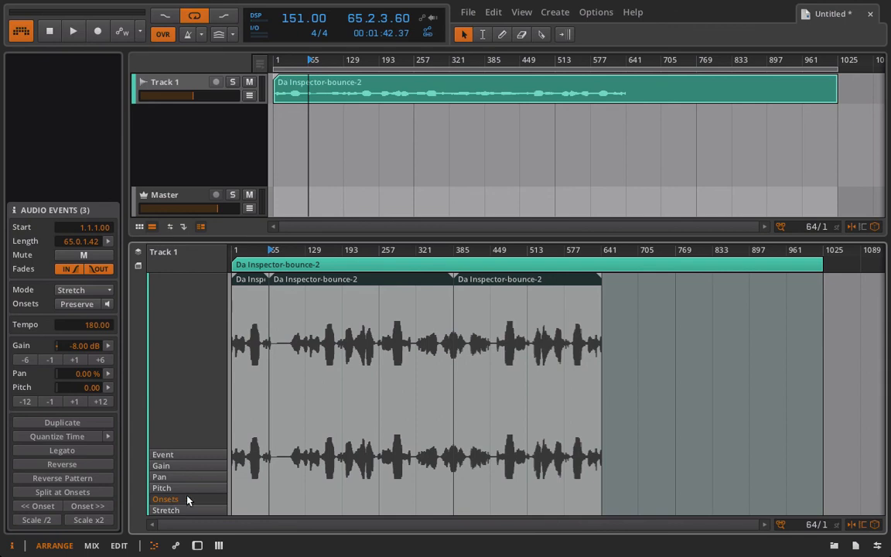
drag(360, 250, 378, 269)
click(380, 307)
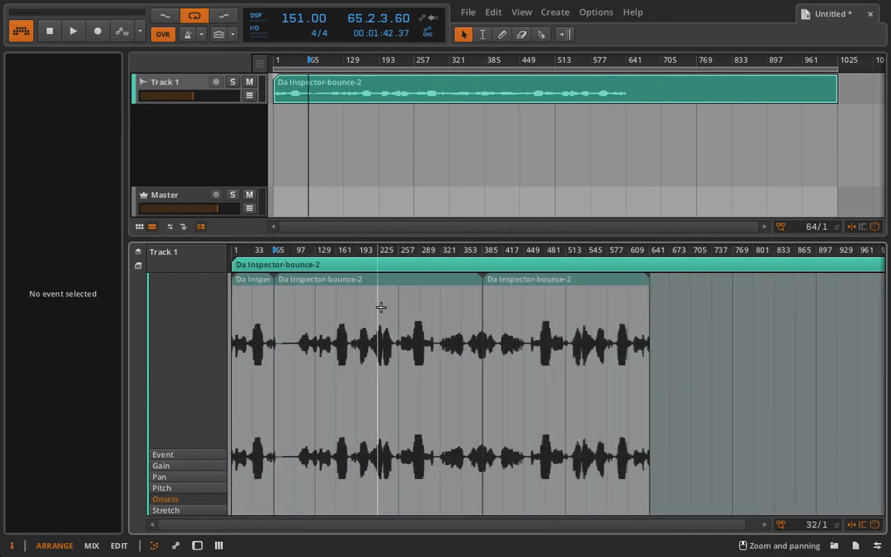
click(301, 279)
click(318, 294)
click(318, 280)
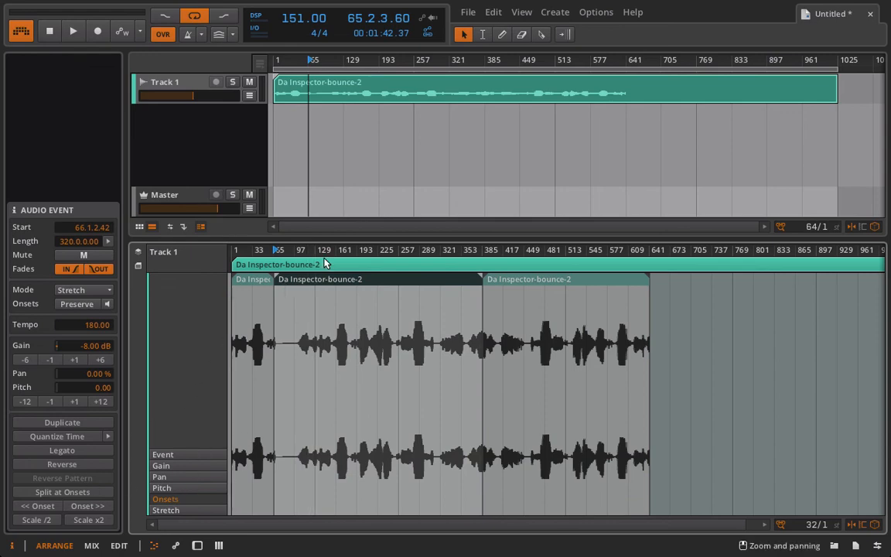
drag(302, 249, 271, 249)
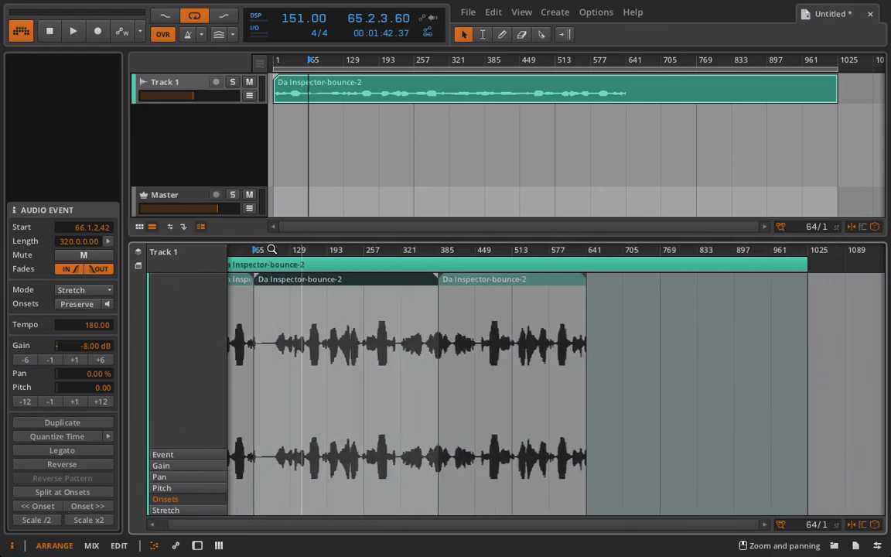
click(89, 492)
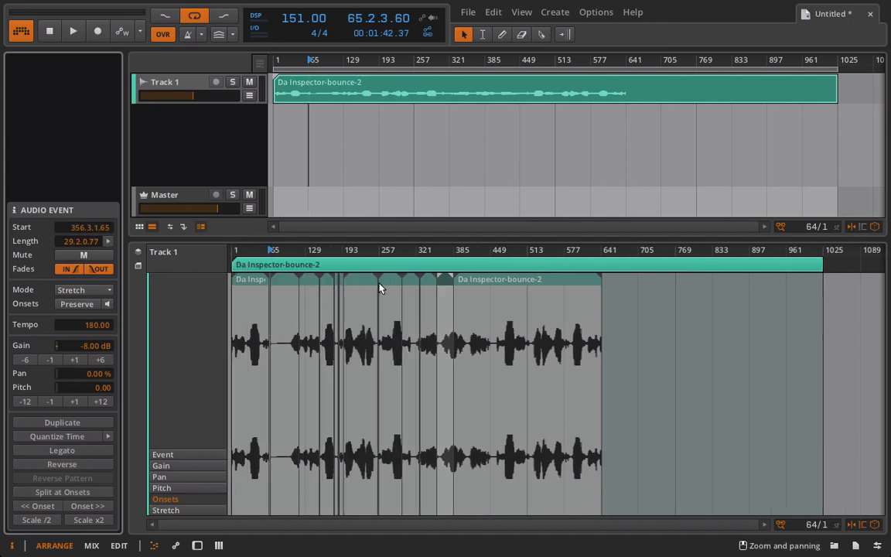
- Spread the events apart: move one slice to about bar 659, the last long event to bar 726, and another slice to about bar 449
drag(416, 281, 605, 329)
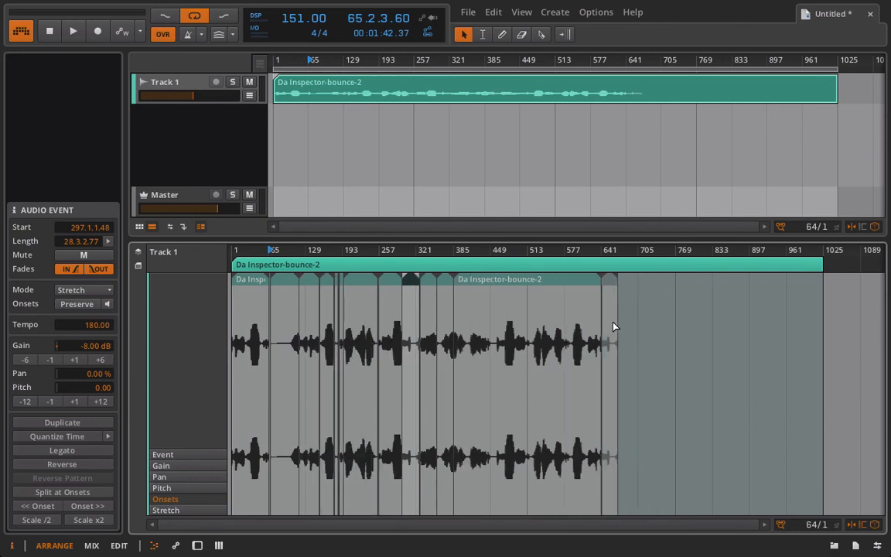
mouse_move(613, 327)
mouse_down()
mouse_move(647, 314)
mouse_move(621, 313)
mouse_up()
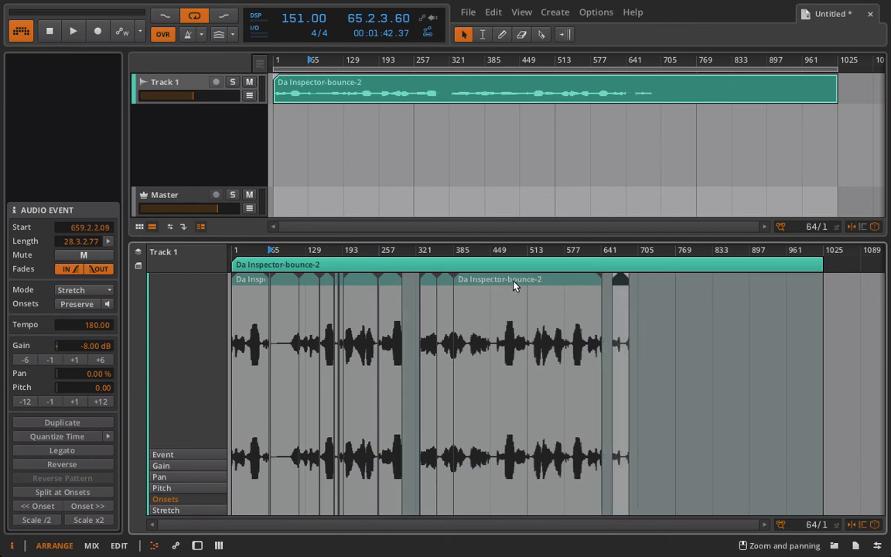
drag(515, 286, 710, 304)
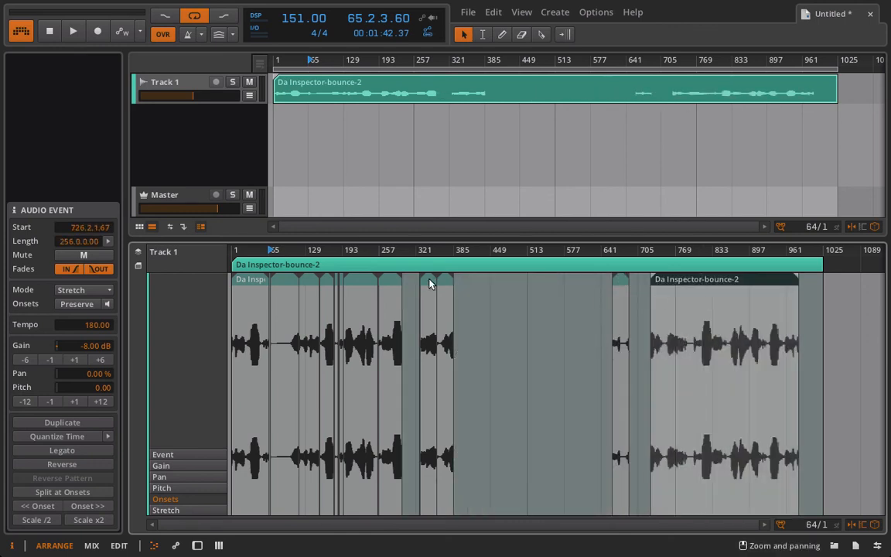
drag(430, 280, 493, 286)
- Move the slice before the first gap to about bar 296 and apply Onset >> to it twice
drag(384, 280, 404, 284)
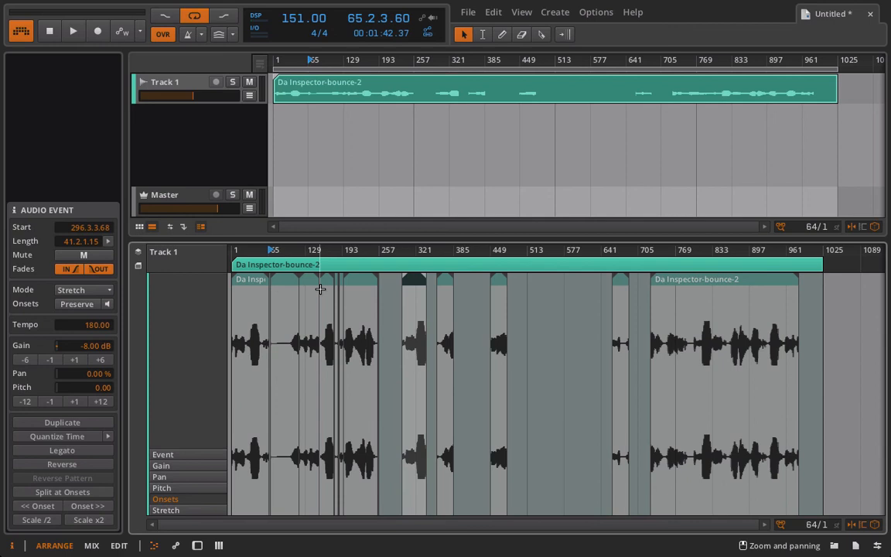
click(87, 510)
click(86, 511)
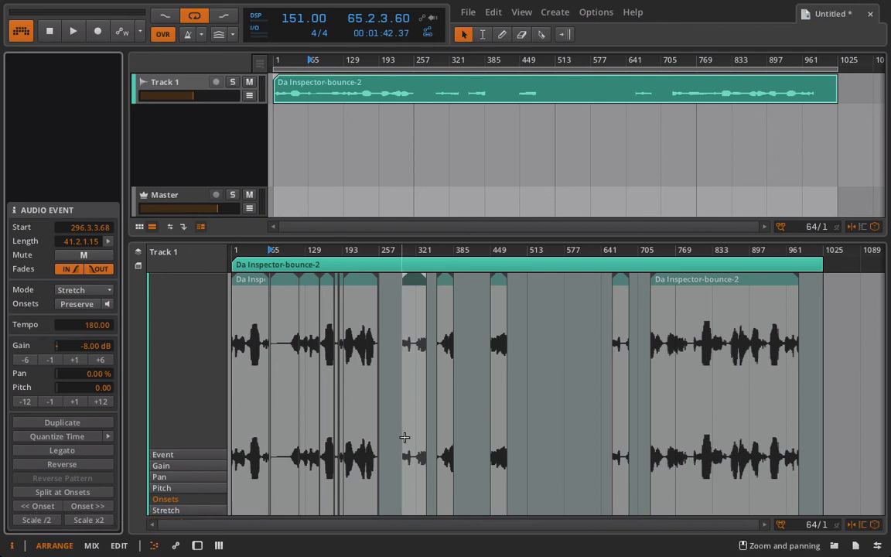
- Move the slice near bar 449 to about bar 533, and the slice near bar 356 to bar 385
click(446, 279)
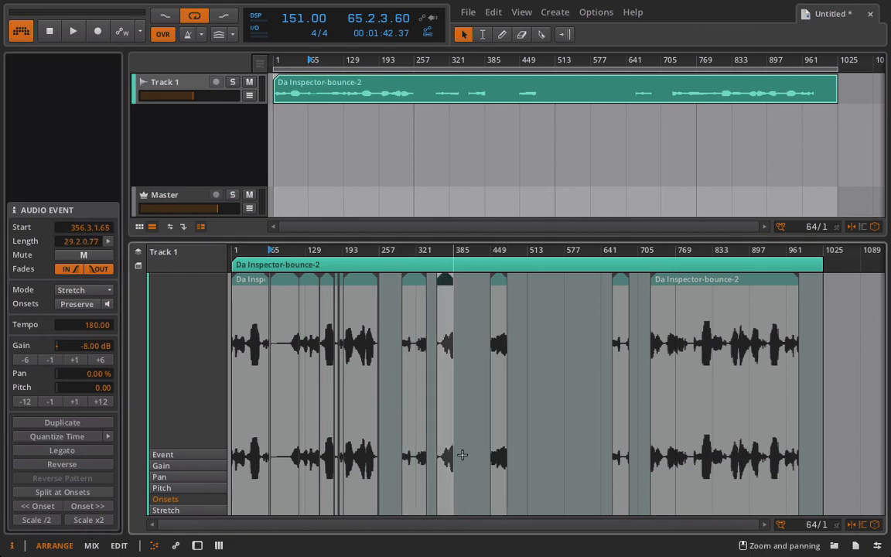
drag(500, 279, 550, 286)
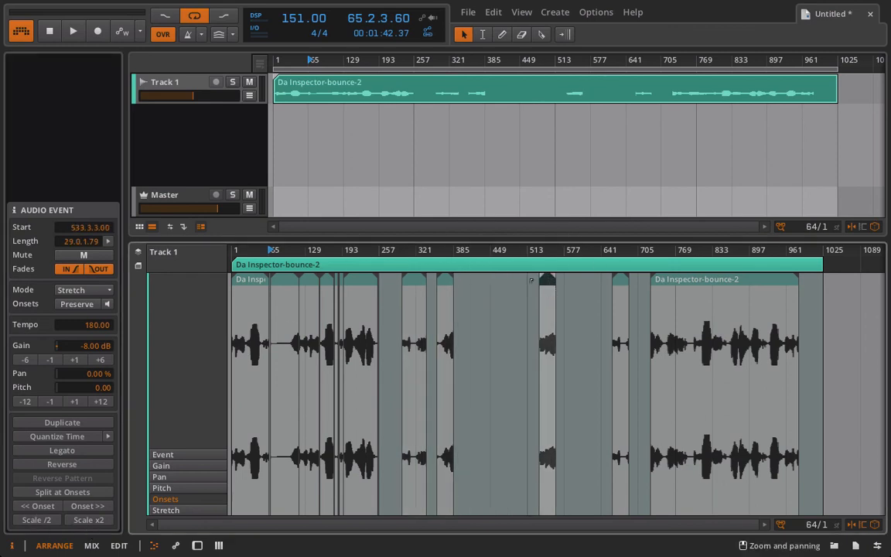
drag(445, 280, 464, 281)
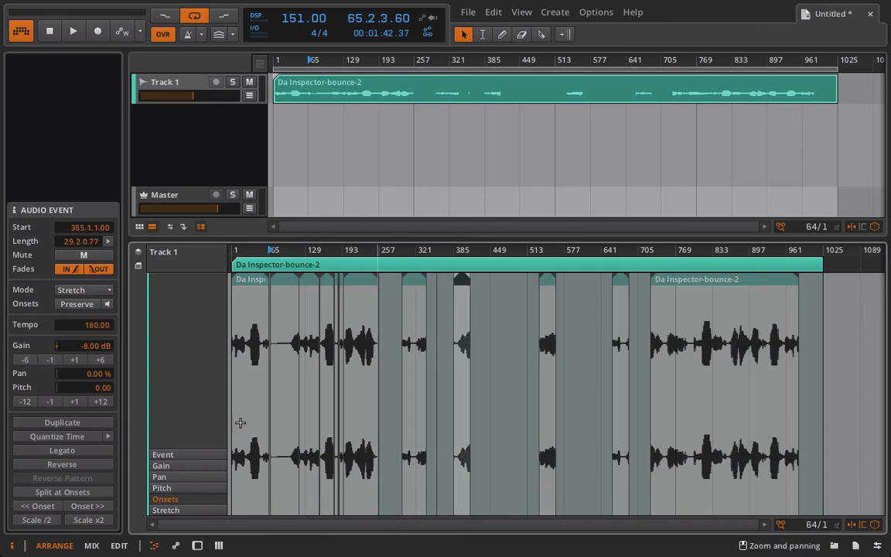
- Apply Scale x2 twice to the slice at bar 385 and play back the stretched audio
click(90, 520)
click(90, 521)
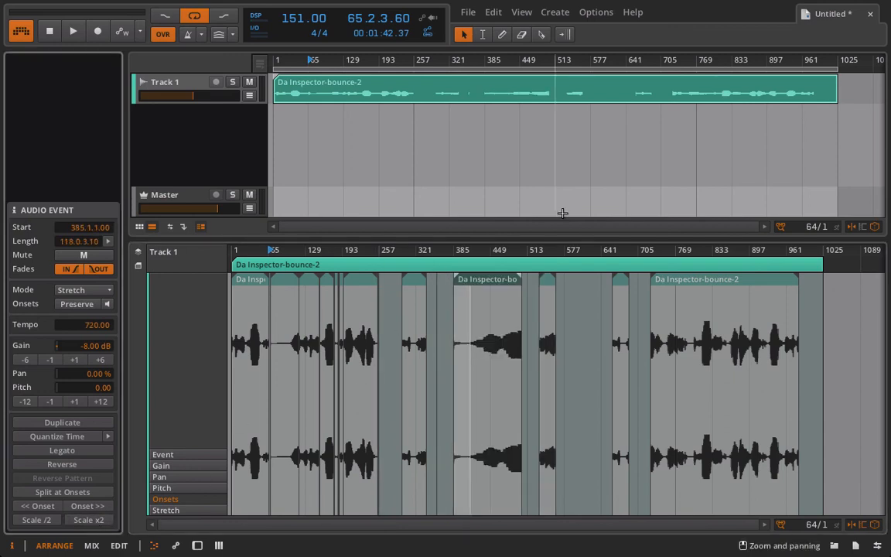
click(489, 248)
key(space)
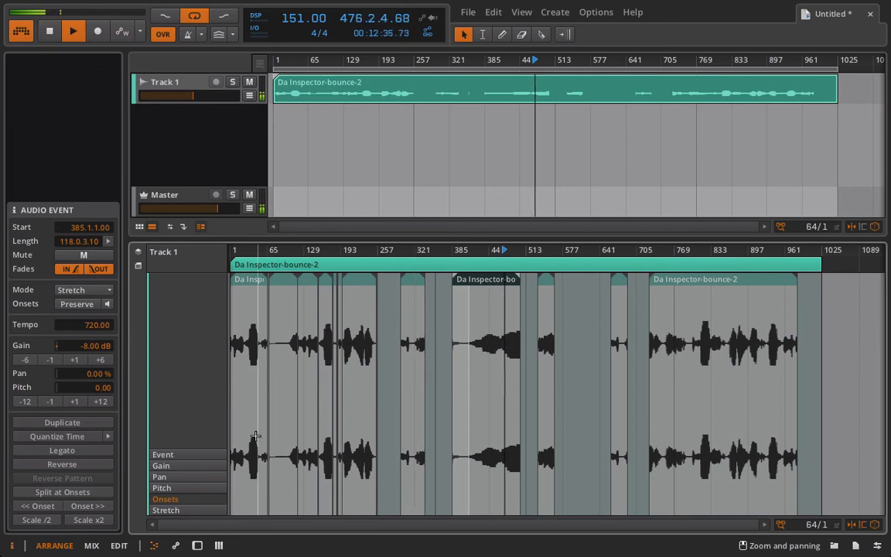
key(space)
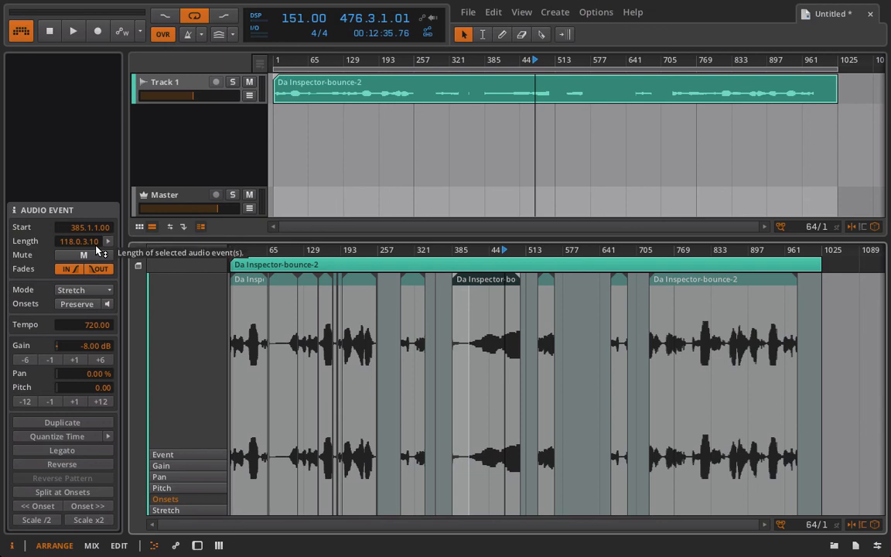
- Compare the Inspector settings for the arranger clip, individual audio event slices and Track 1
click(165, 90)
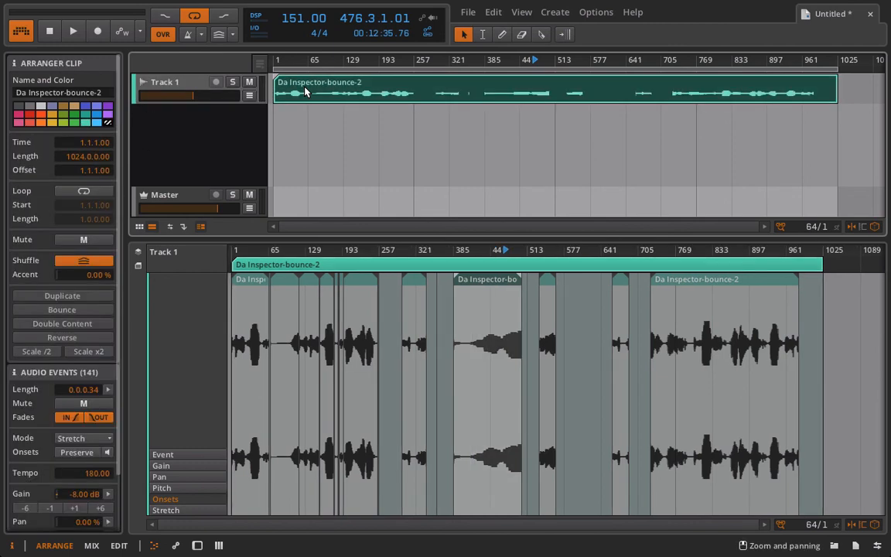
click(281, 279)
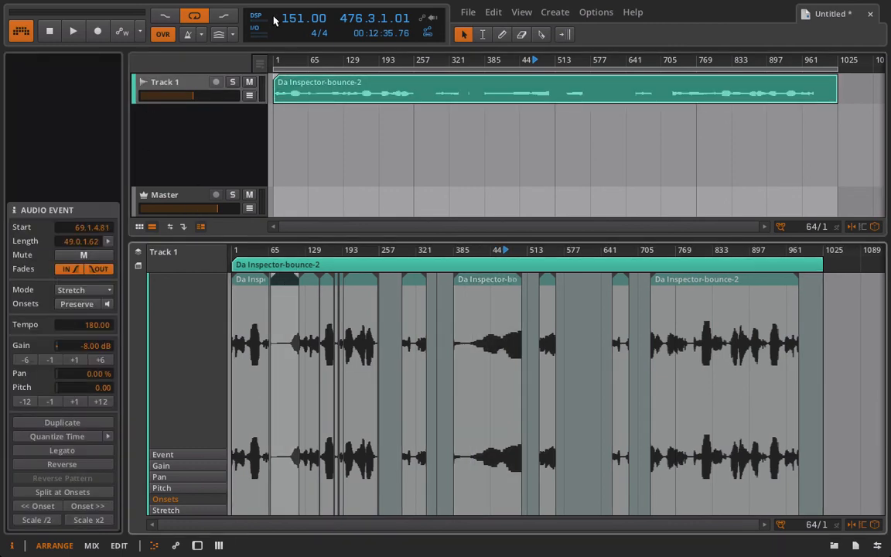
click(149, 77)
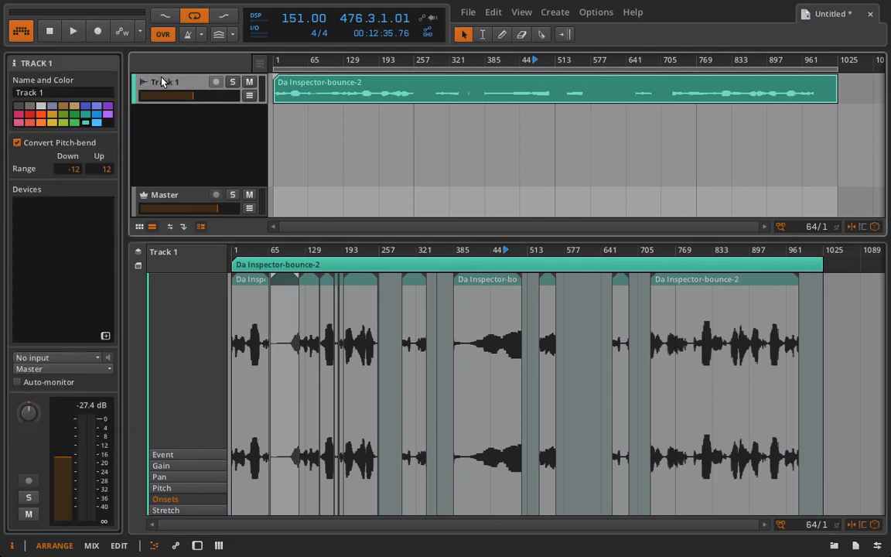
click(275, 81)
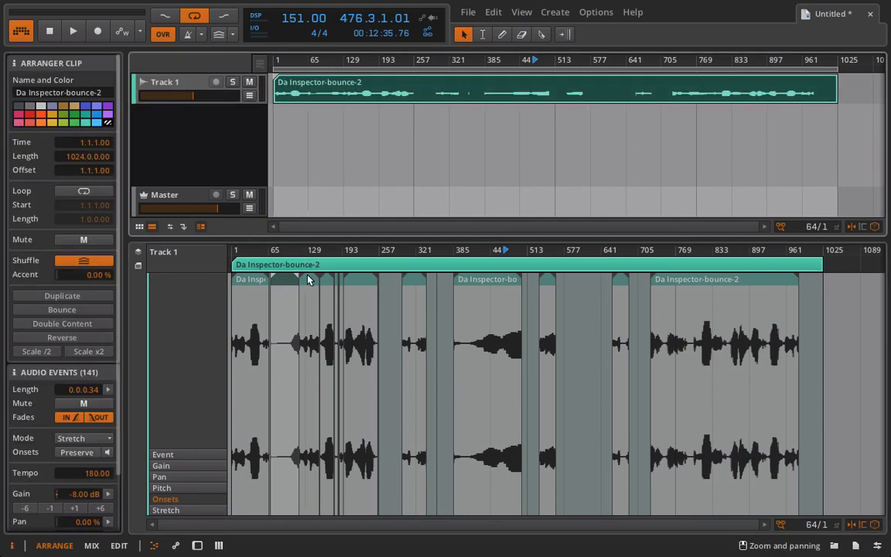
click(307, 279)
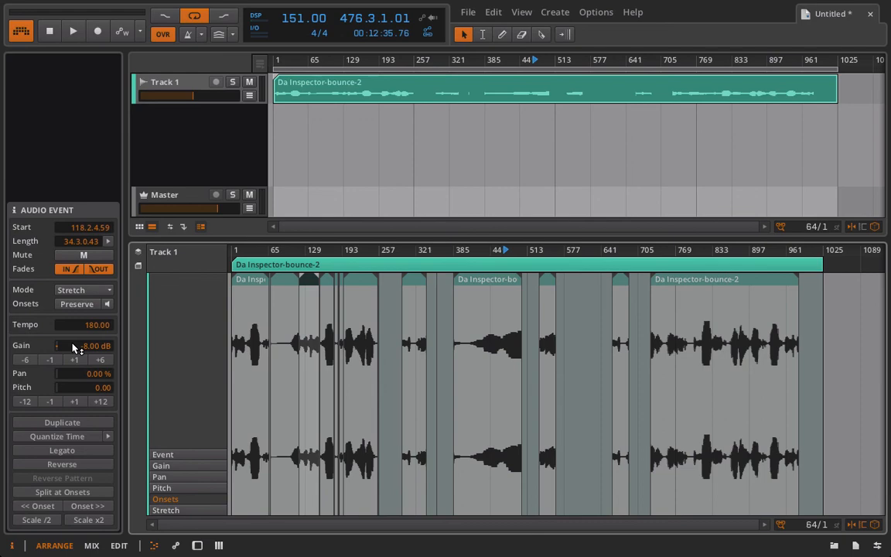